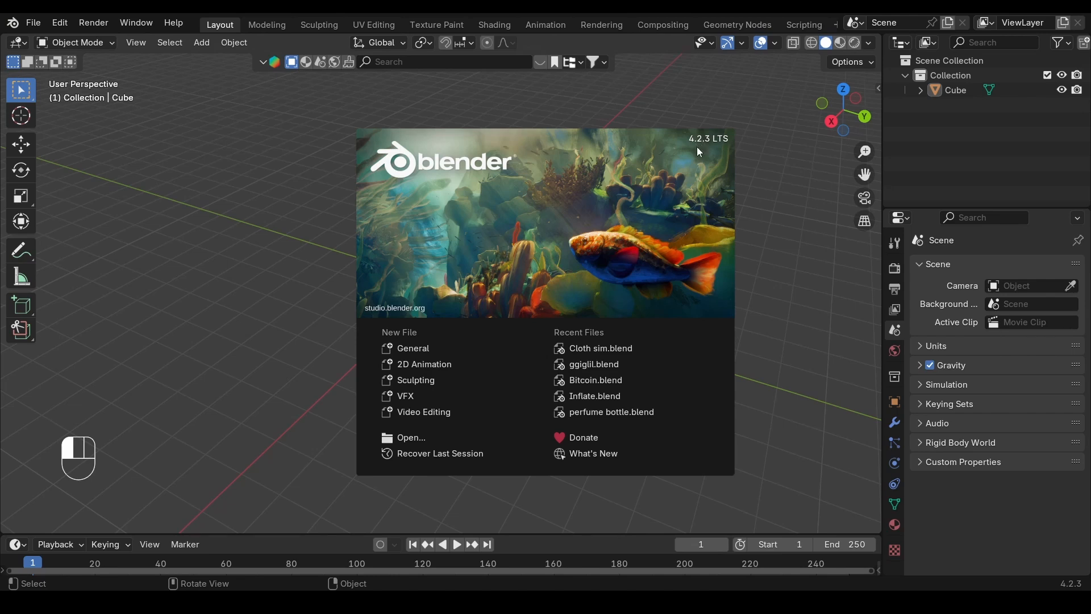
Step: Dismiss the splash screen and delete the default cube
left_click(356, 379)
key("b")
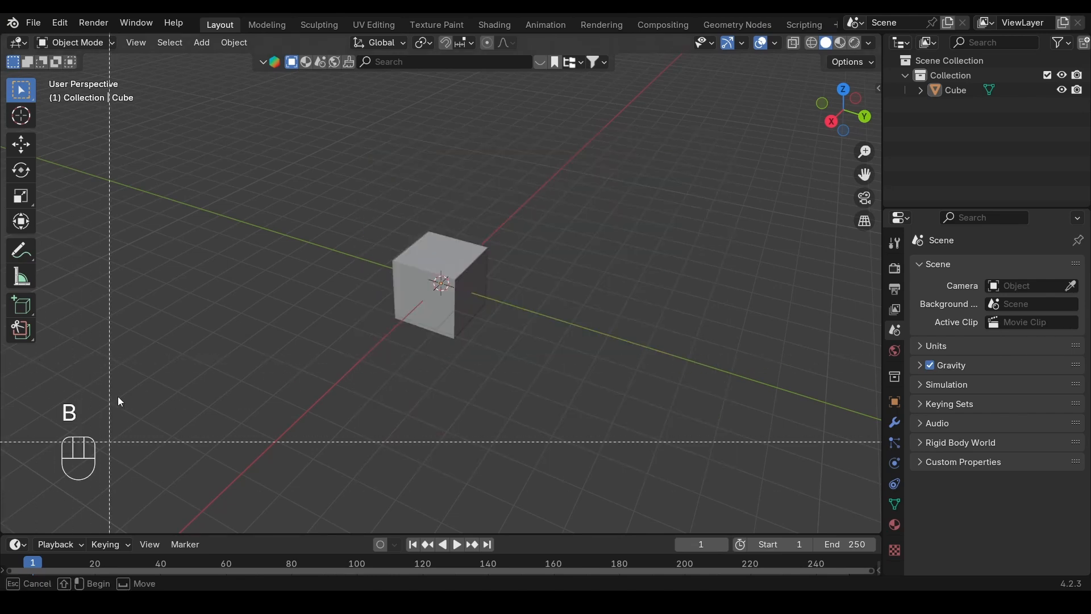
right_click(147, 452)
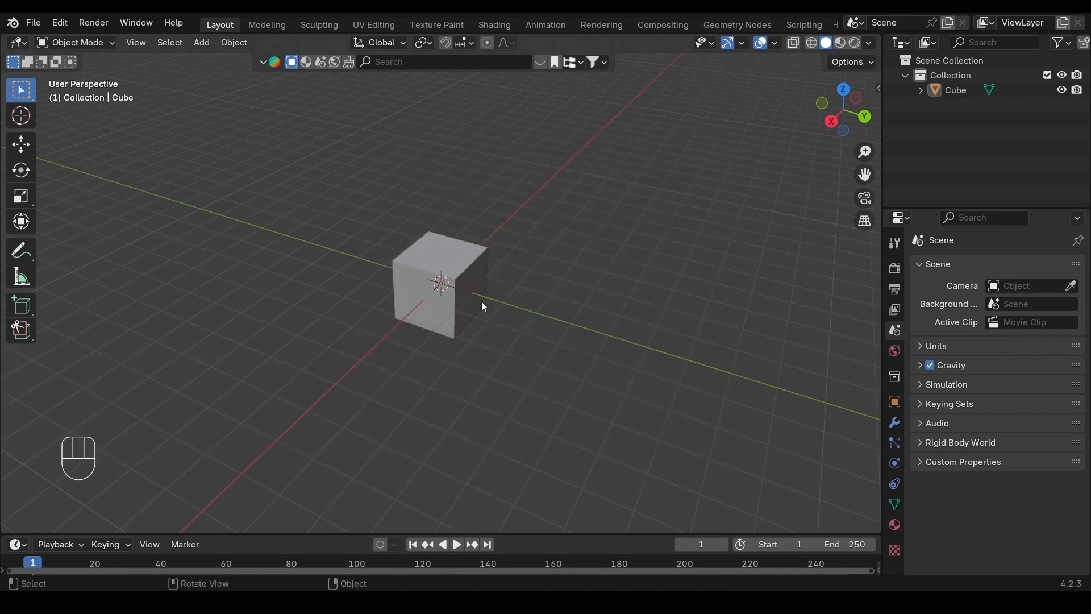
left_click(466, 290)
key("Delete")
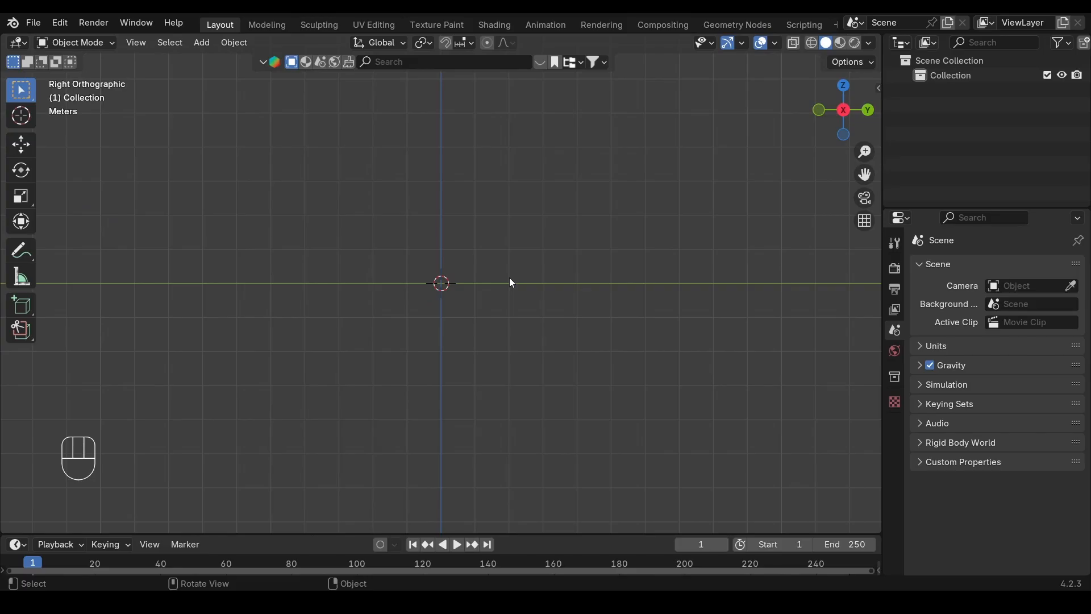
Step: Add a plane mesh at the origin and enter Edit Mode on it
key("shift+a")
mouse_move(363, 238)
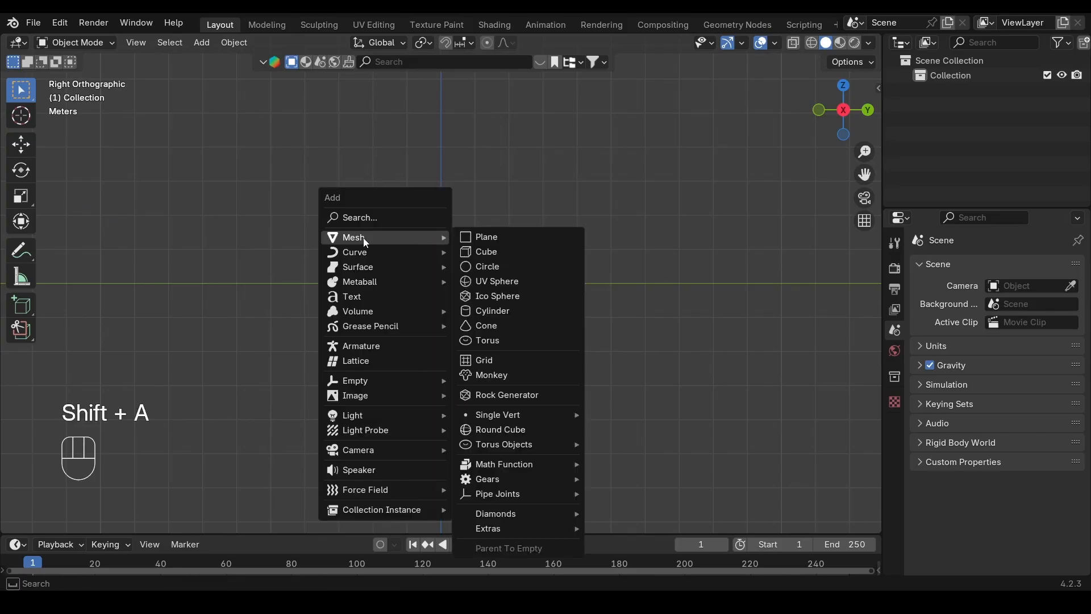
left_click(497, 238)
middle_click_drag(478, 252, 514, 373)
scroll(588, 374, "up", 4)
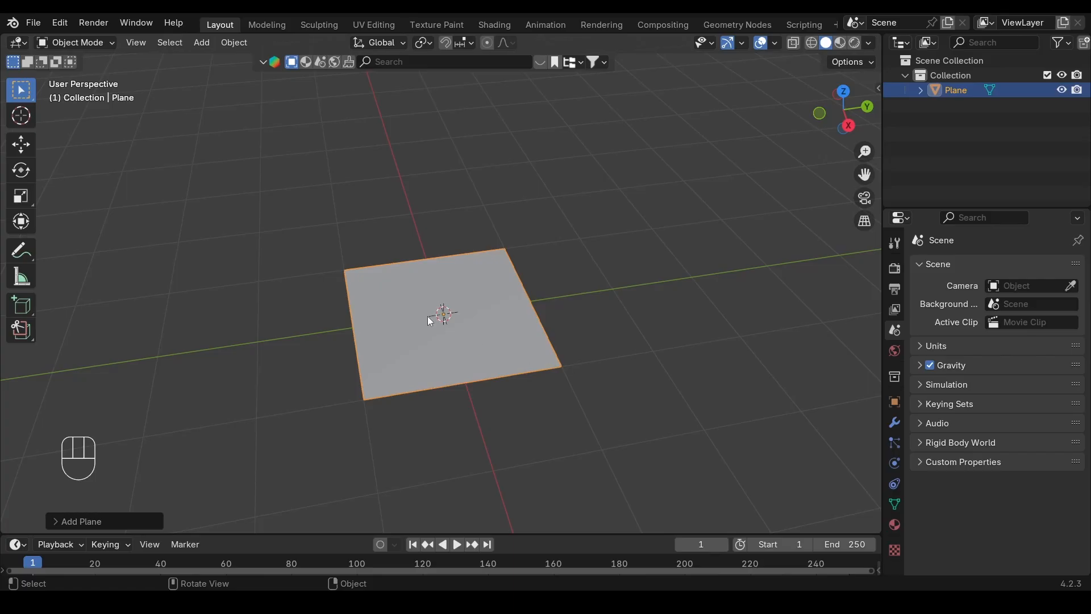
key("Tab")
key("Tab")
key("Tab")
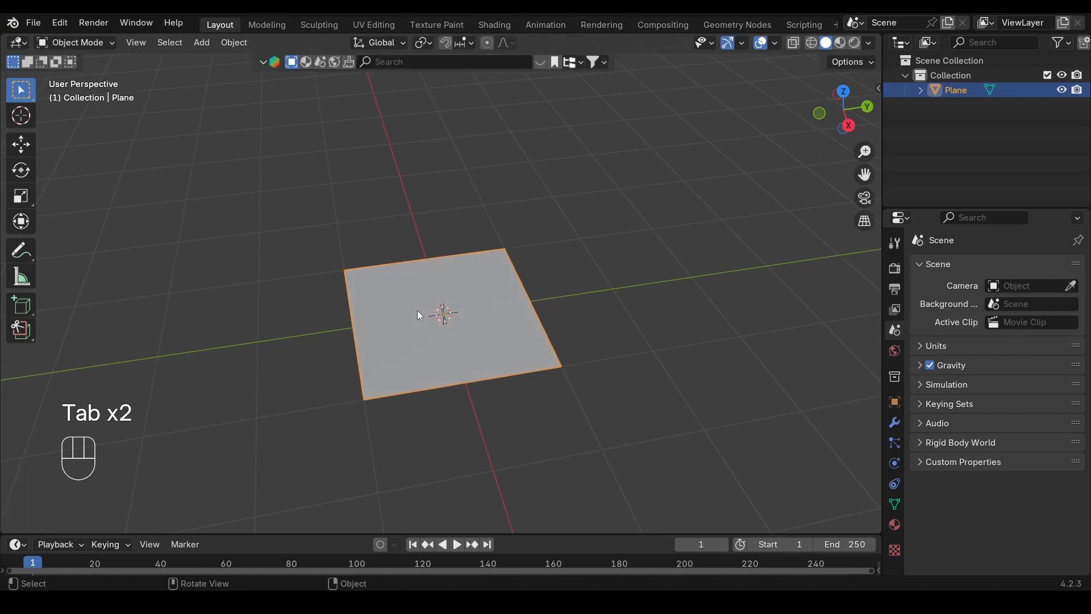
left_click(346, 273)
key("g")
key("g")
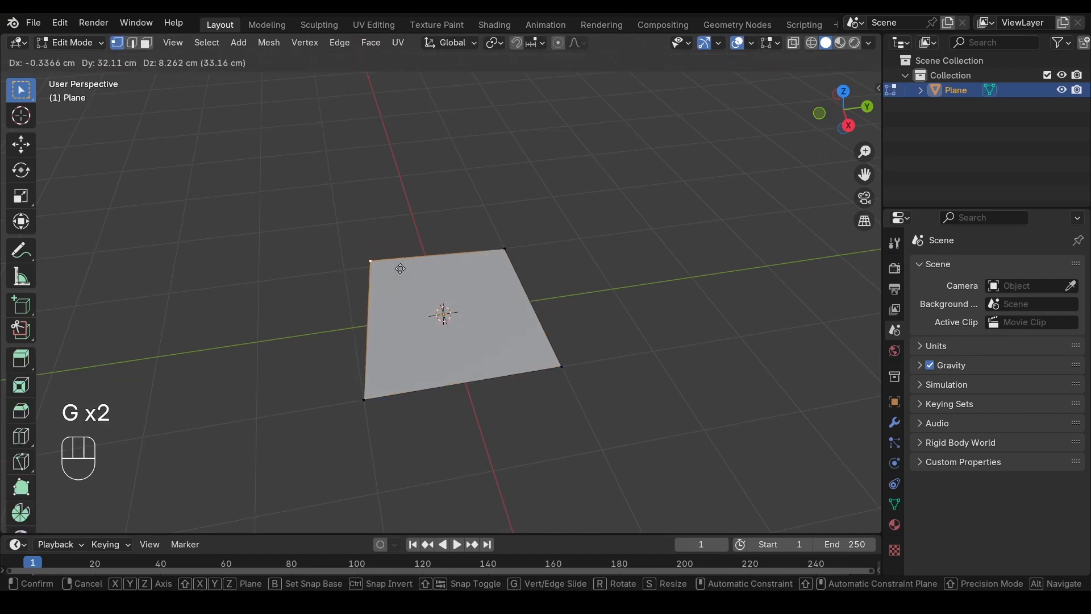
right_click(400, 281)
scroll(401, 282, "up", 1)
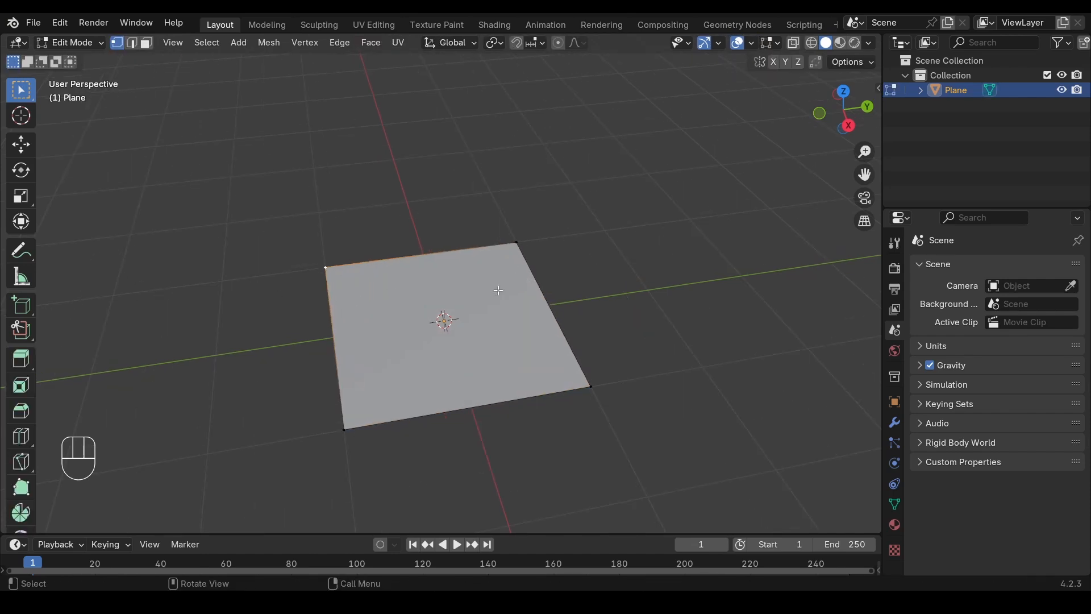
Step: Subdivide the whole plane with 14 cuts and return to Object Mode
key("a")
right_click(428, 294)
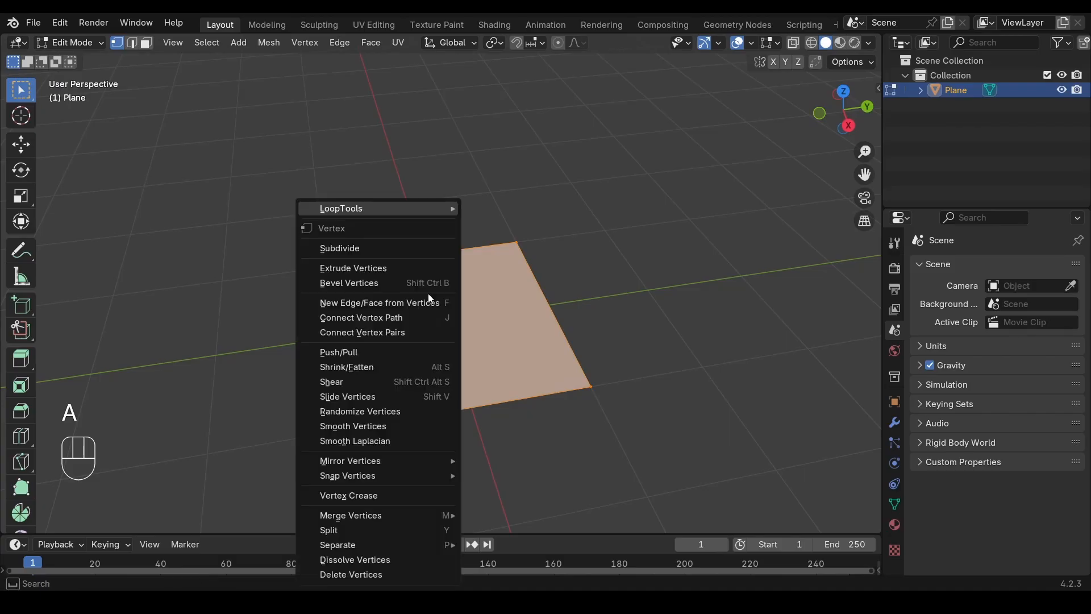
left_click(353, 251)
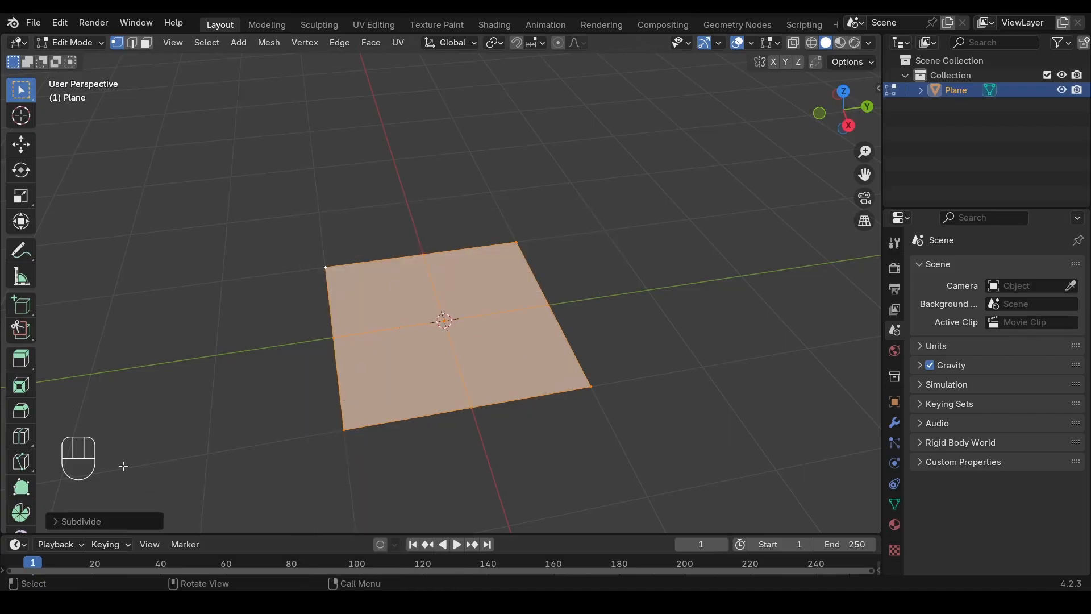
left_click(99, 518)
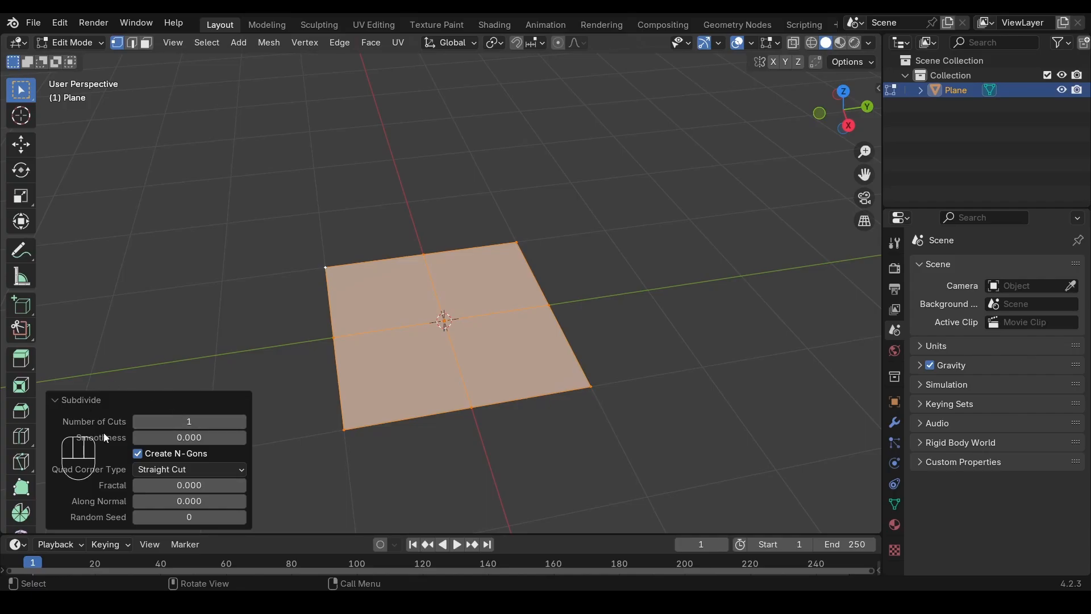
left_click_drag(197, 425, 197, 426)
left_click(197, 426)
type("14")
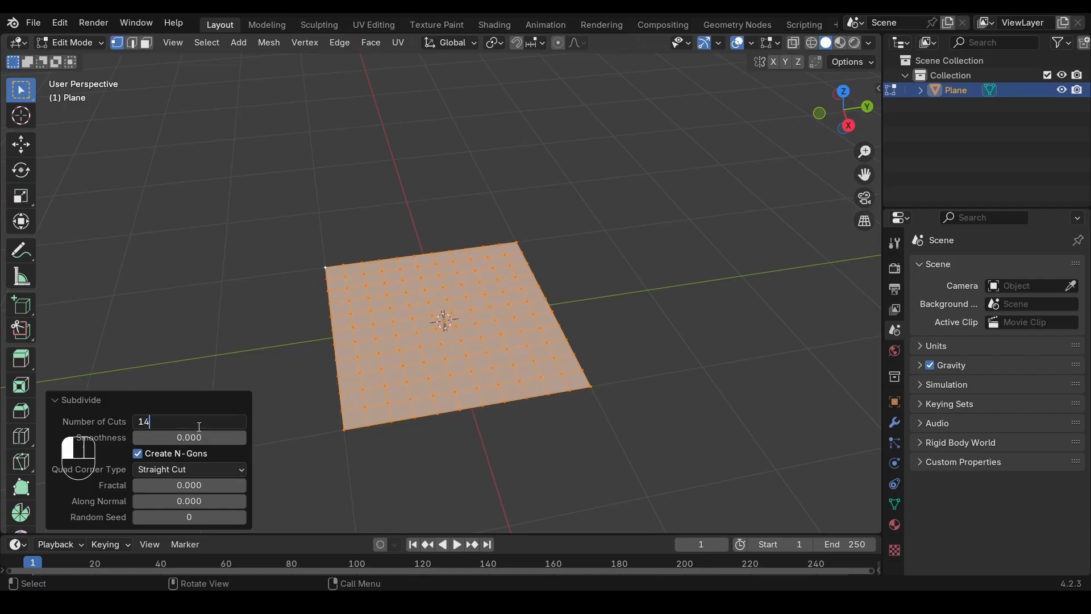
key("Return")
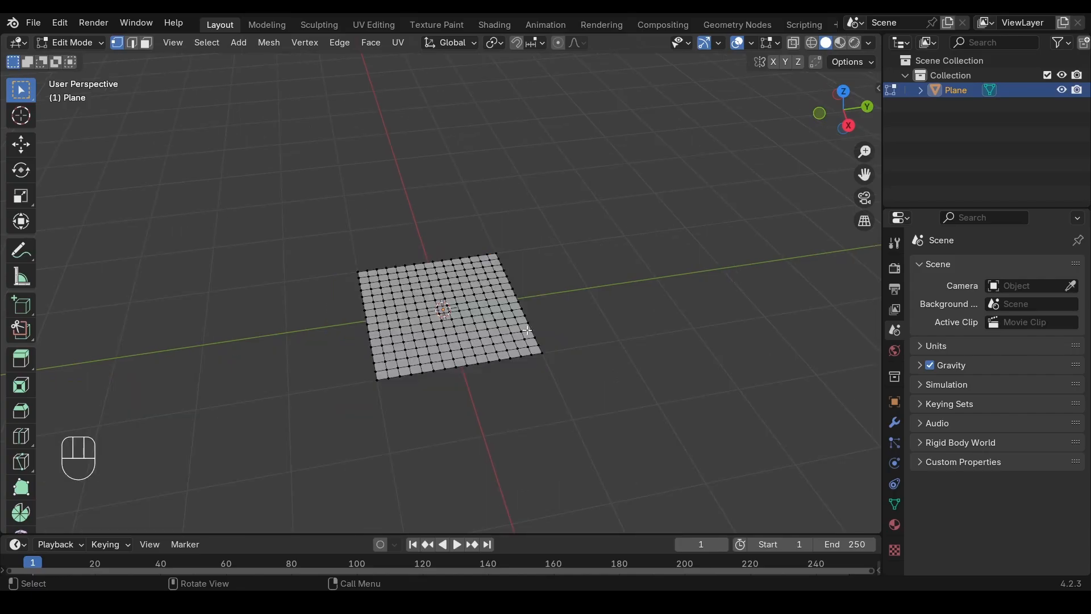
key("Tab")
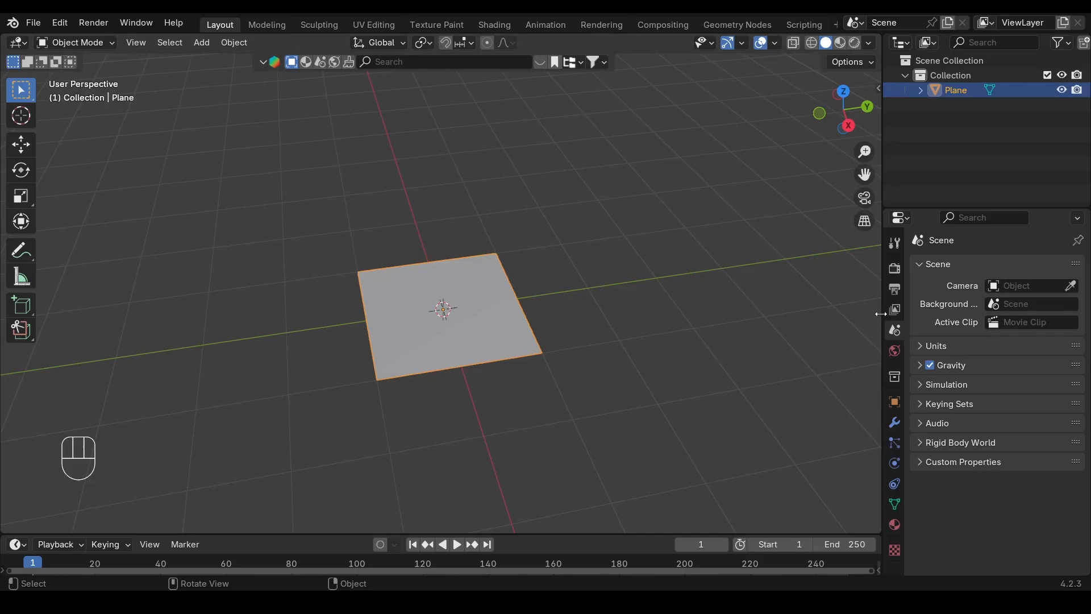
Step: Add Cloth physics to the plane and check its entry in the modifier stack
left_click_drag(881, 314, 814, 314)
left_click(827, 464)
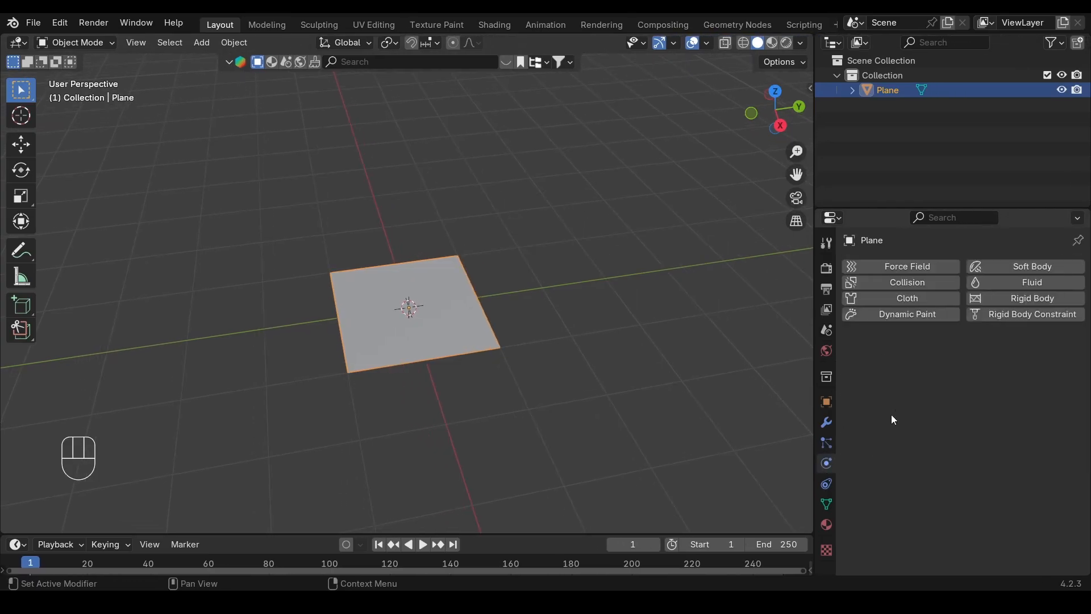
left_click_drag(903, 212, 903, 164)
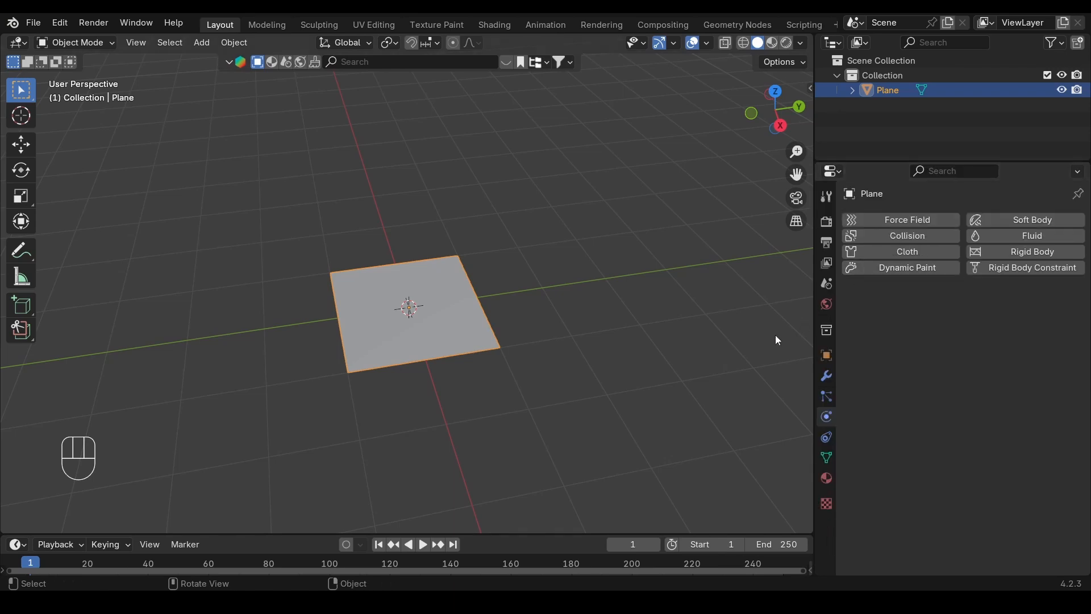
left_click(877, 254)
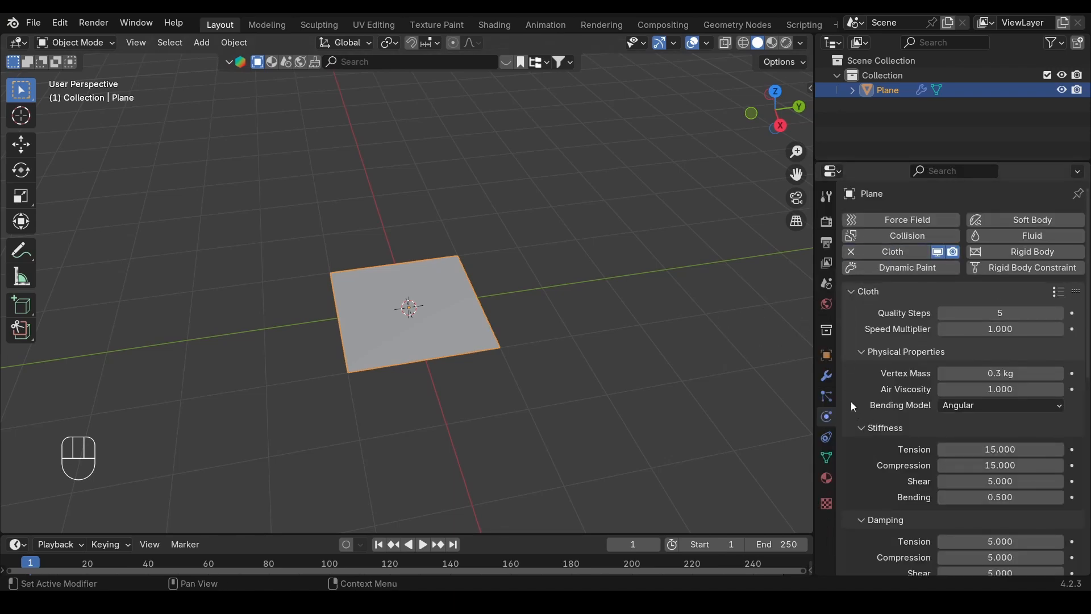
left_click(831, 379)
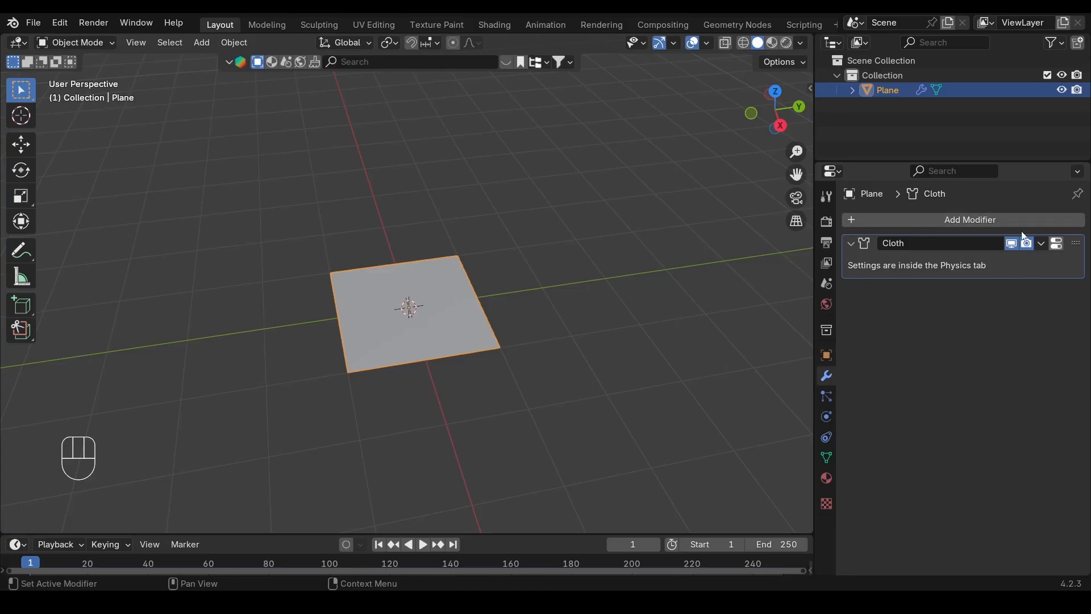
left_click(826, 417)
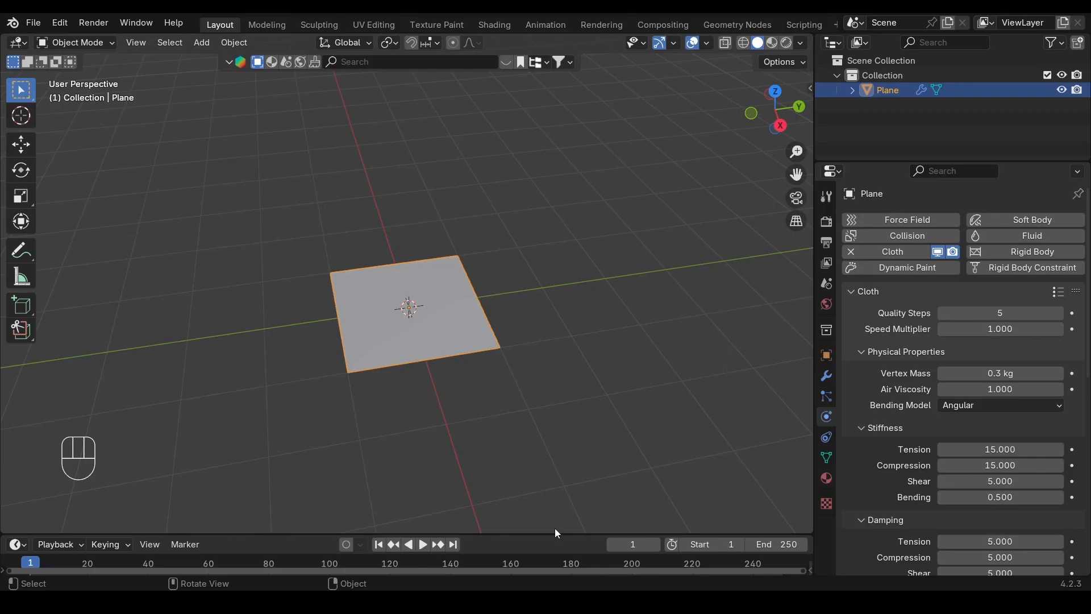
Step: Enlarge the timeline area and set the animation's end frame to 100
left_click_drag(556, 535, 556, 437)
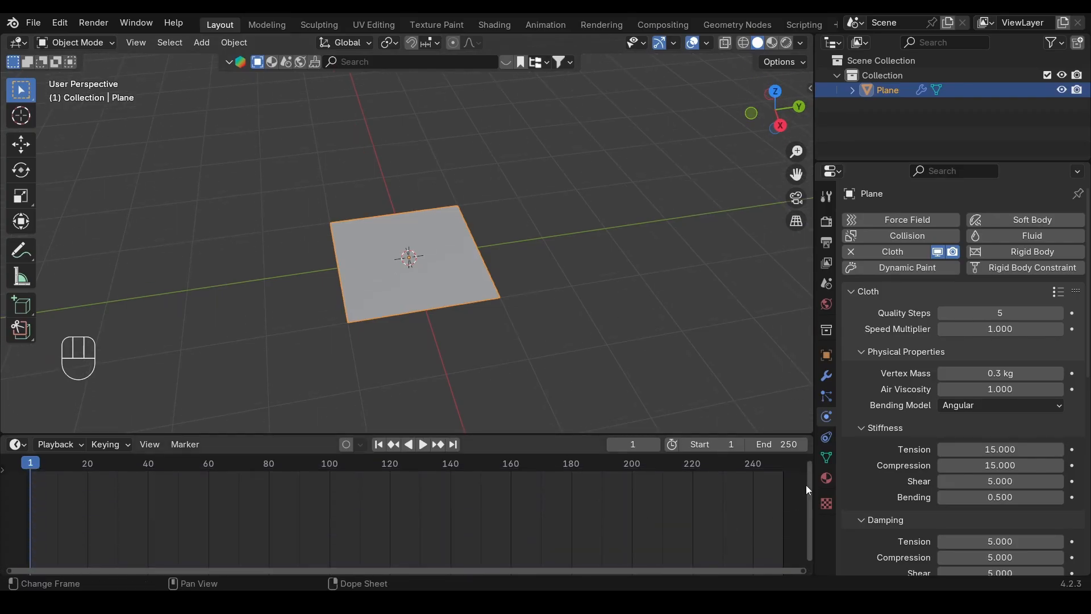
left_click(777, 445)
type("100")
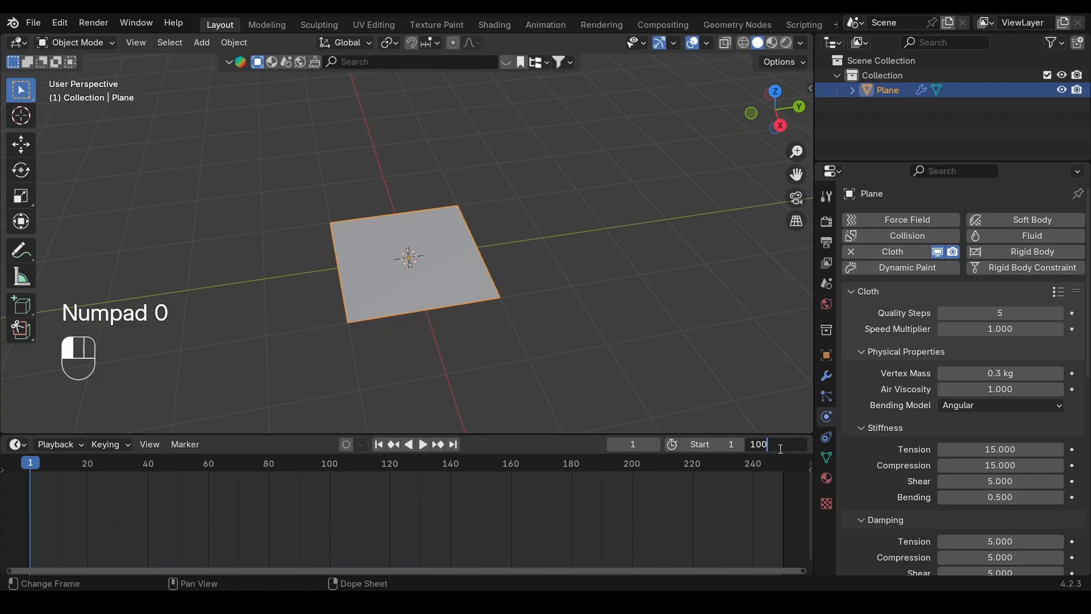
key("Return")
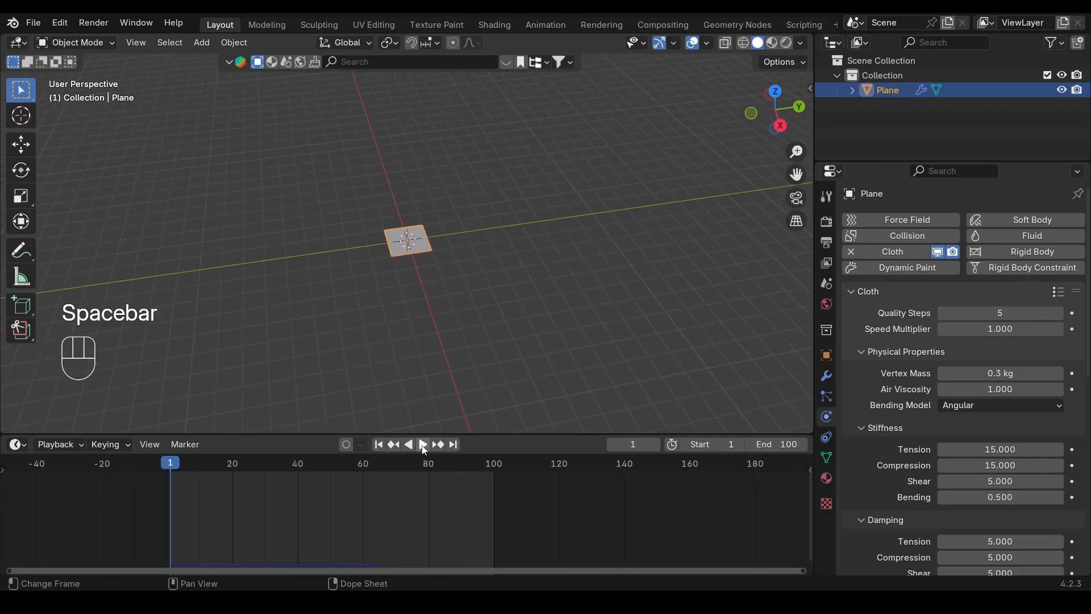
Step: Play the animation to watch how the cloth plane moves
left_click(425, 445)
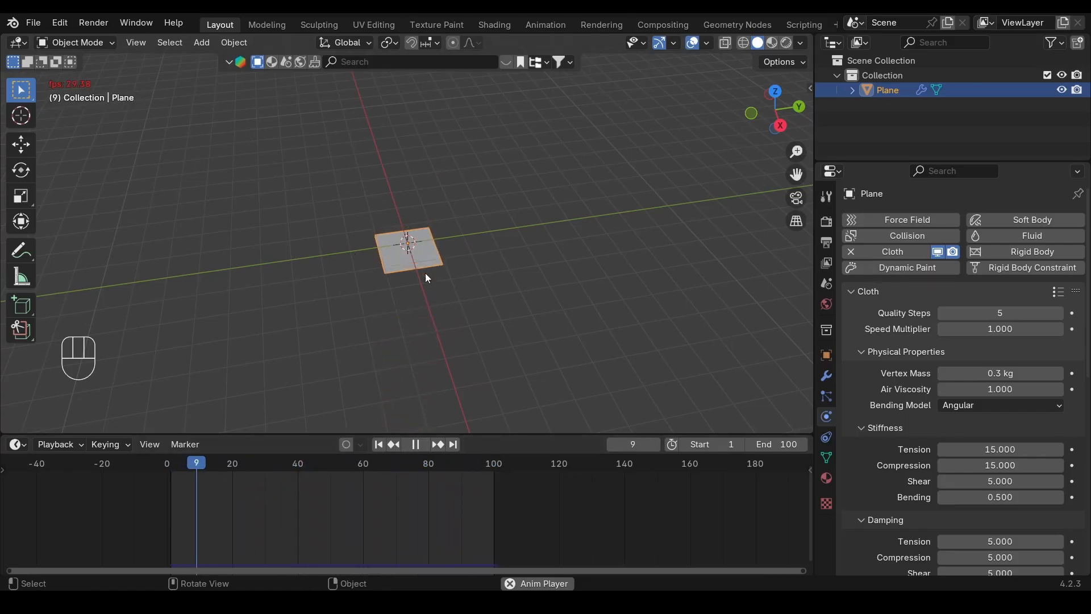
key("space")
left_click_drag(465, 361, 476, 342, "alt")
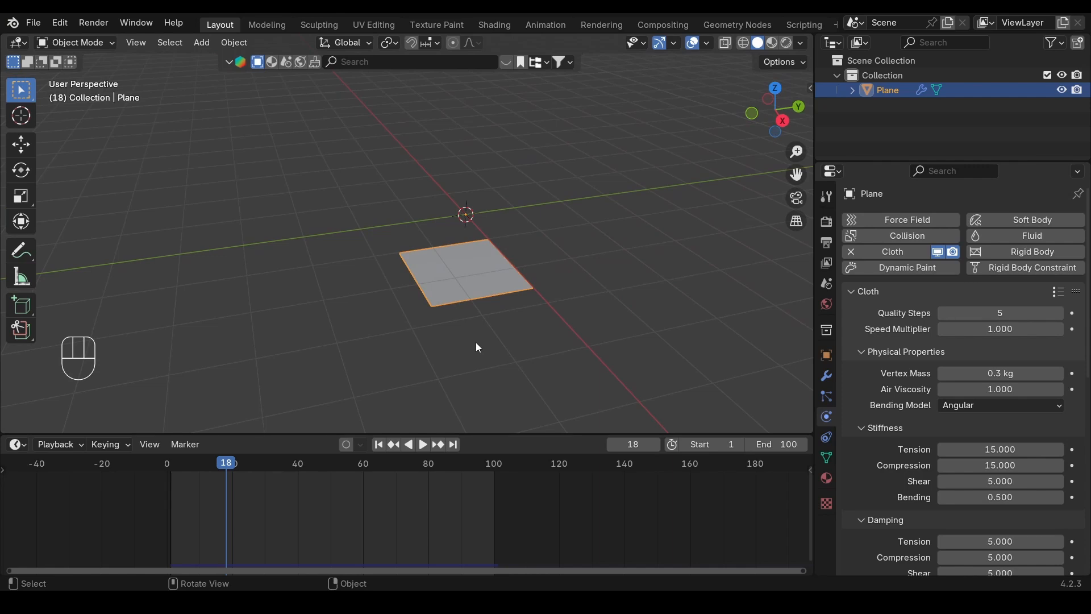
key("space")
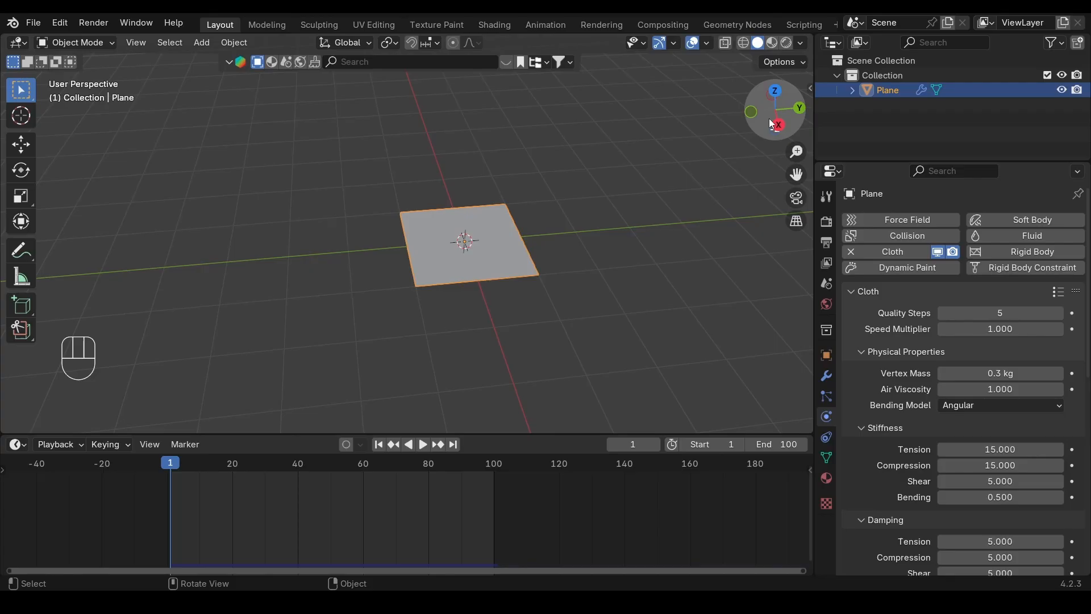
Step: In the right orthographic view, raise the plane 300 cm along the Z axis
left_click(777, 124)
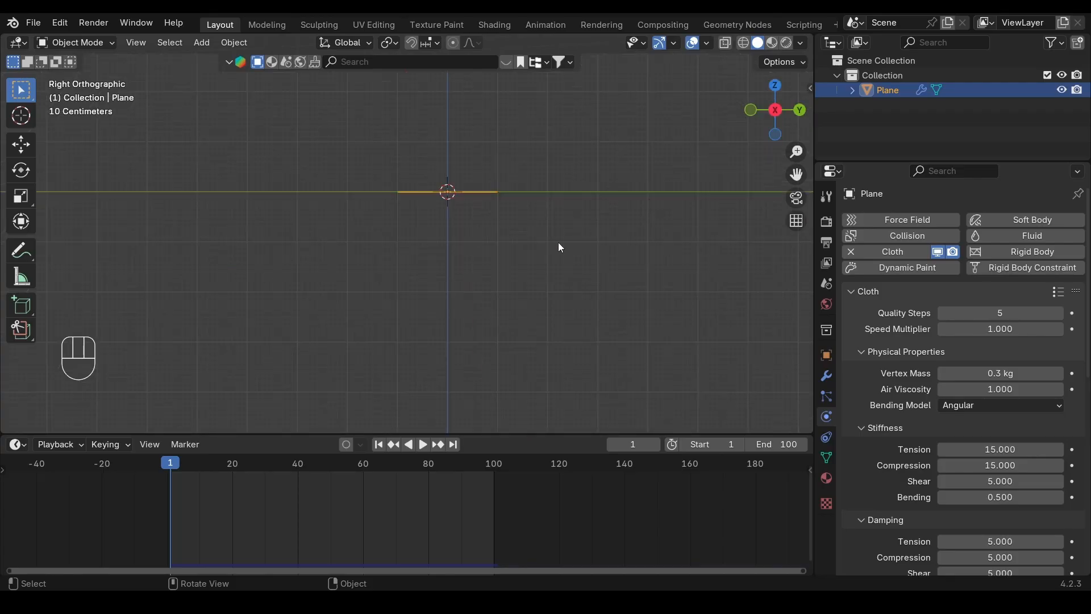
key("g")
key("z")
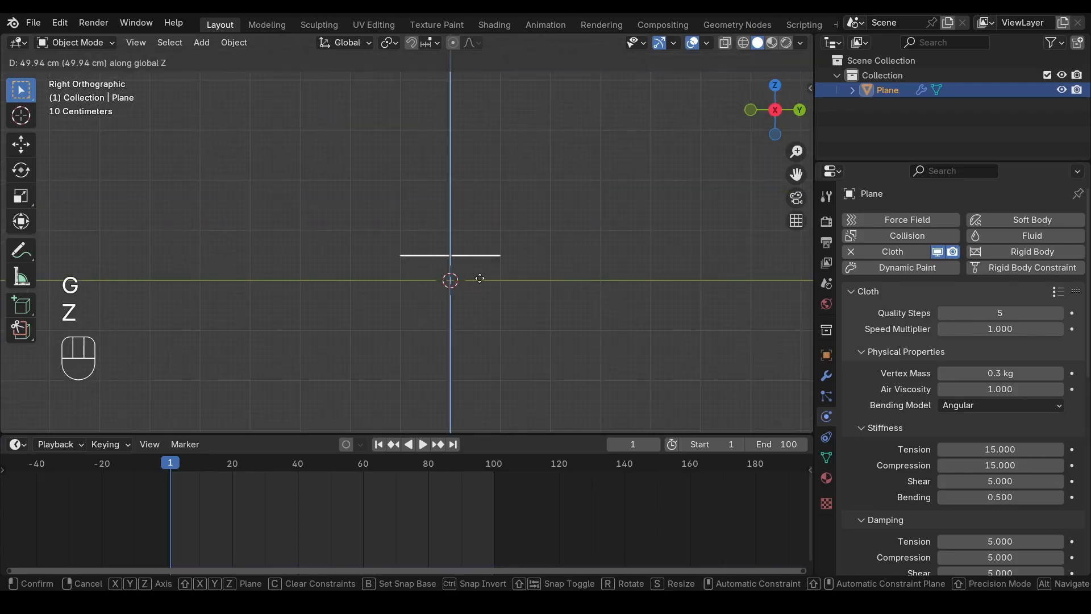
left_click(500, 168)
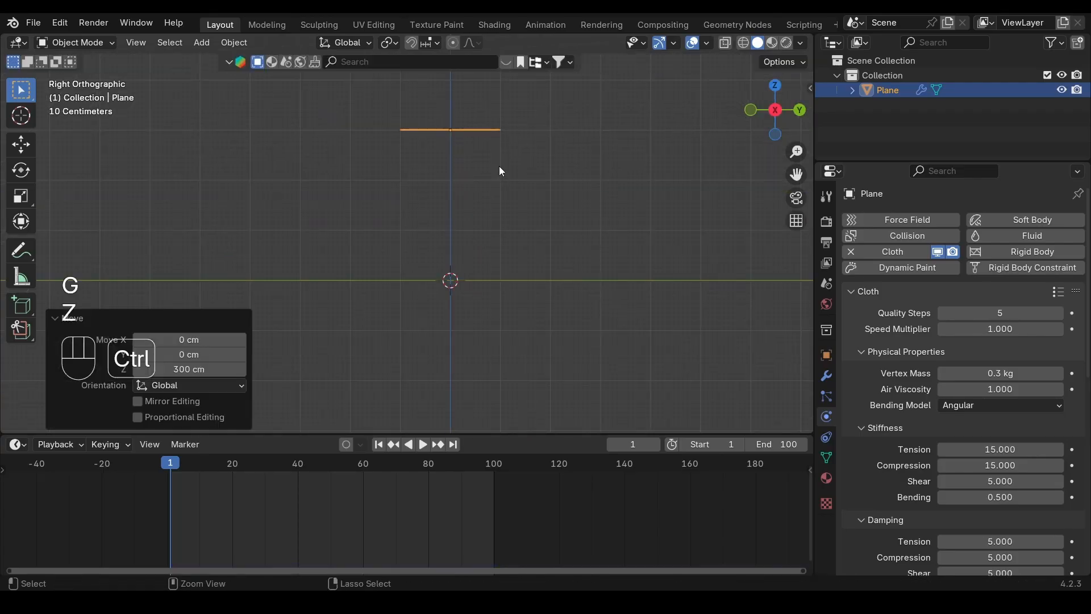
middle_click_drag(500, 168, 507, 236, "alt")
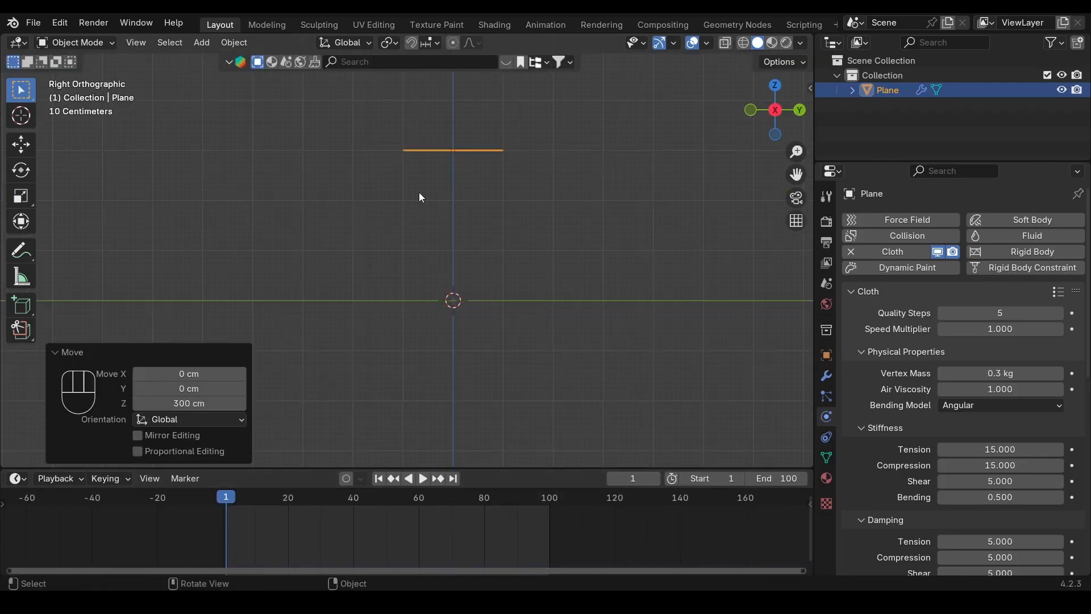
Step: Add a UV sphere at the origin, below the raised plane
key("shift+a")
mouse_move(391, 191)
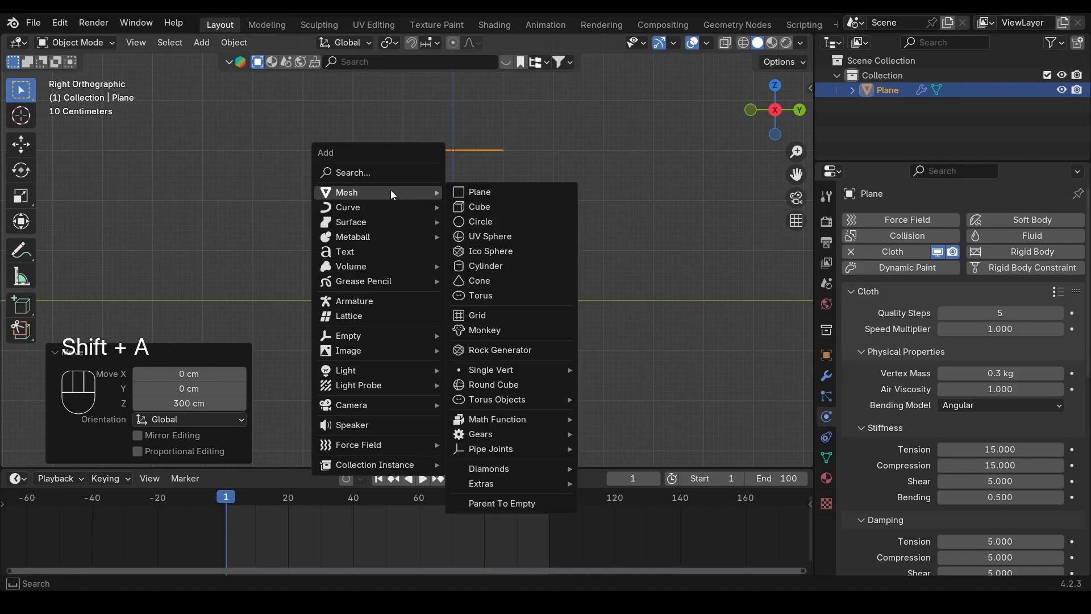
left_click(497, 238)
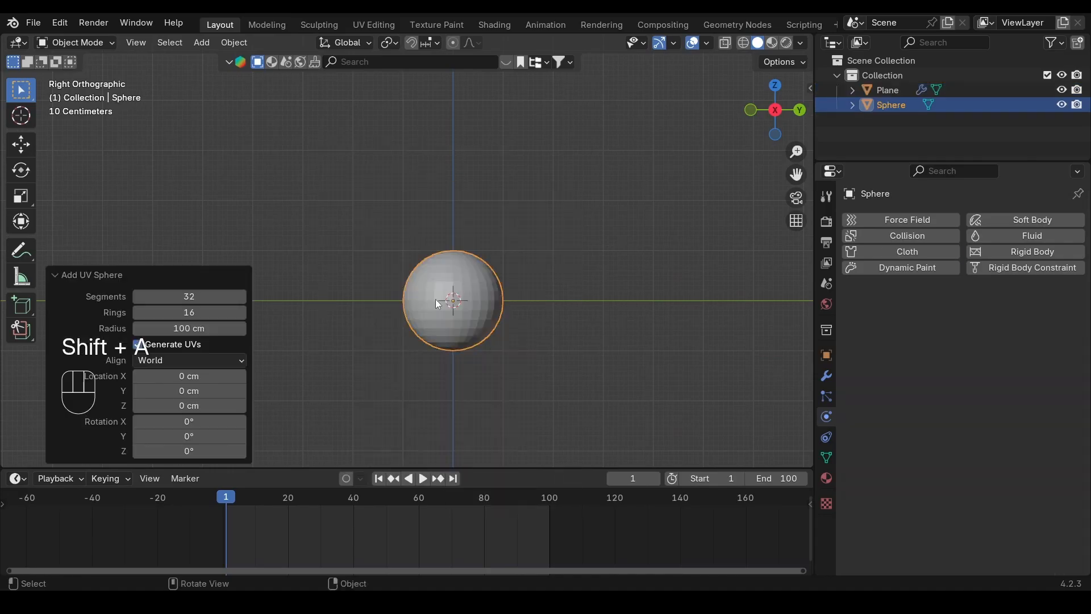
middle_click_drag(436, 299, 455, 284)
Step: Give the sphere a level 1 Subdivision modifier and smooth shading, then deselect it
key("ctrl+1")
left_click(826, 376)
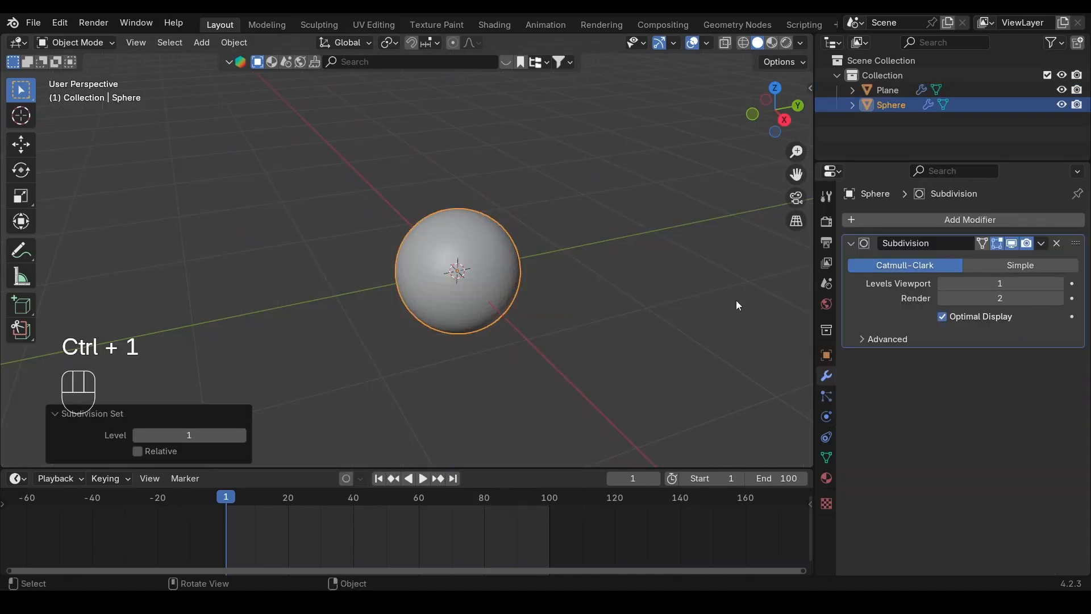
key("ctrl+z")
right_click(482, 253)
left_click(394, 254)
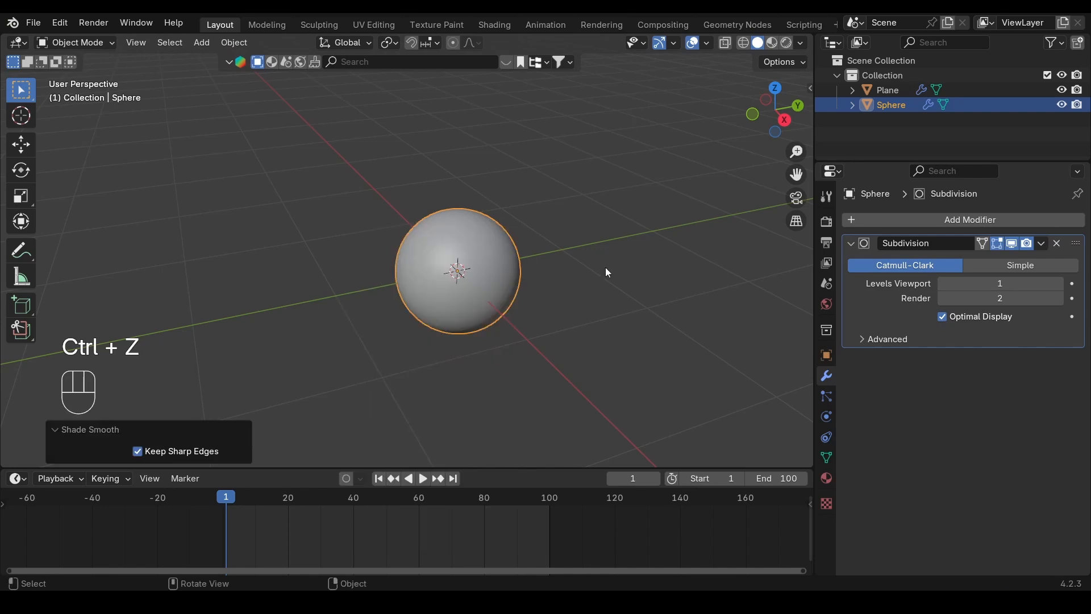
left_click(605, 267)
Step: Play the simulation to check how the falling cloth plane interacts with the sphere
key("KP_3")
key("space")
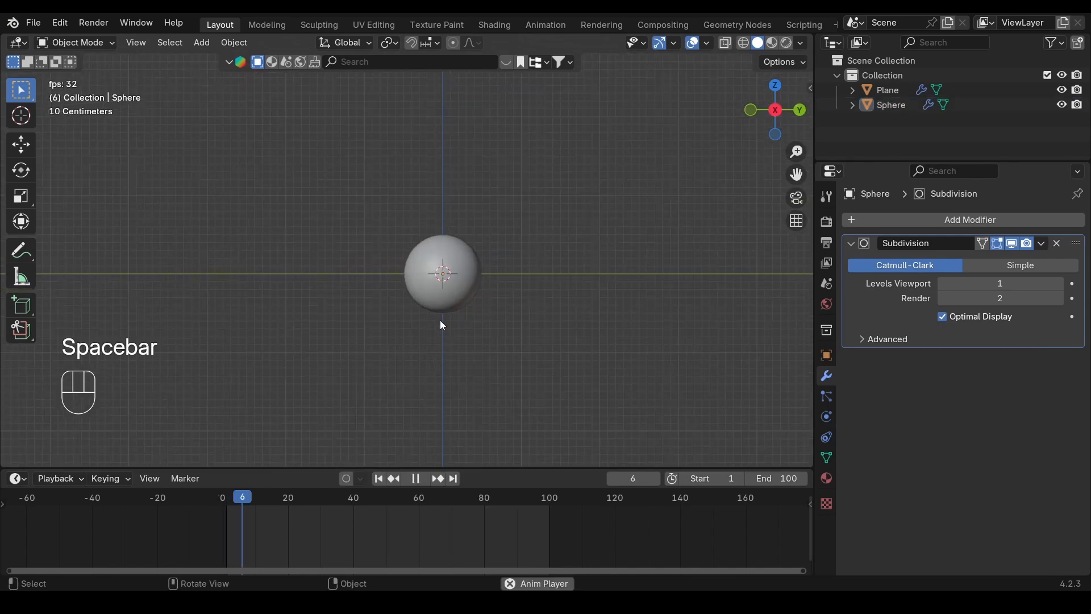
middle_click_drag(440, 320, 483, 357, "alt")
key("space")
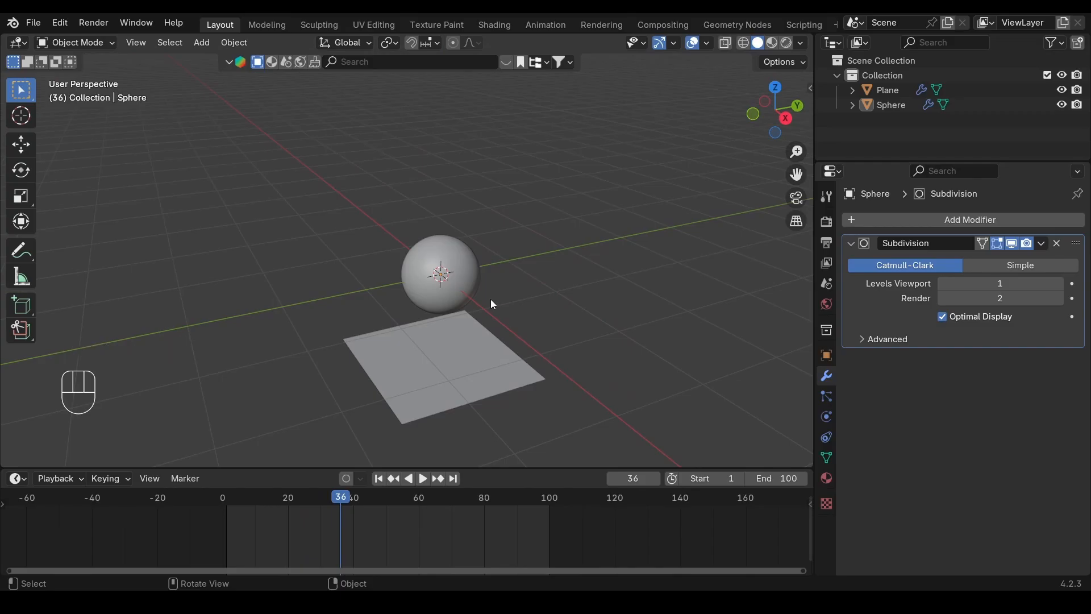
Step: Return the timeline to the first frame and expand the Collisions settings of the plane's cloth physics
key("shift+Left")
middle_click_drag(462, 199, 439, 111, "alt")
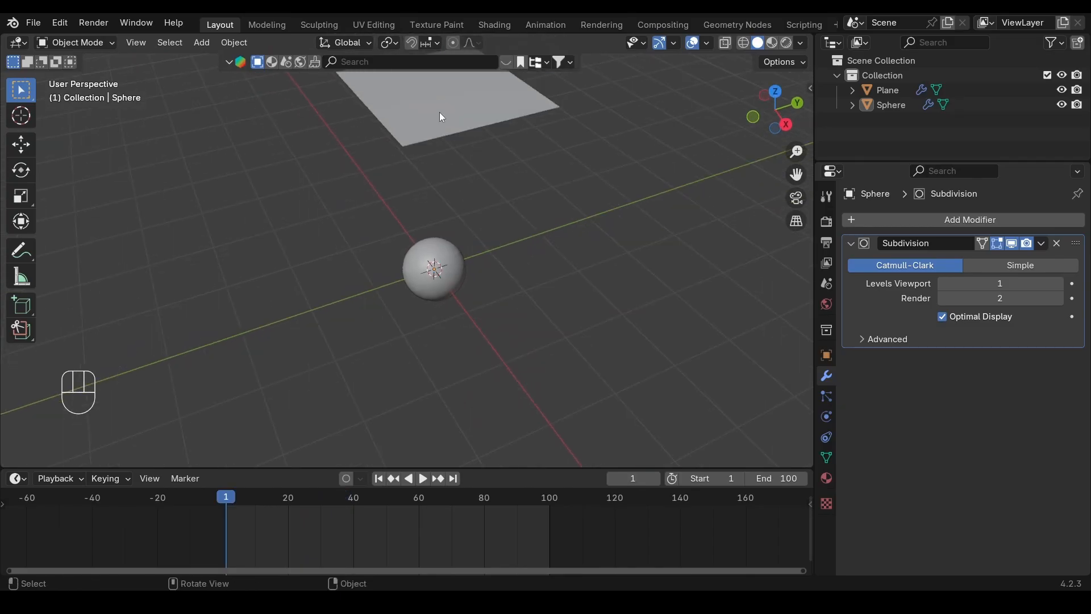
left_click(441, 116)
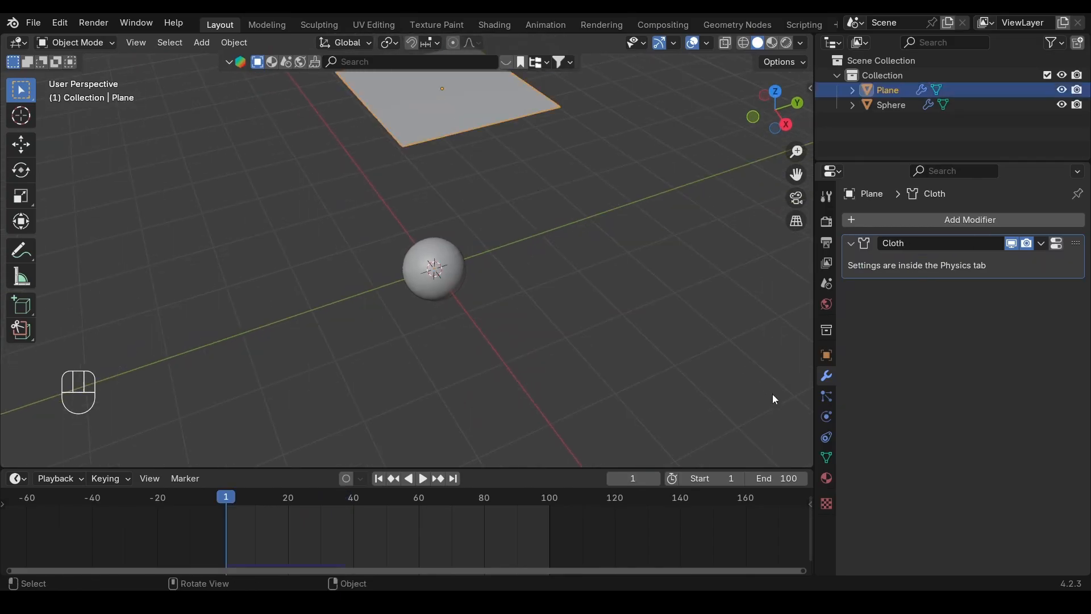
left_click(826, 419)
scroll(925, 369, "down", 15)
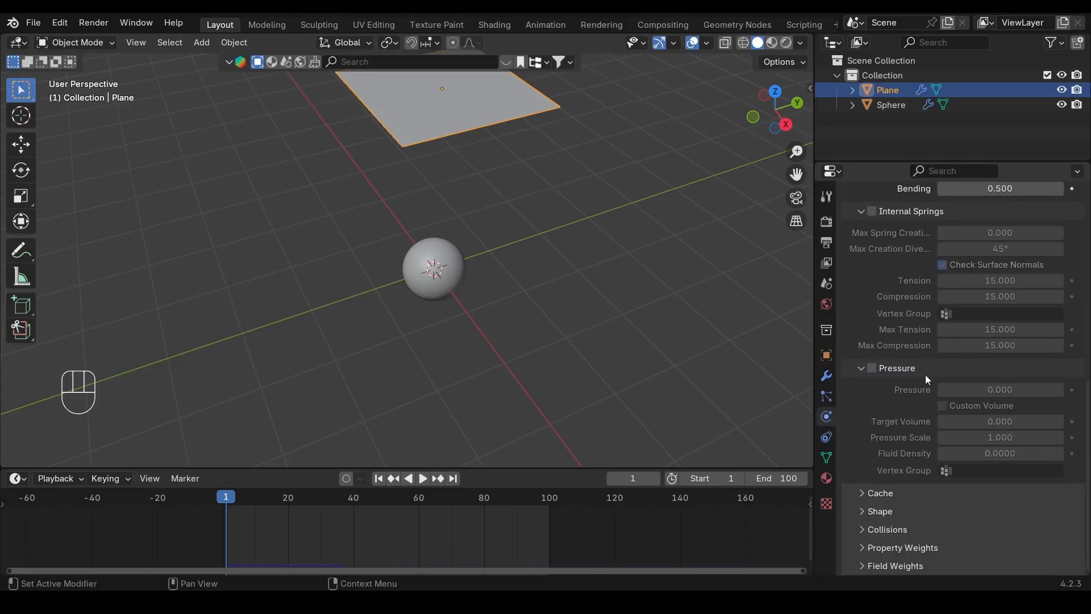
left_click(871, 530)
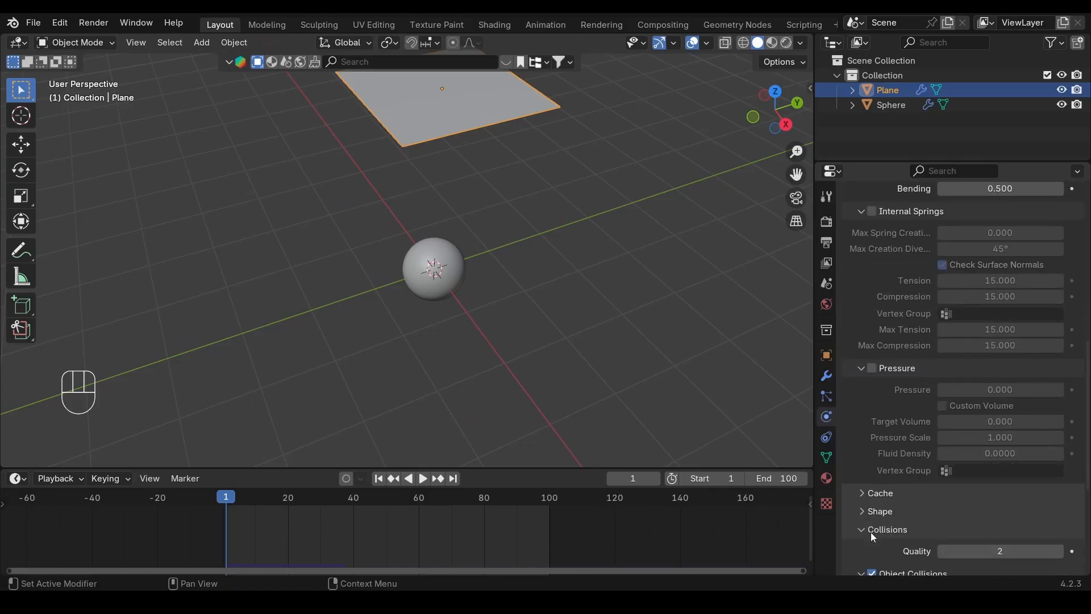
scroll(928, 400, "down", 8)
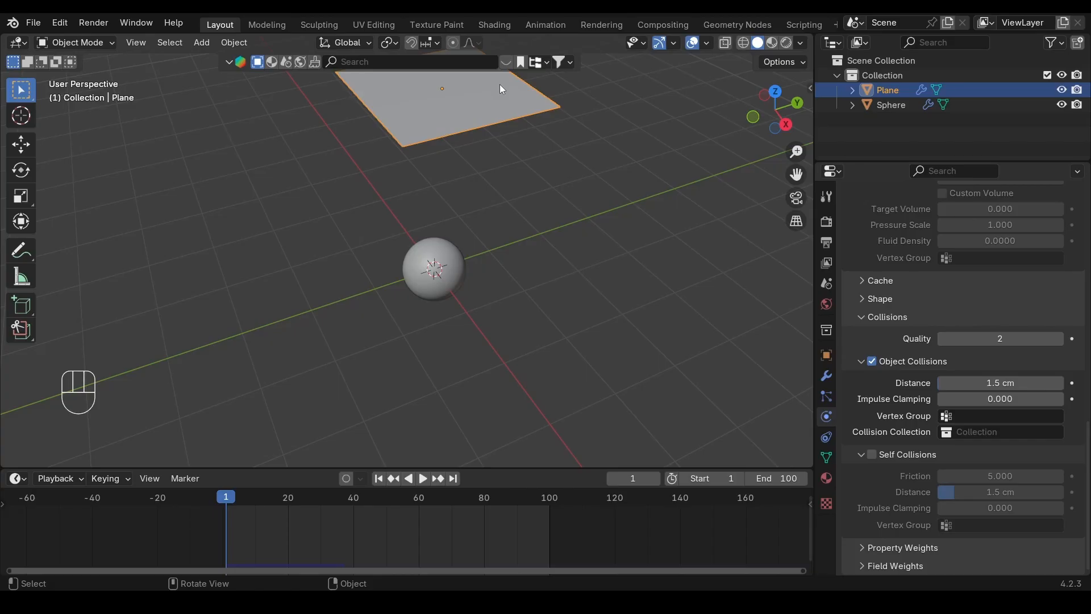
Step: Enable Collision physics on the sphere and play the simulation to check how the cloth lands on it
left_click(449, 278)
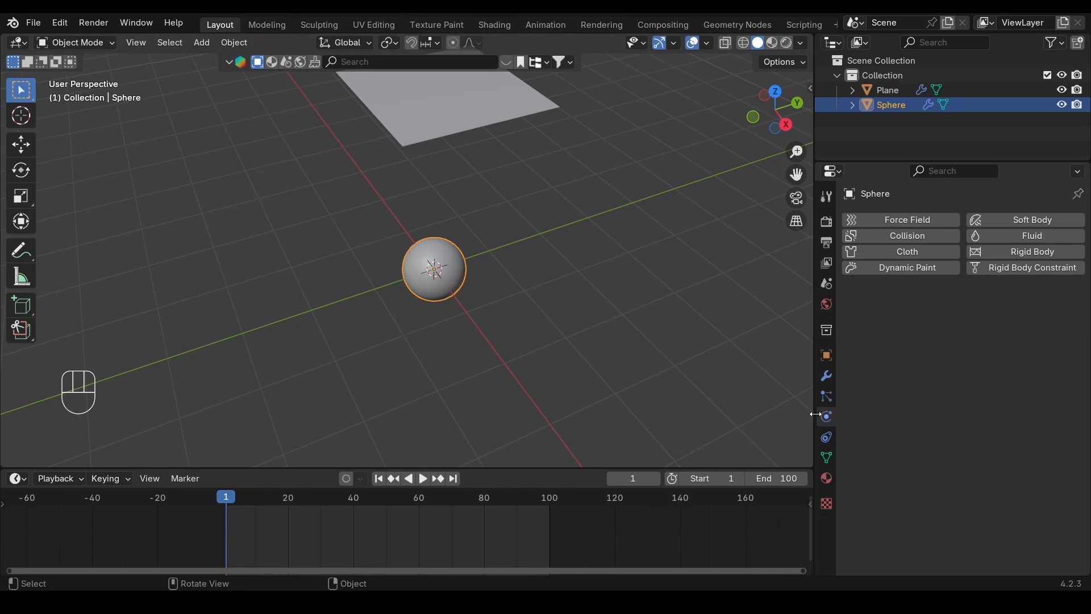
left_click(902, 235)
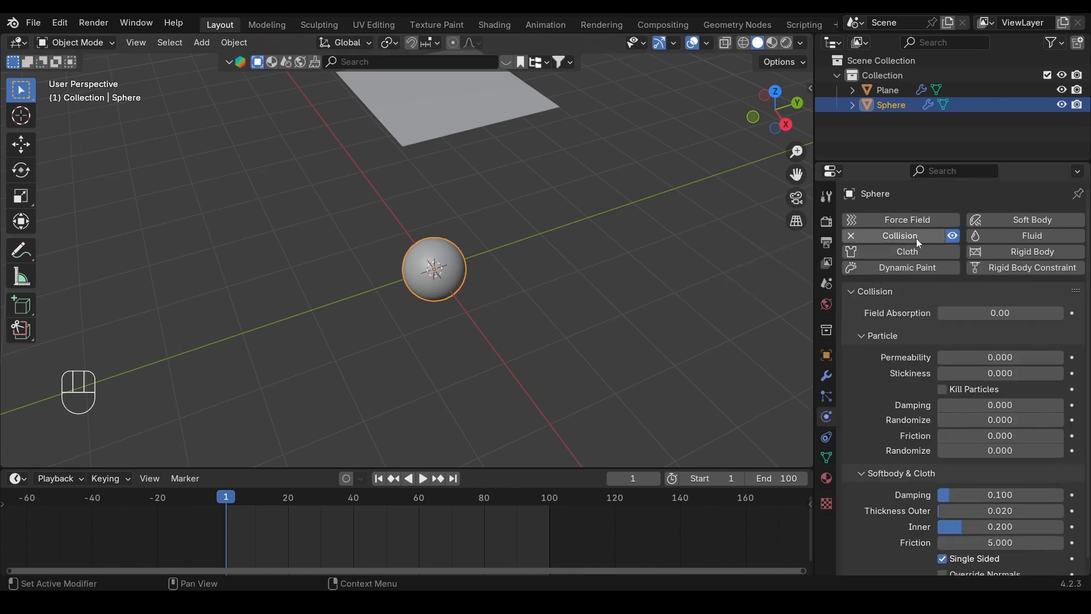
left_click(424, 479)
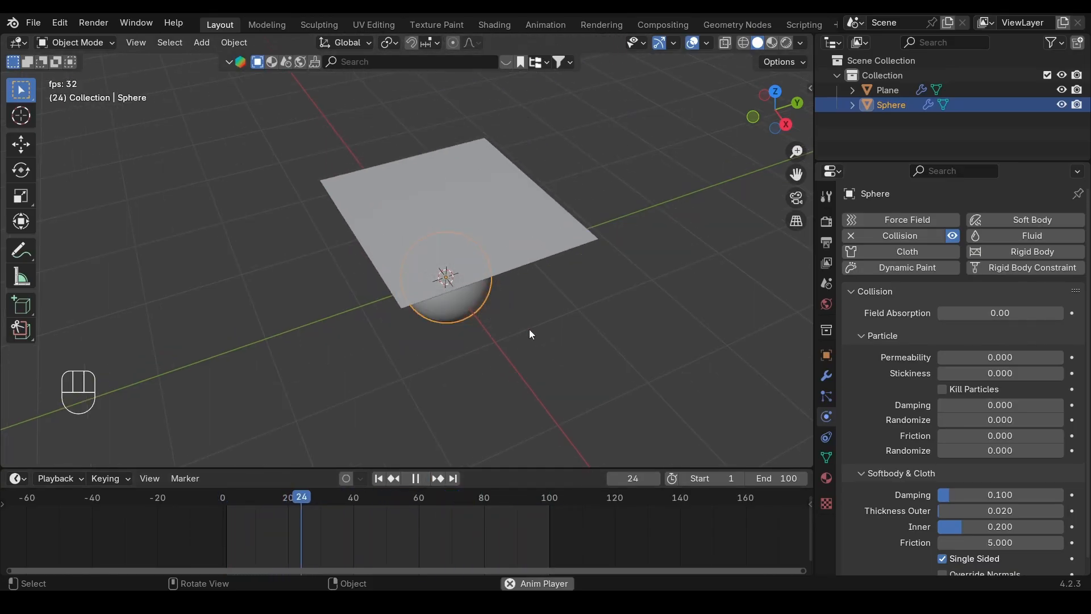
key("space")
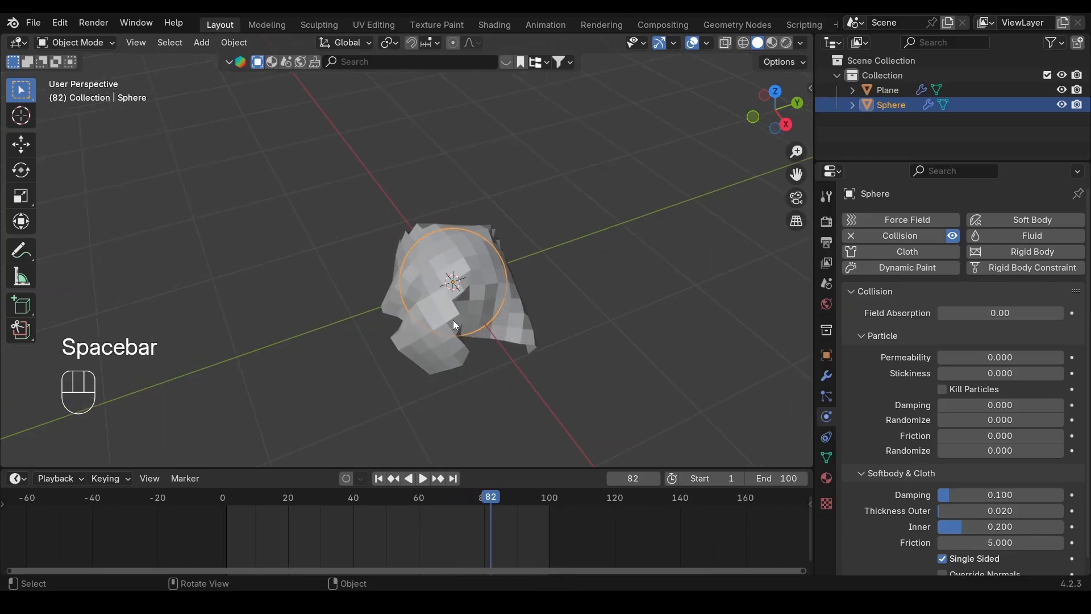
key("space")
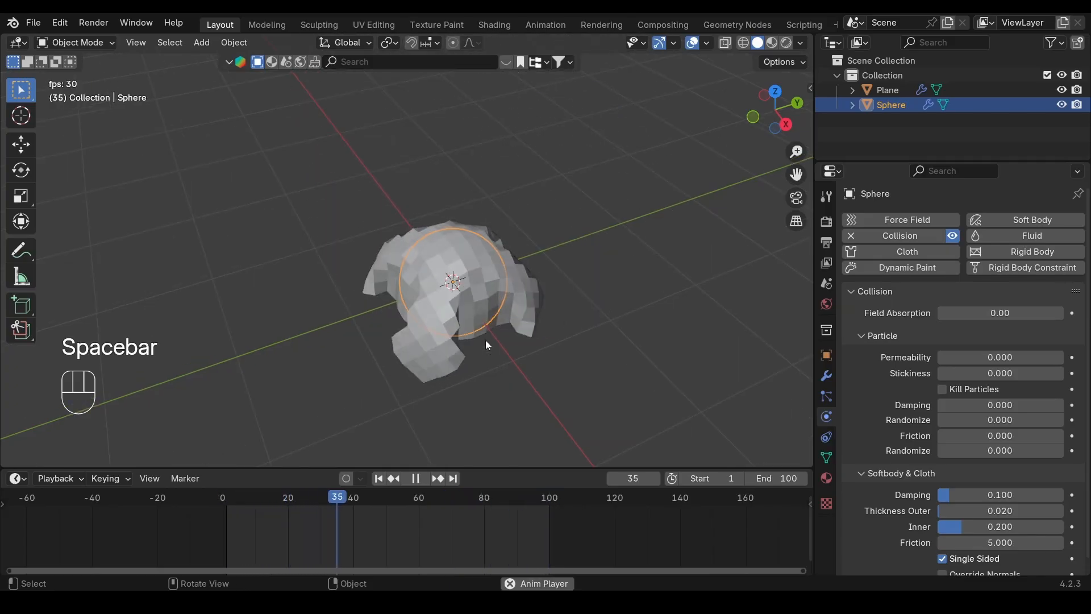
key("space")
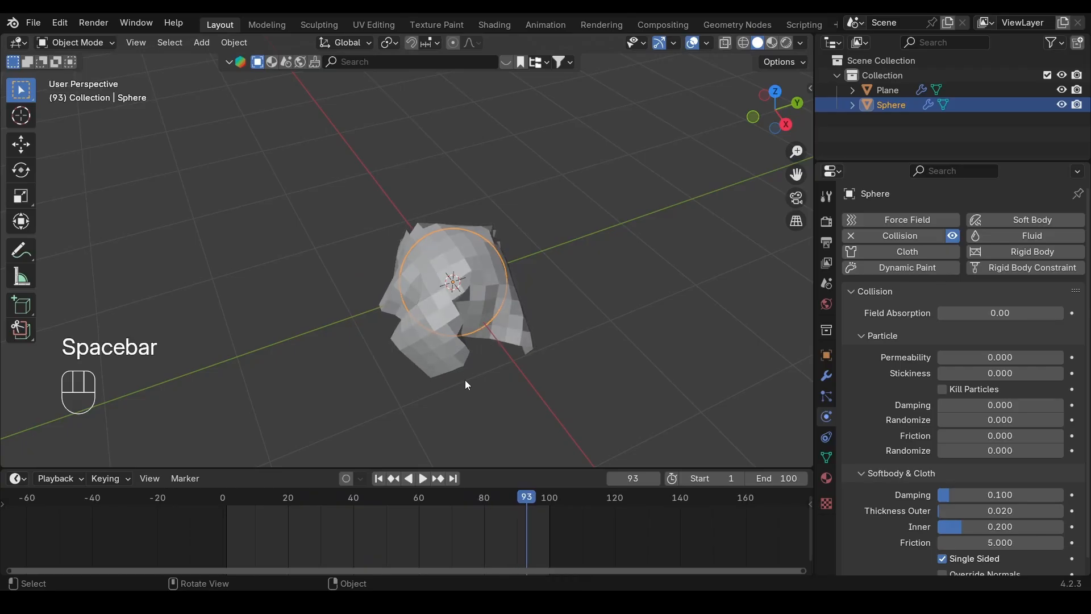
Step: Back at the first frame, subdivide the plane's entire mesh once more and return to Object Mode
key("shift+Left")
left_click(409, 217)
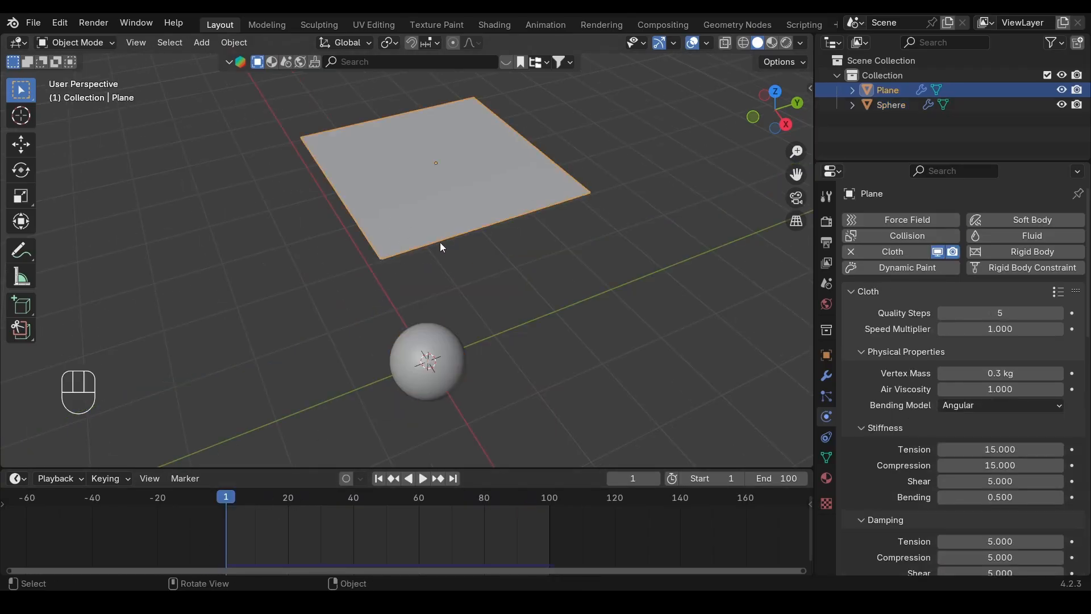
key("Tab")
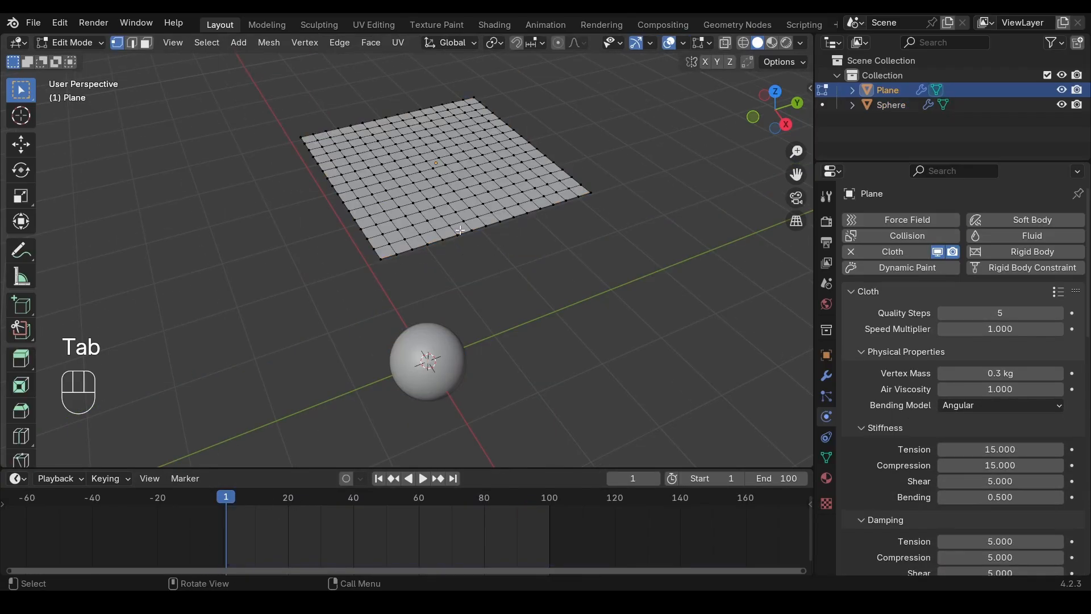
key("a")
right_click(477, 180)
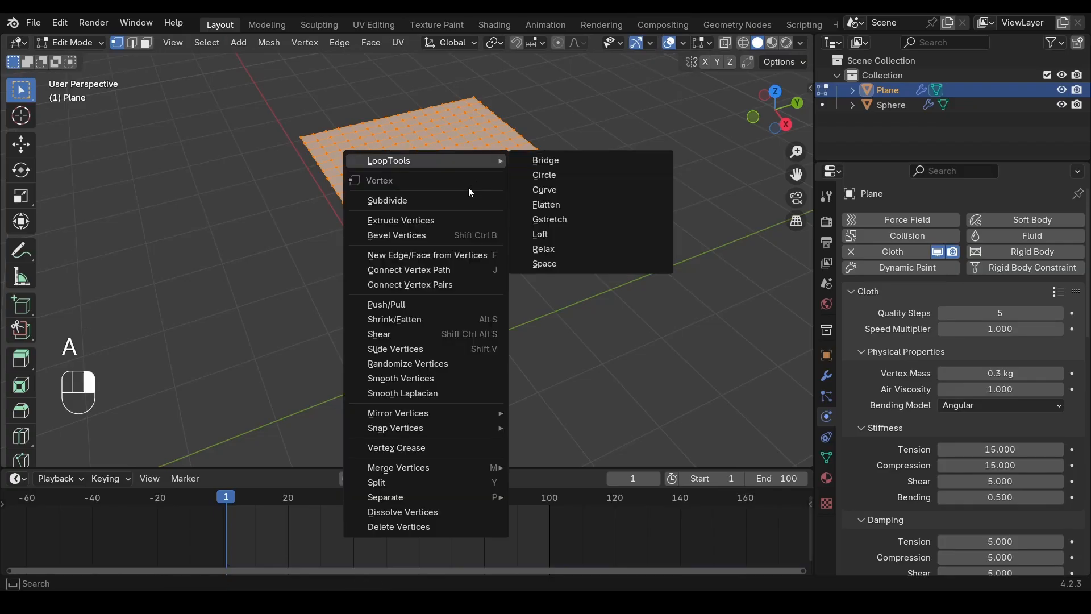
left_click(447, 199)
left_click(475, 302)
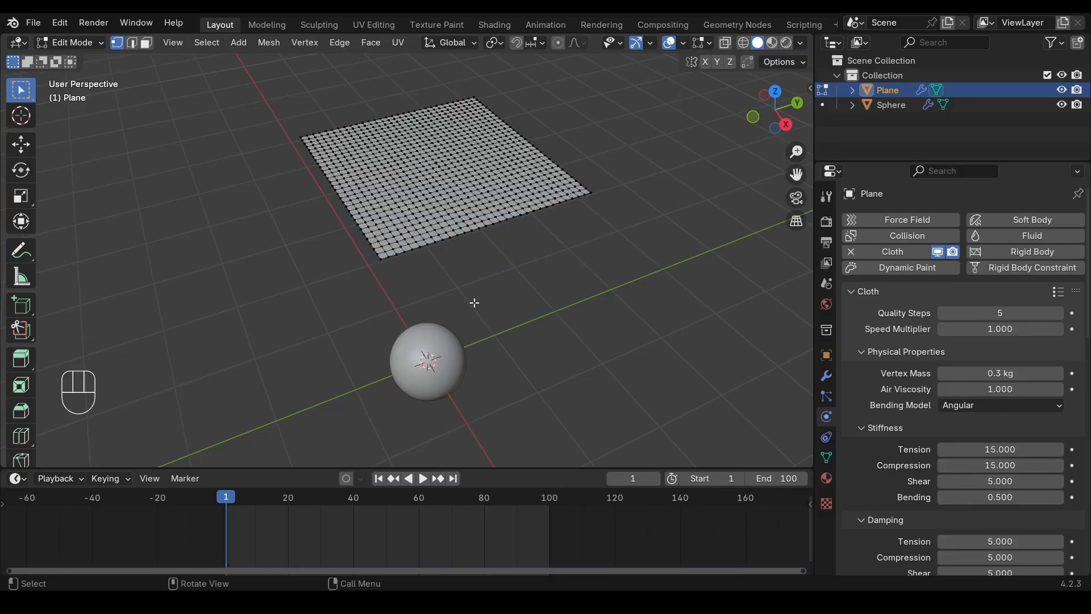
key("Tab")
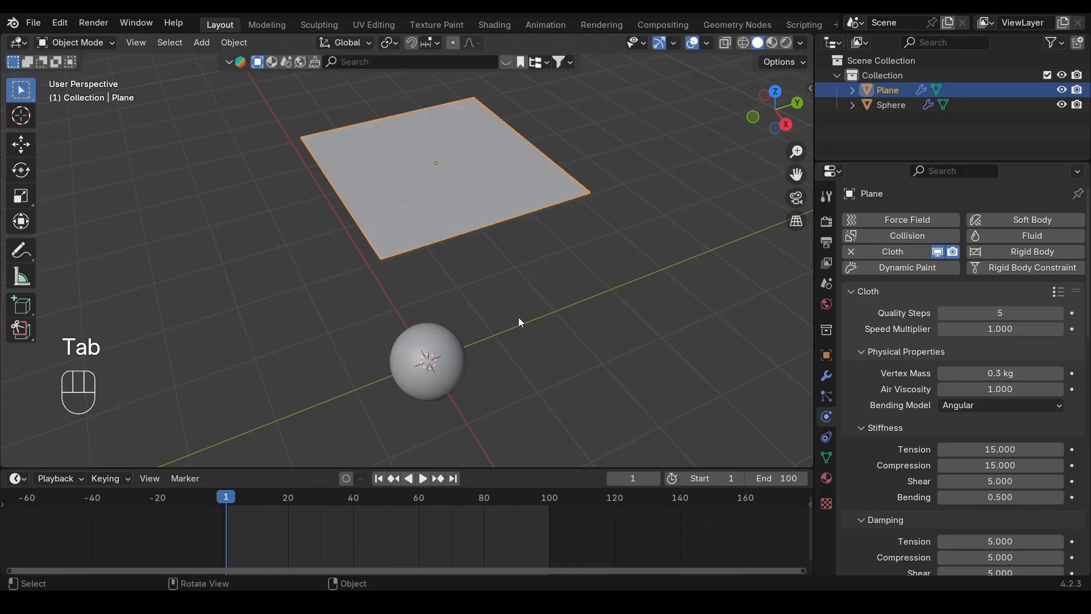
Step: Apply smooth shading to the draped plane and play the simulation to check how the denser cloth falls
key("space")
key("space")
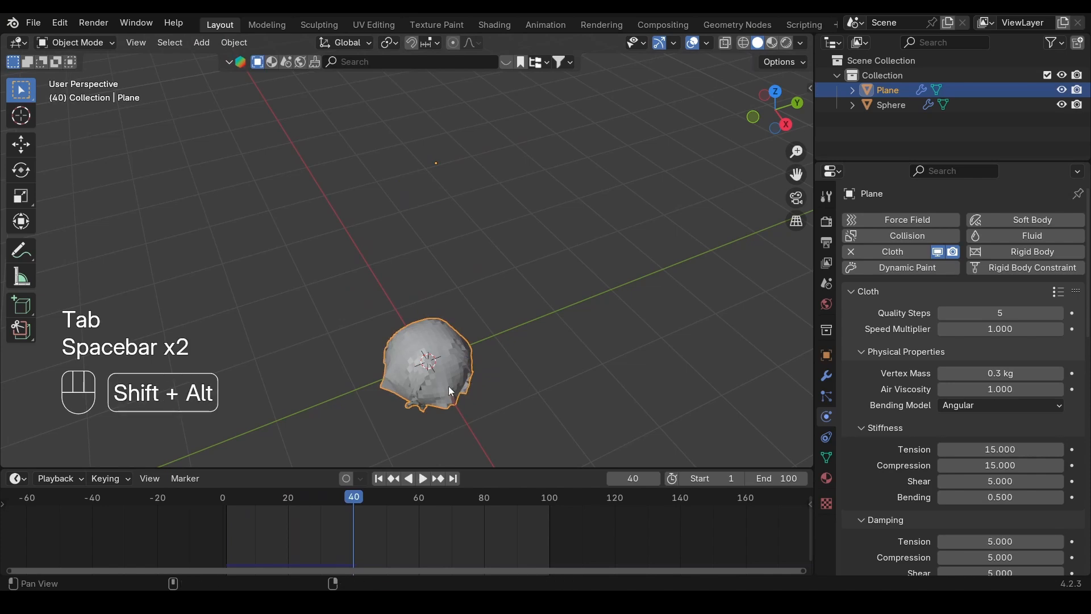
middle_click_drag(448, 386, 449, 261)
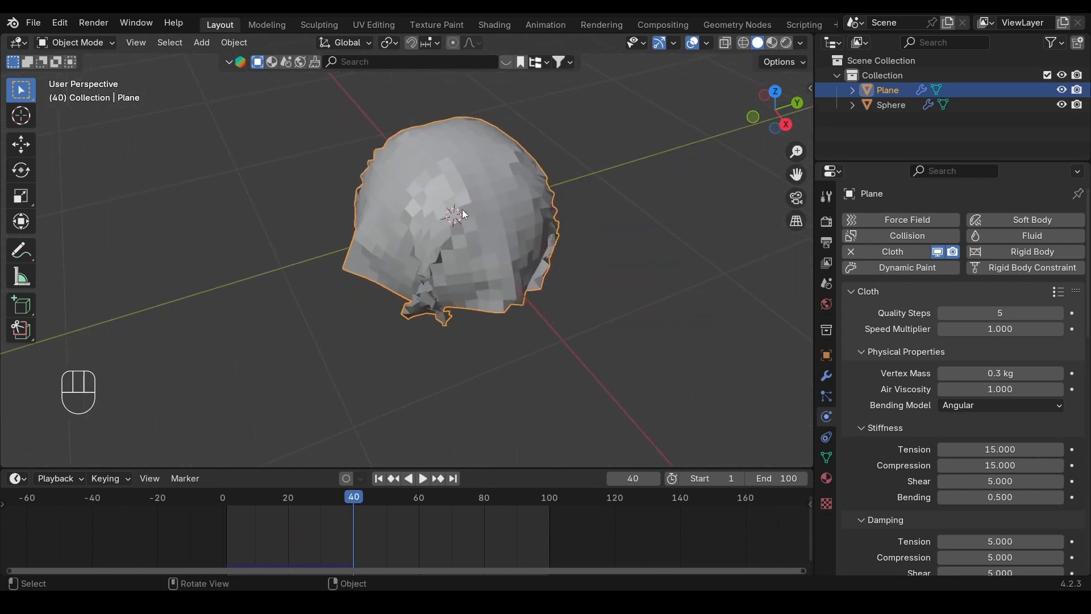
right_click(468, 181)
left_click(434, 176)
left_click(501, 326)
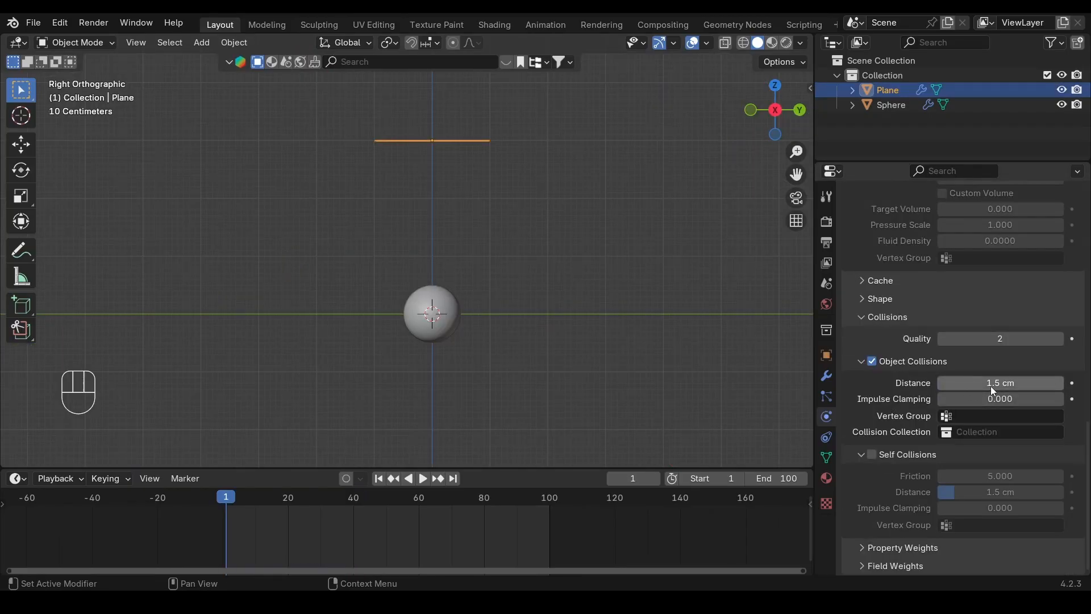
key("space")
key("space")
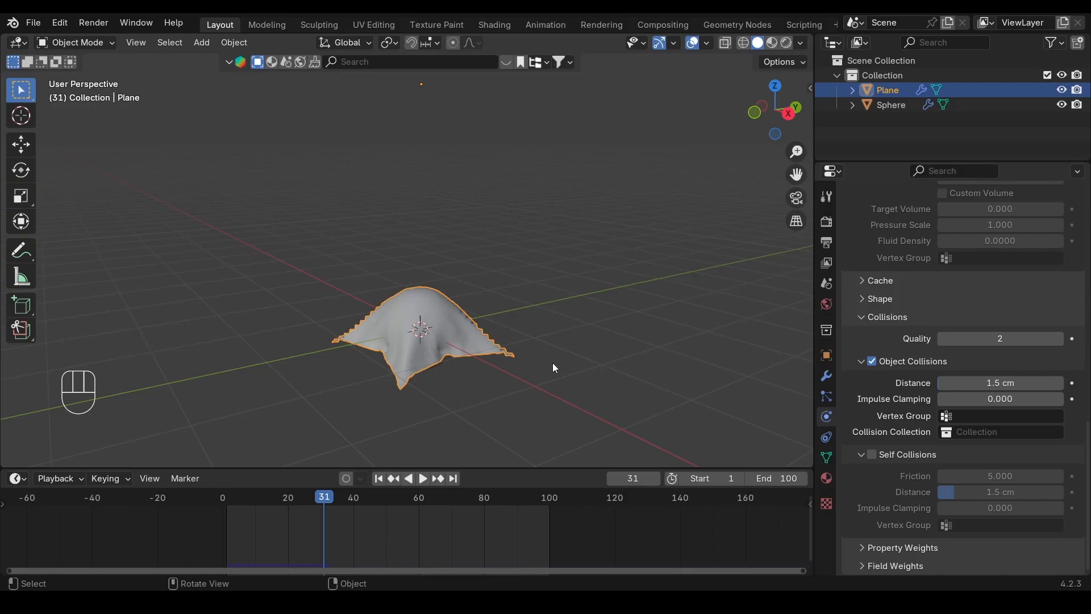
Step: Try an object collision distance of 25 cm for the cloth and replay the simulation to inspect the gap around the sphere
left_click(1009, 383)
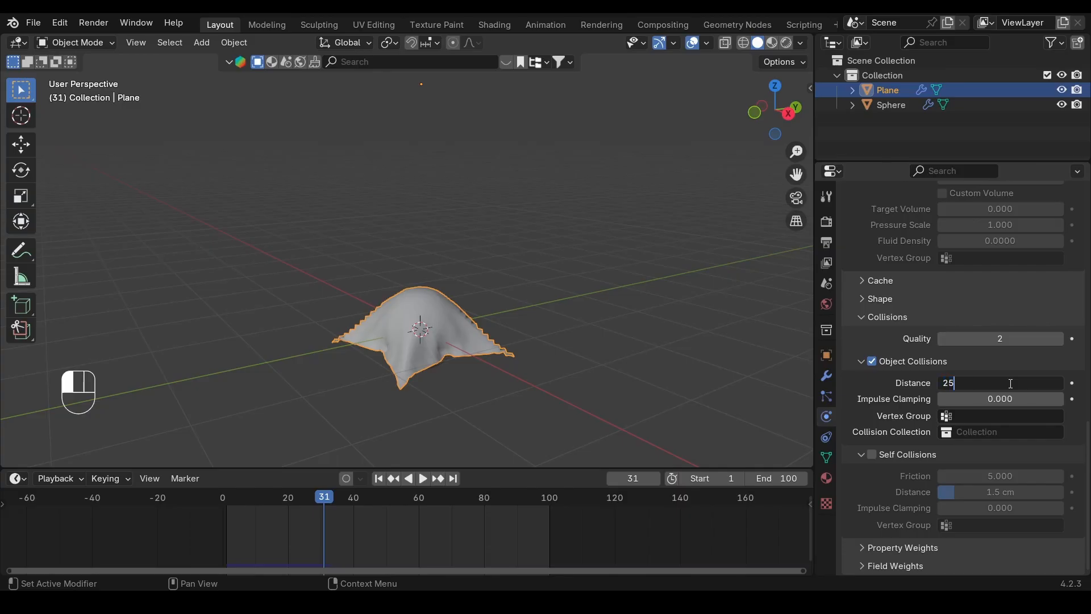
key("Return")
key("shift+Left")
key("space")
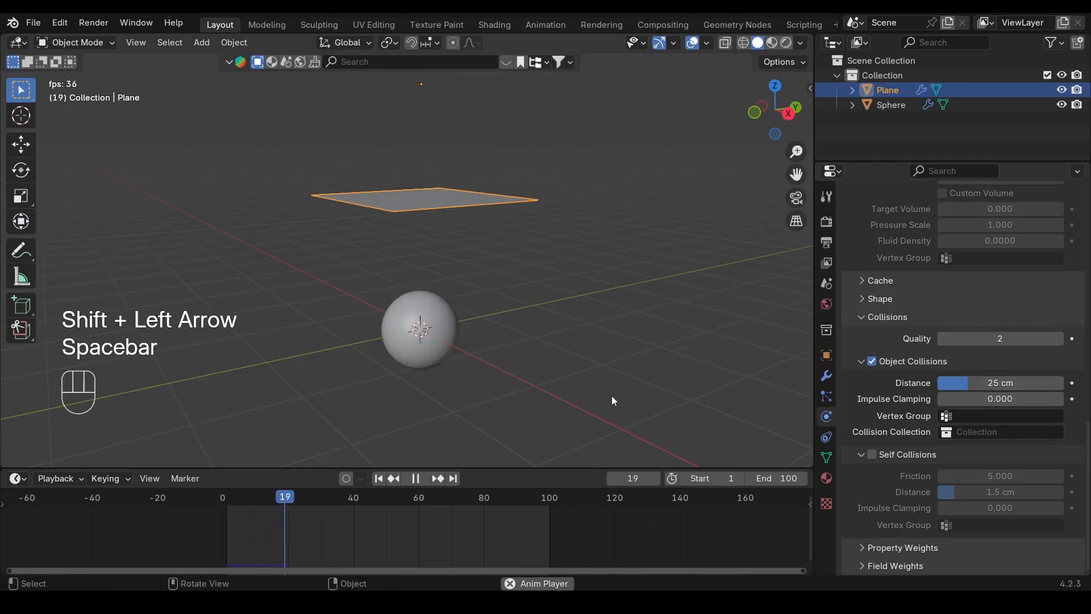
key("space")
key("KP_3")
key("space")
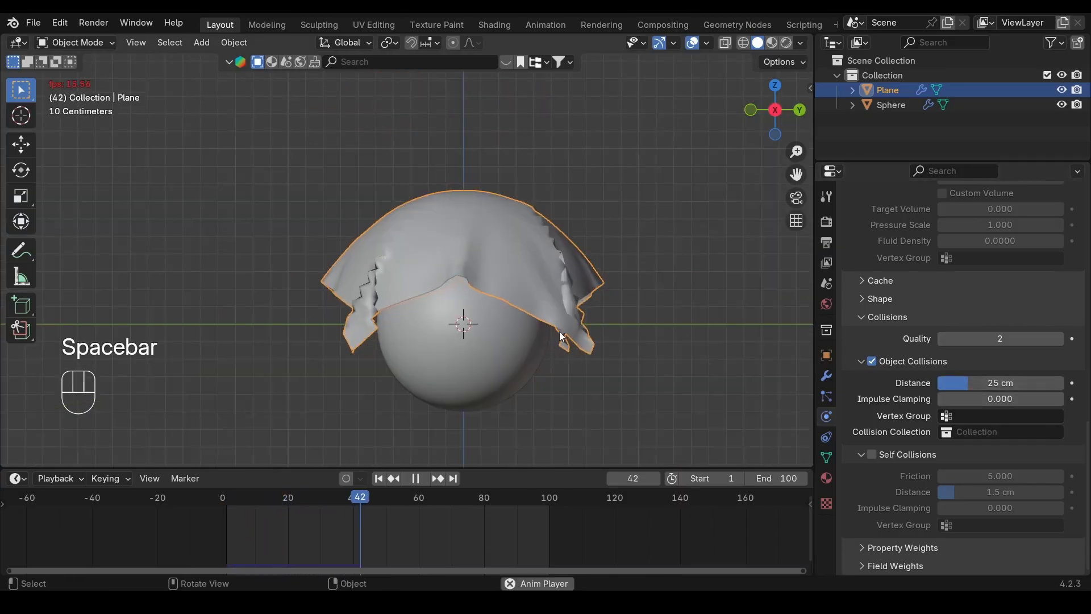
key("space")
left_click_drag(502, 315, 441, 262, "alt")
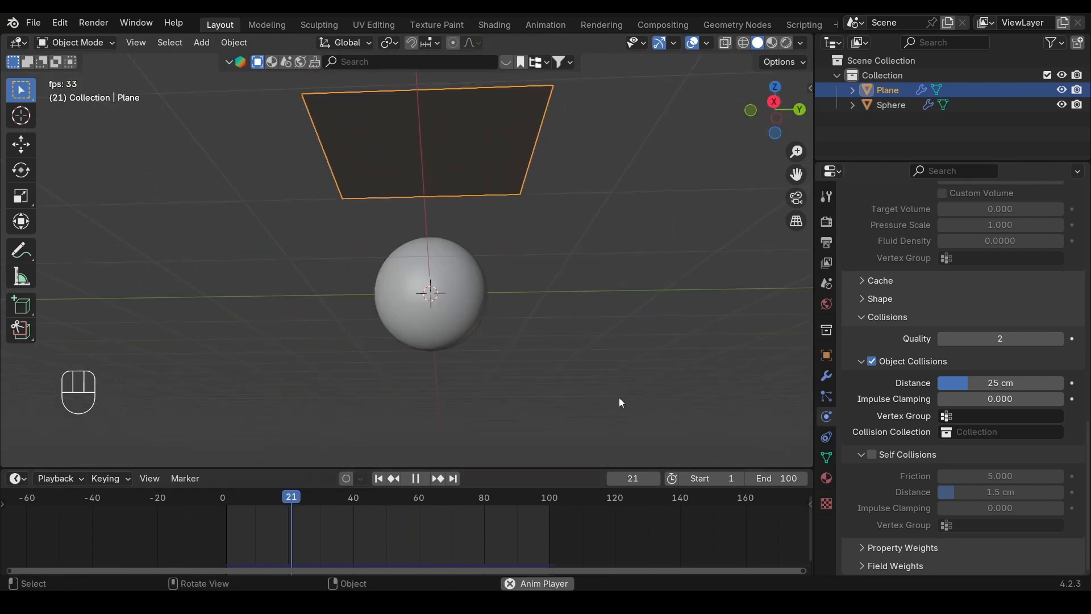
key("space")
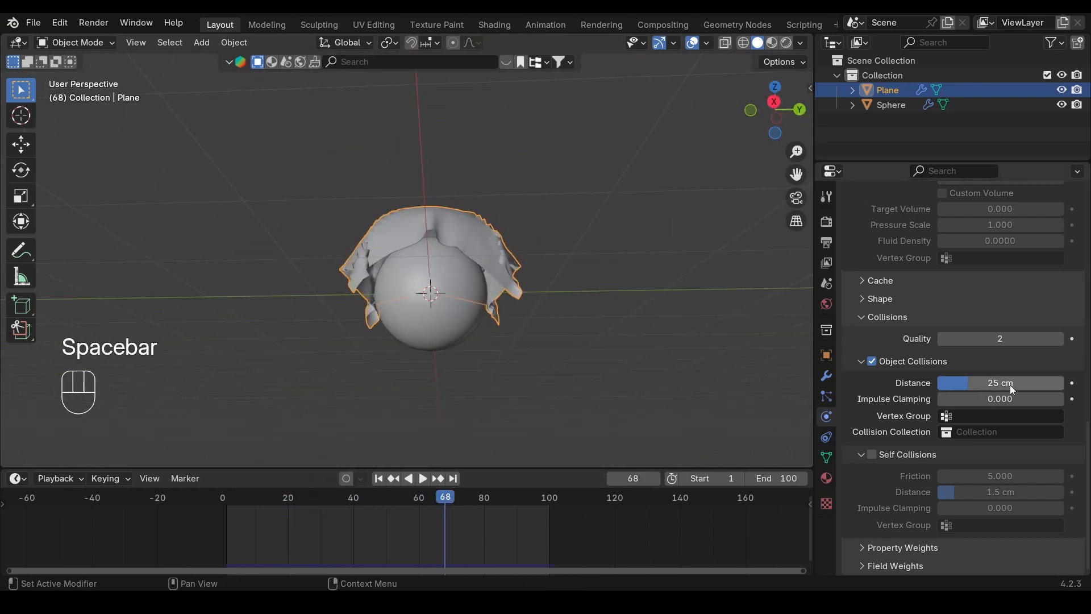
Step: Set the cloth's object collision distance to 0.1 cm and replay the simulation
left_click_drag(1011, 384, 974, 384)
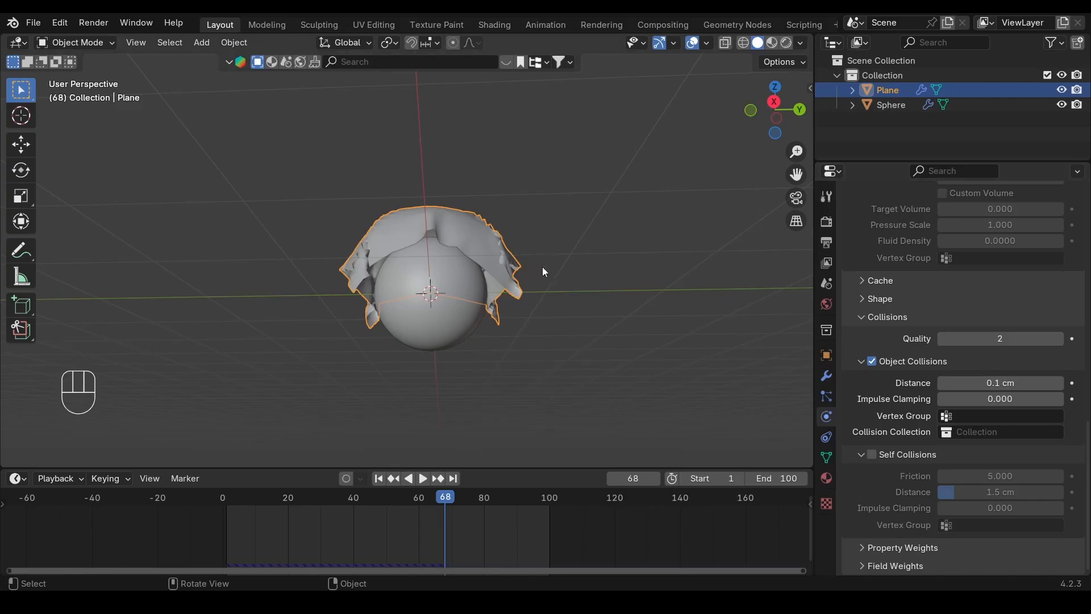
key("space")
key("KP_3")
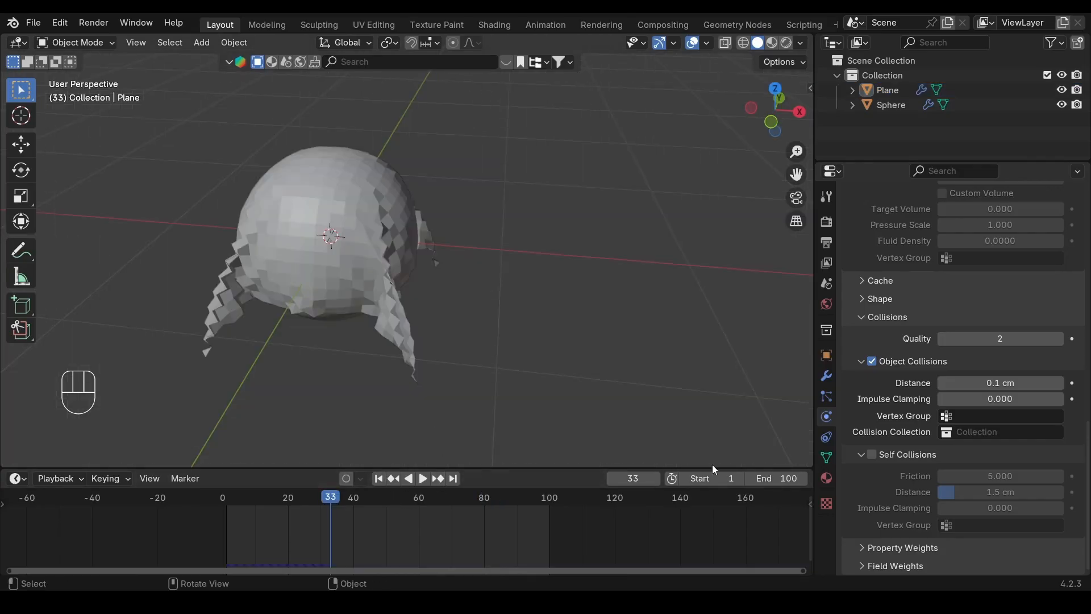
Step: Enable Self Collisions for the cloth with a distance of 0.1 cm and replay the simulation from the first frame
left_click(872, 455)
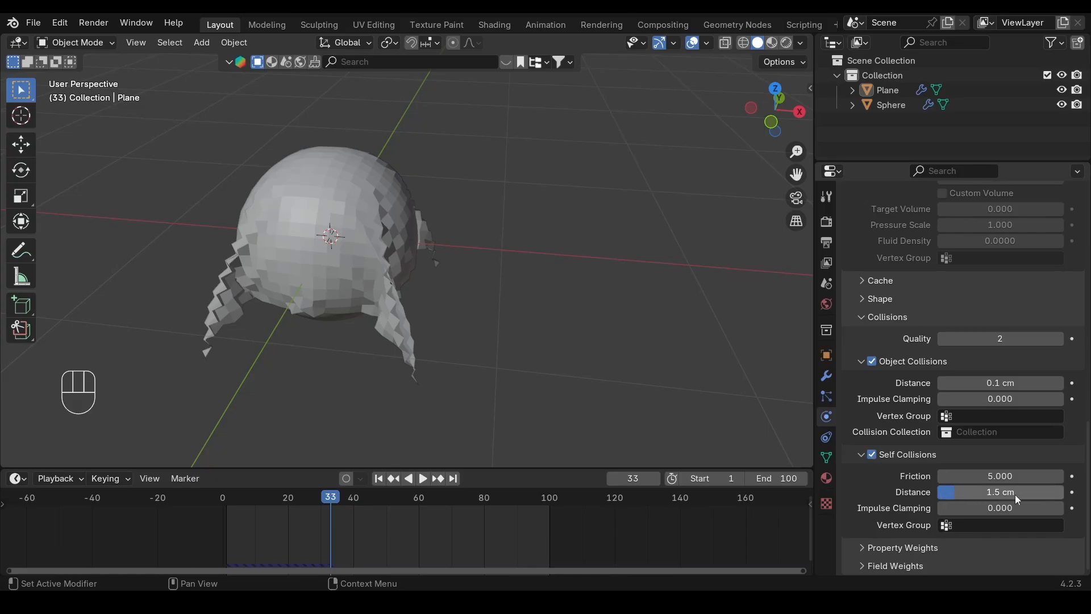
left_click_drag(1015, 494, 972, 494)
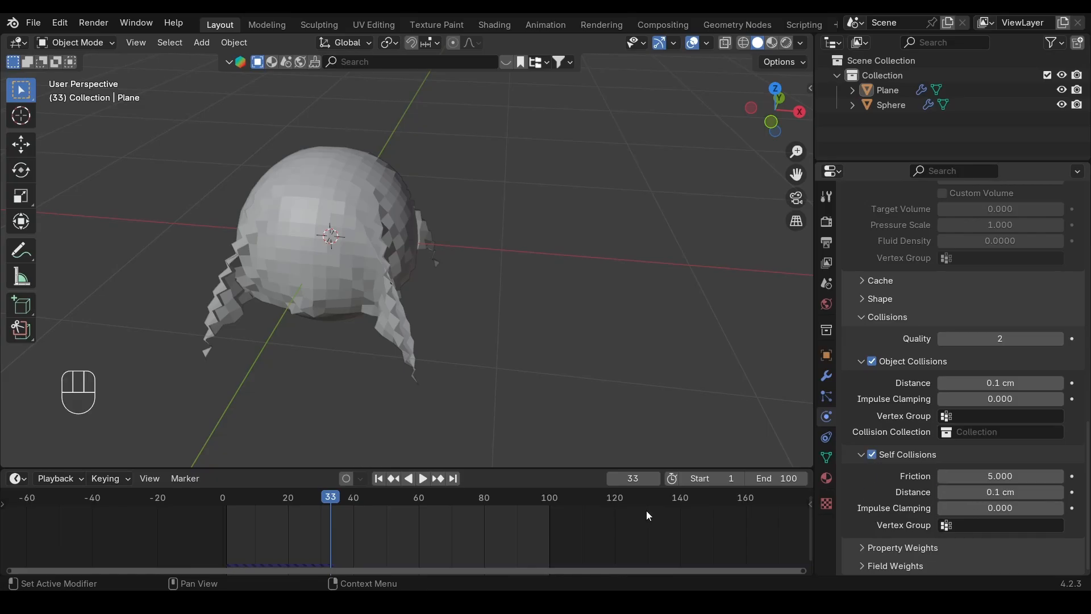
left_click(379, 478)
key("space")
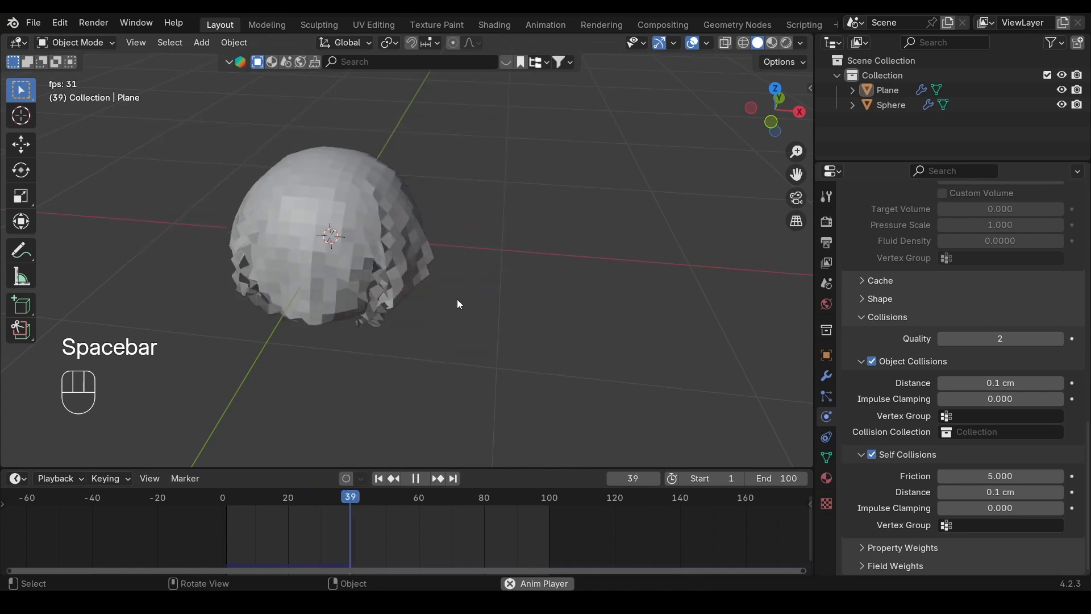
key("space")
key("space")
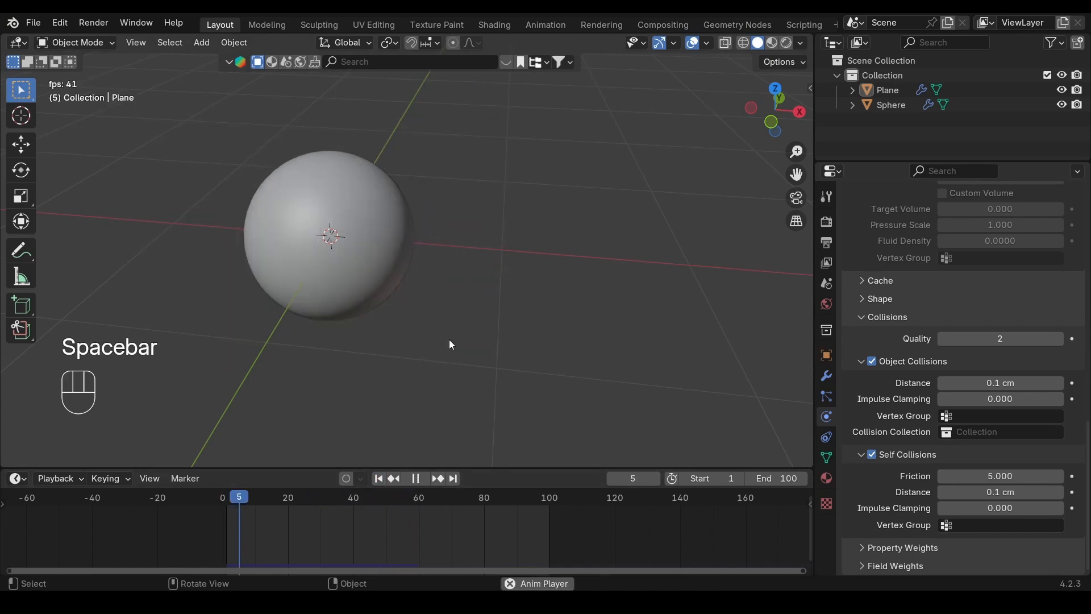
key("space")
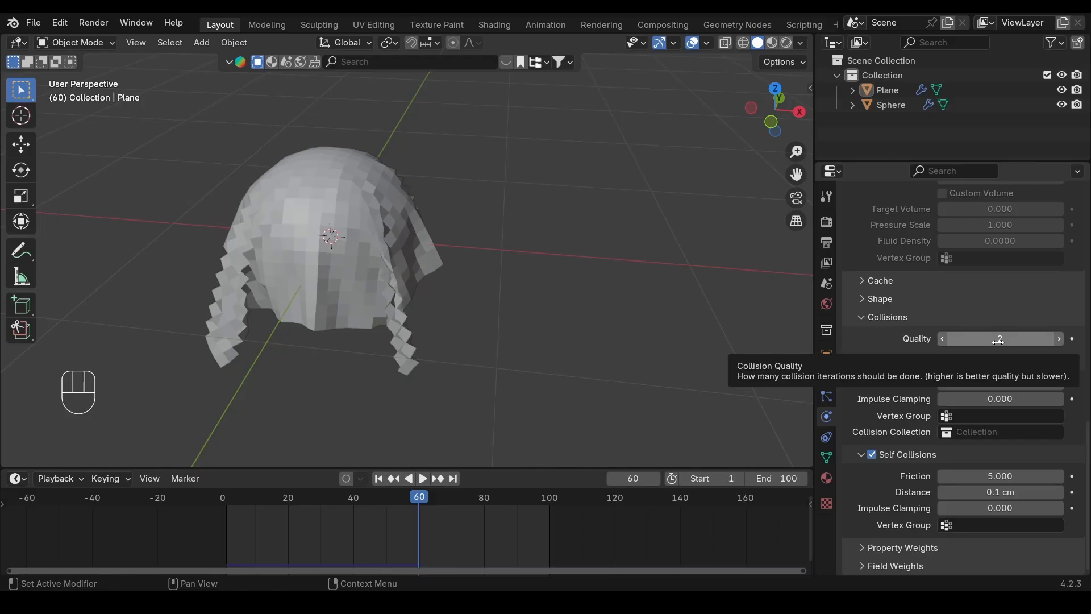
Step: Set the cloth's collision quality to 5 and apply smooth shading to the draped plane
left_click_drag(998, 340, 1020, 340)
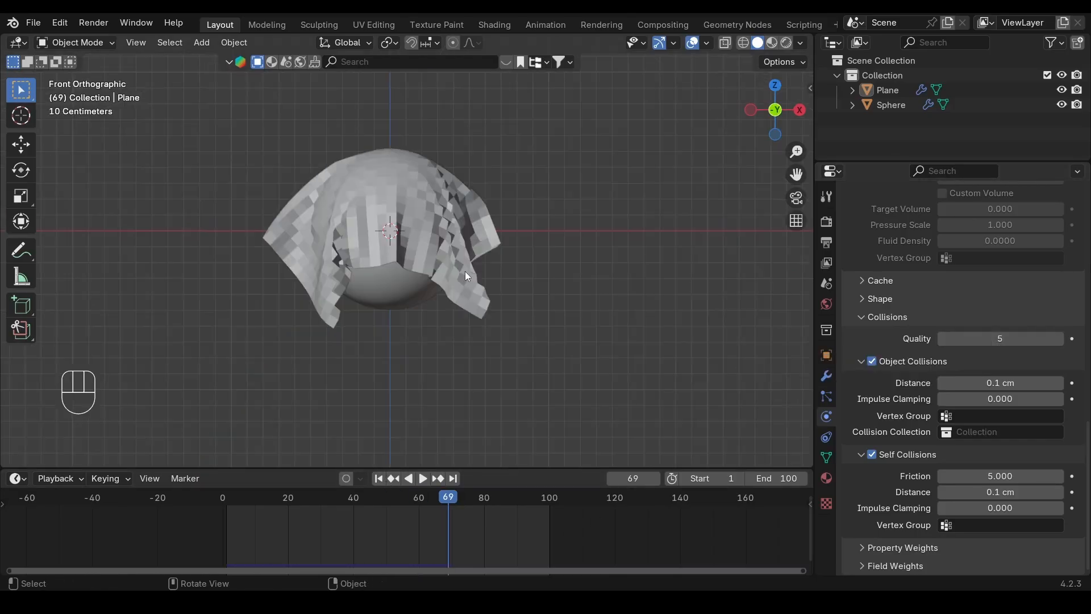
left_click(454, 231)
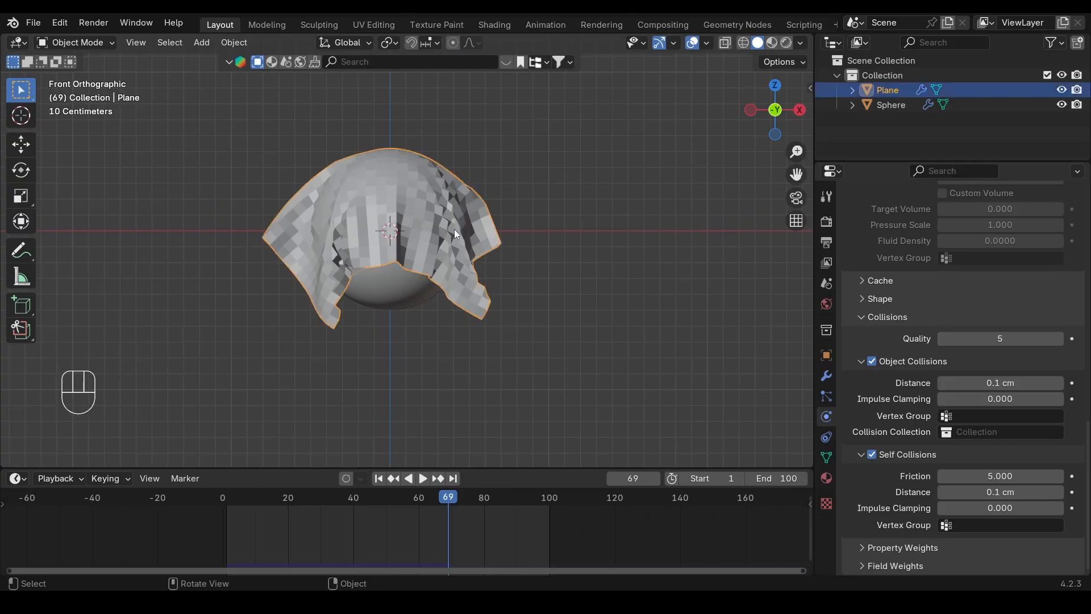
right_click(455, 230)
left_click(438, 199)
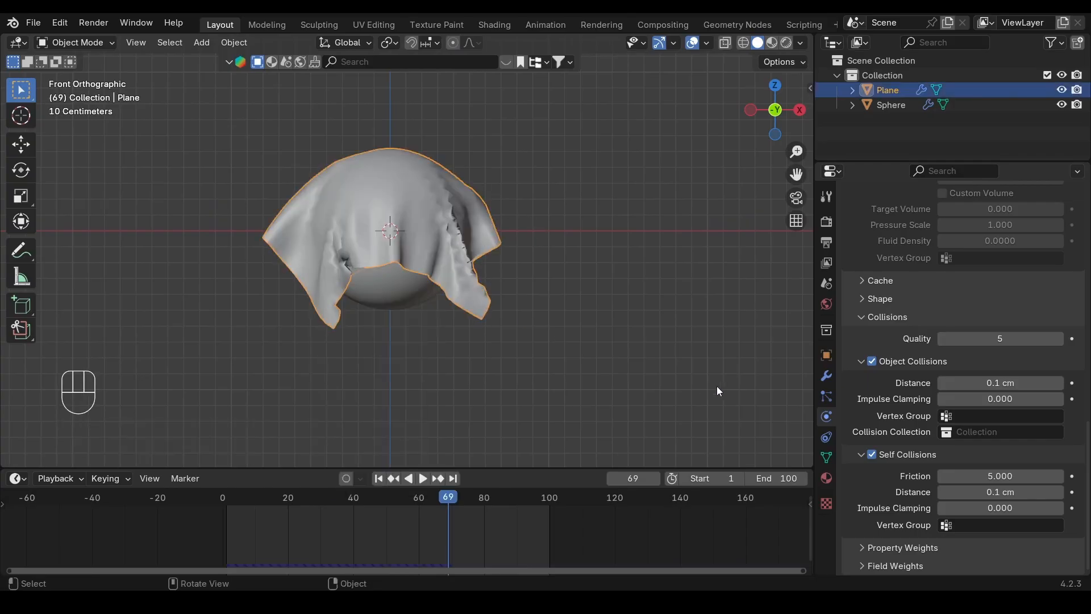
Step: Add a Subdivision Surface modifier with viewport level 2 after the plane's Cloth modifier and replay the simulation
left_click(826, 376)
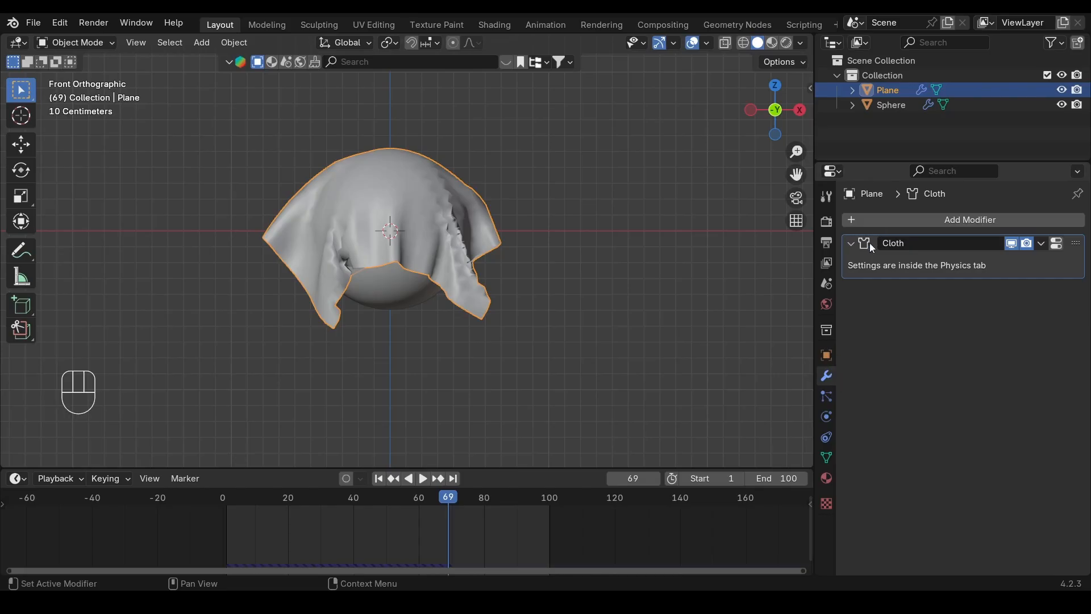
left_click(913, 223)
left_click(913, 223)
key("Escape")
left_click(917, 224)
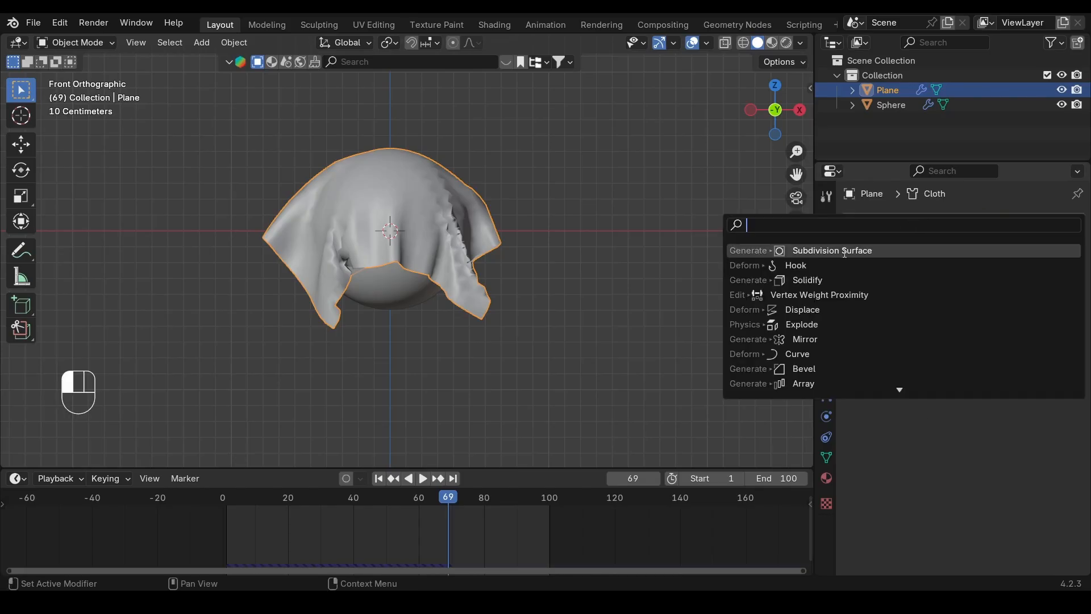
left_click(844, 252)
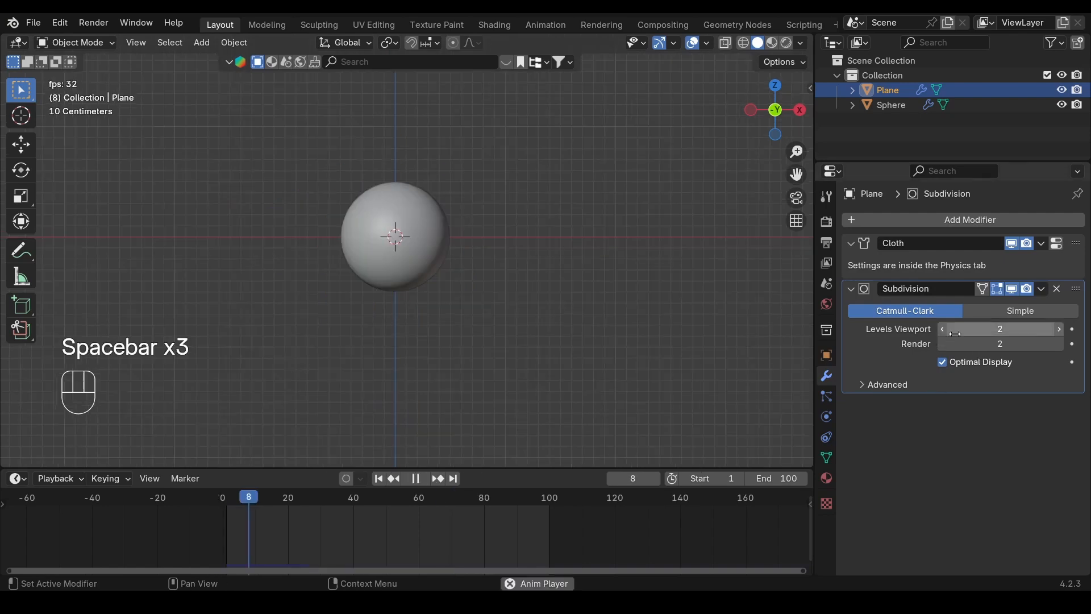
key("space")
key("space")
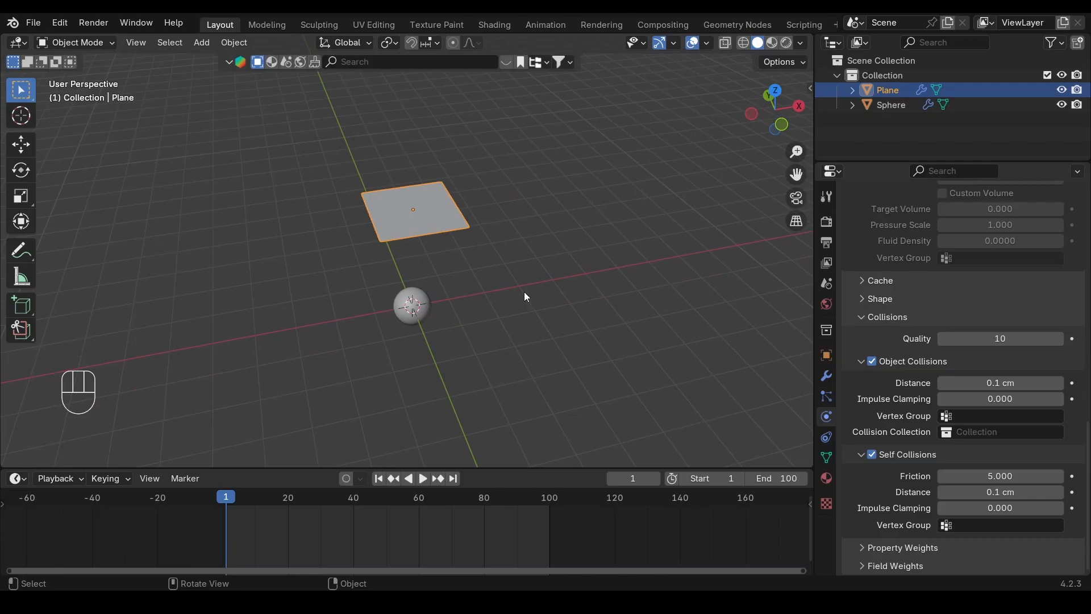
Step: Subdivide the plane's whole mesh in Edit Mode with 2 cuts and return to Object Mode
scroll(489, 268, "up", 4)
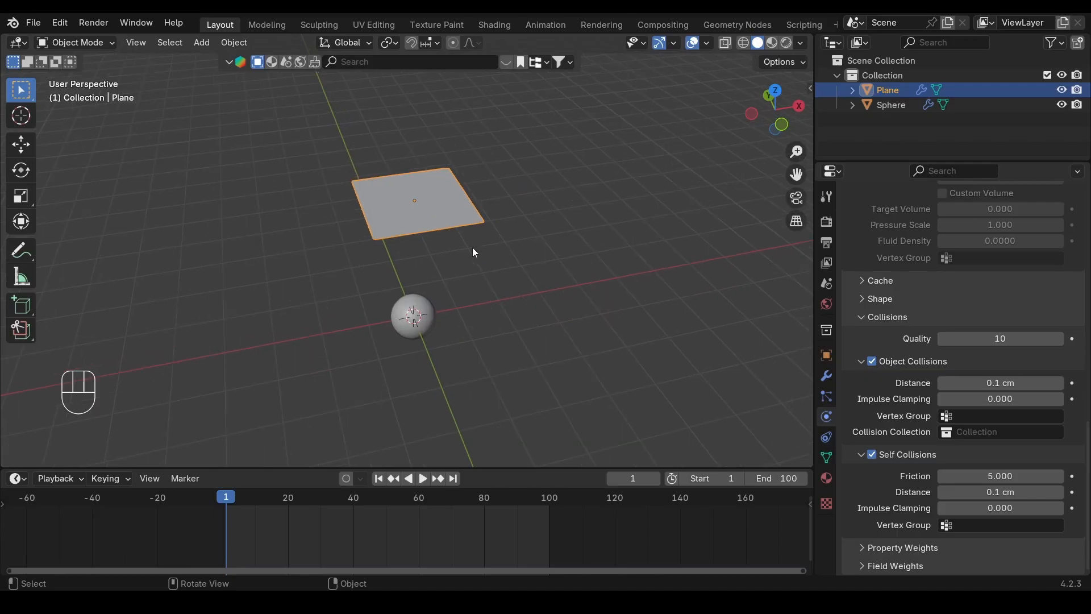
key("Tab")
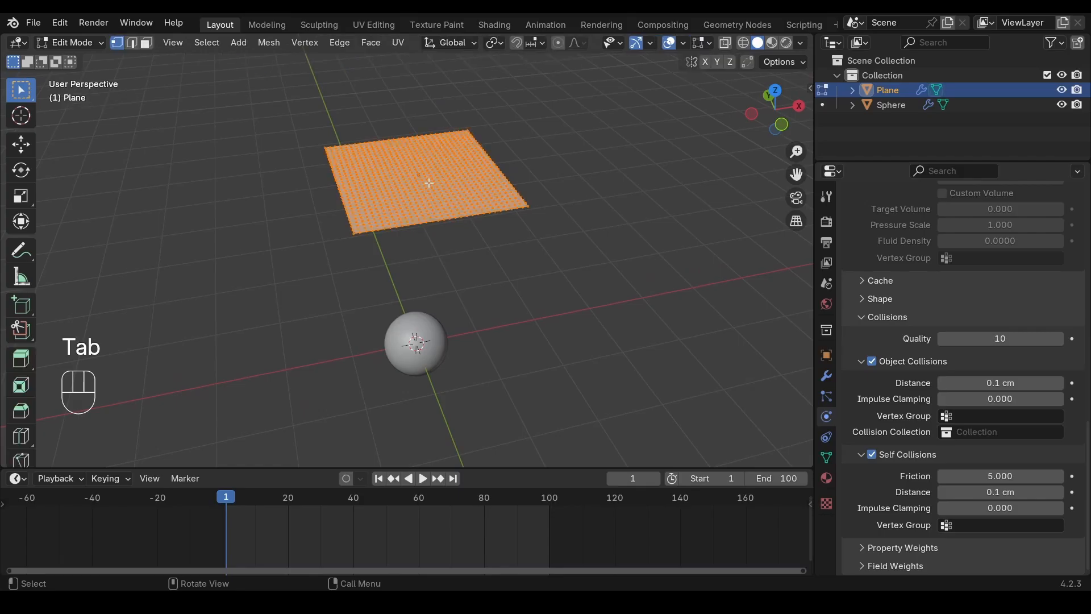
right_click(433, 179)
left_click(432, 180)
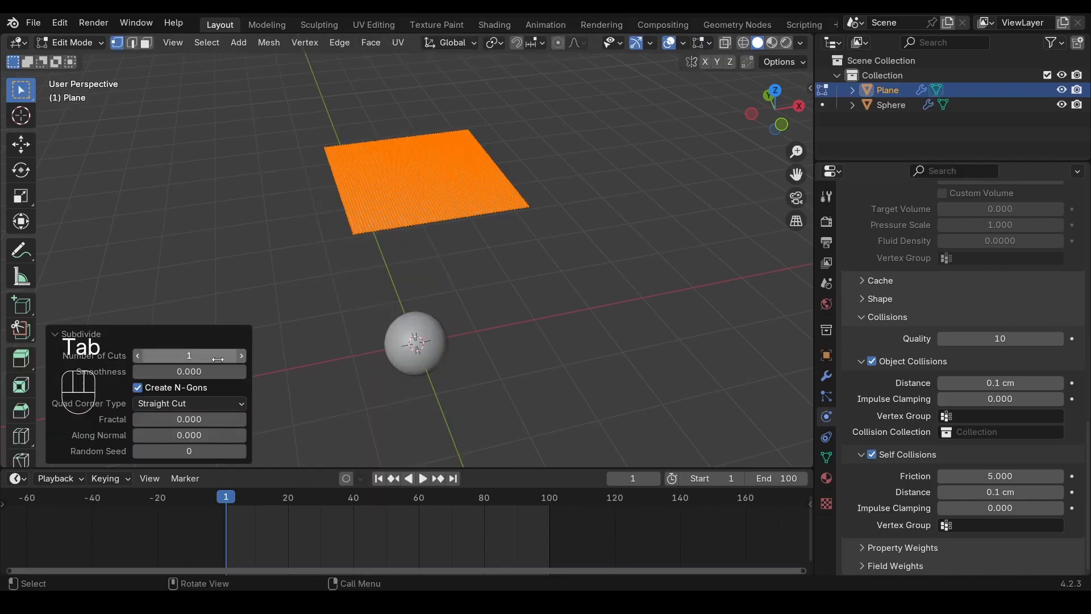
left_click(241, 358)
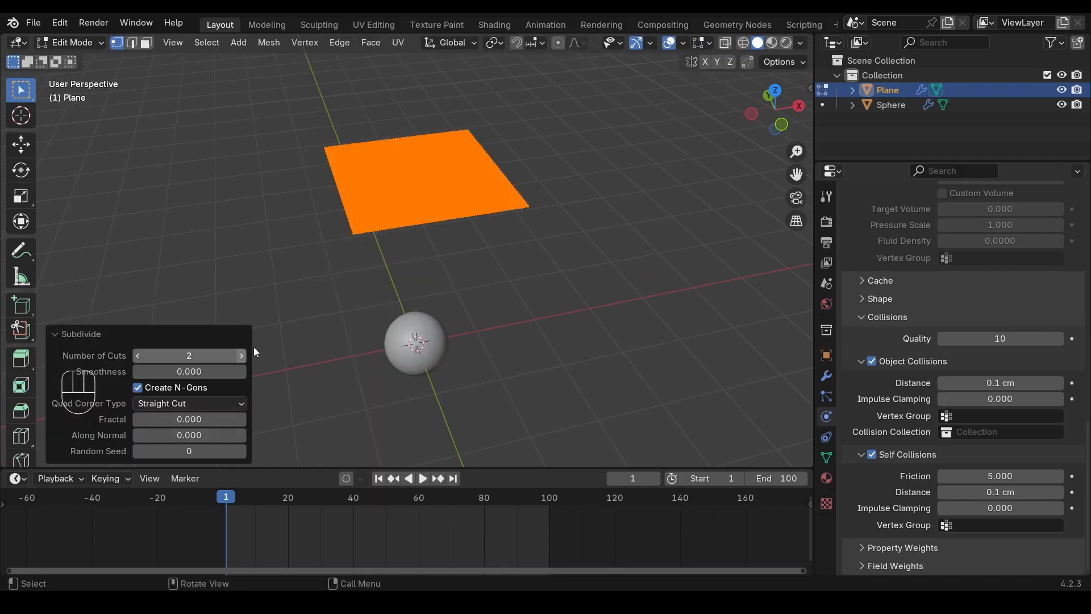
scroll(491, 215, "up", 6)
scroll(485, 174, "down", 2)
left_click_drag(479, 179, 443, 222, "alt+shift")
scroll(462, 281, "down", 4)
key("Tab")
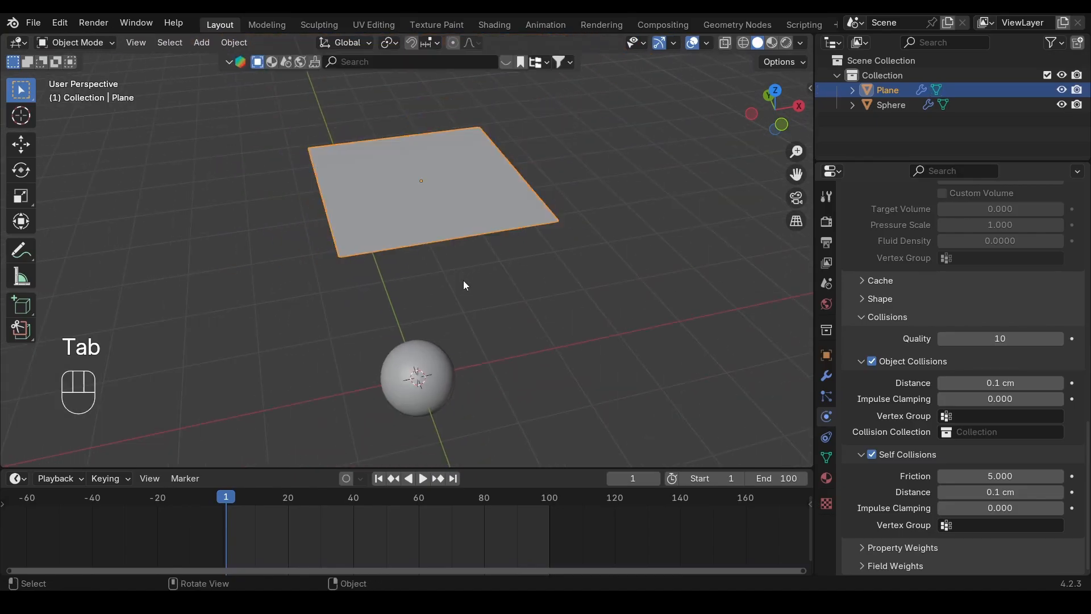
Step: Replay the cloth simulation and examine how the denser plane falls and drapes over the sphere
key("space")
key("space")
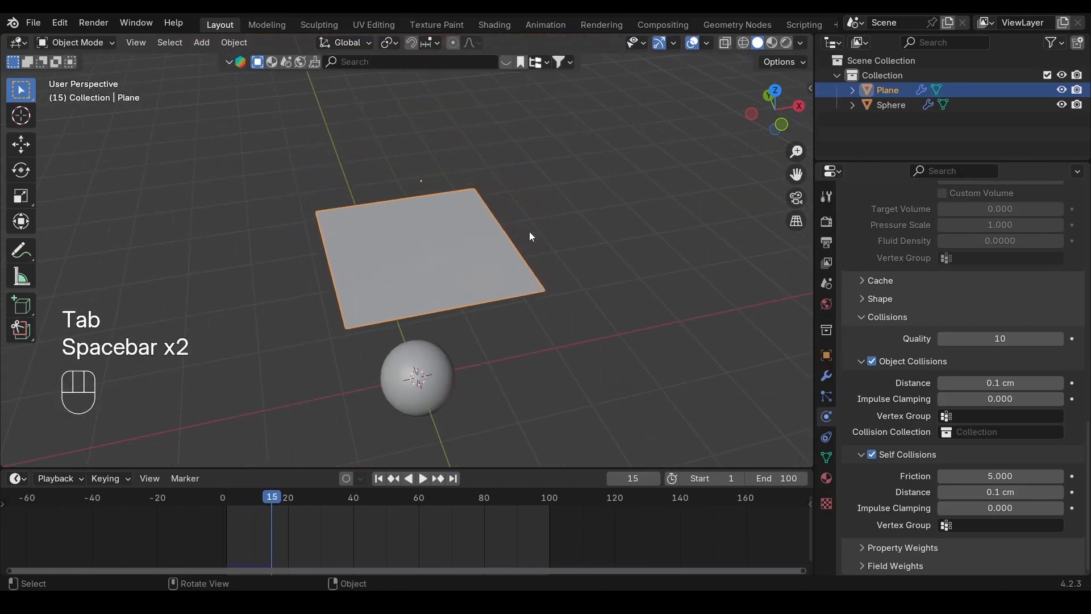
key("space")
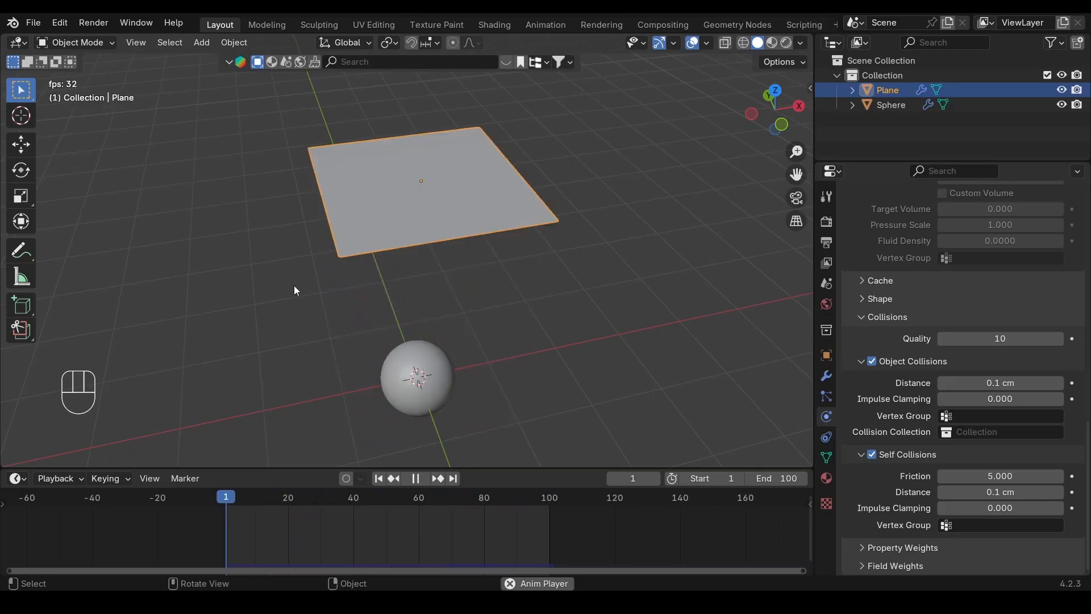
key("space")
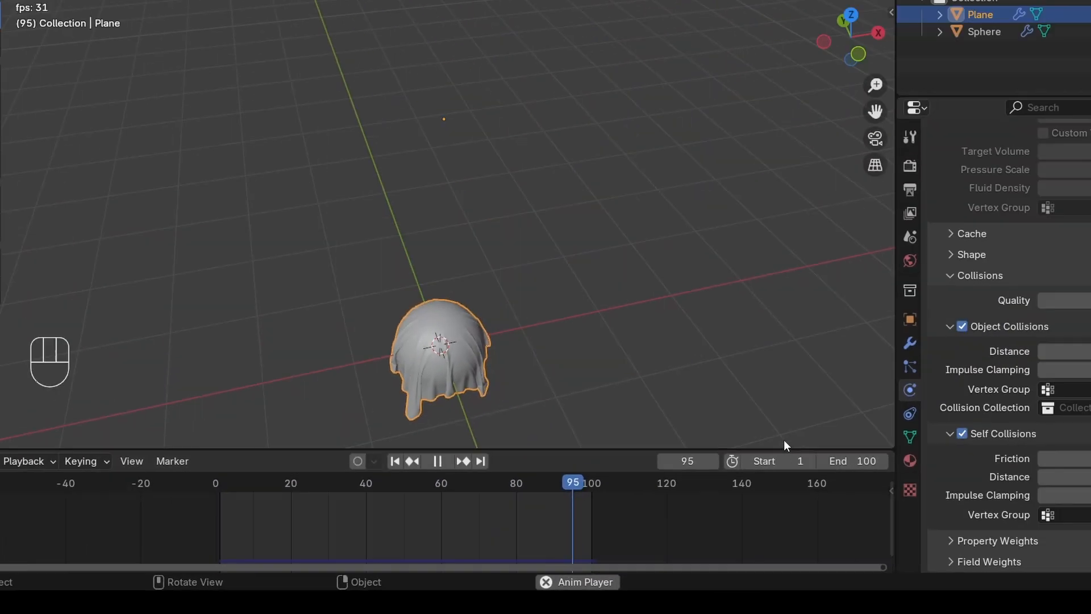
key("space")
Step: Try a collision quality of 9 for the cloth and replay the simulation
left_click(943, 343)
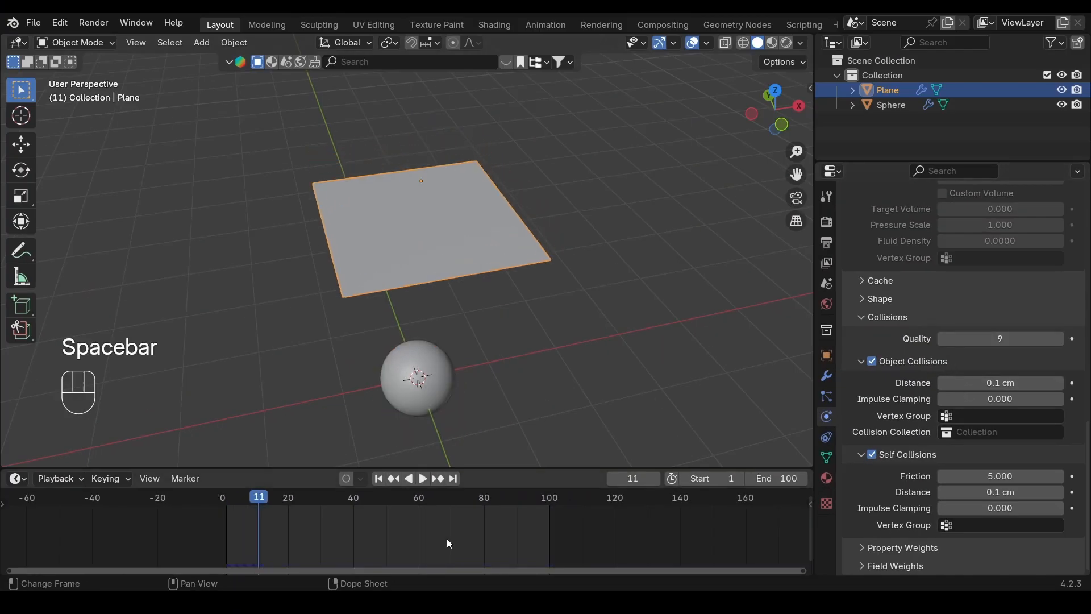
key("space")
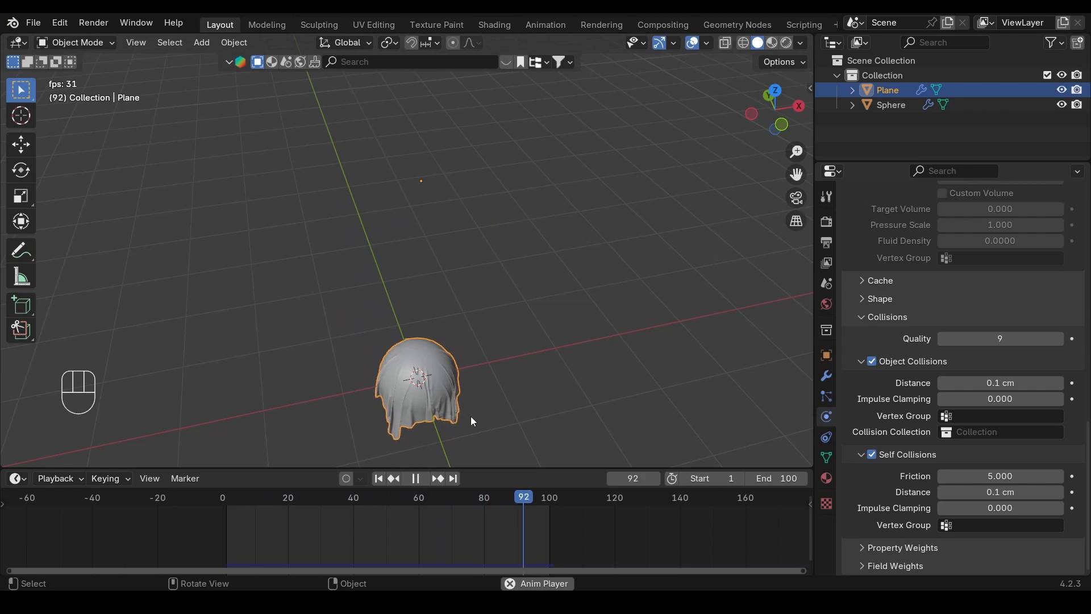
key("space")
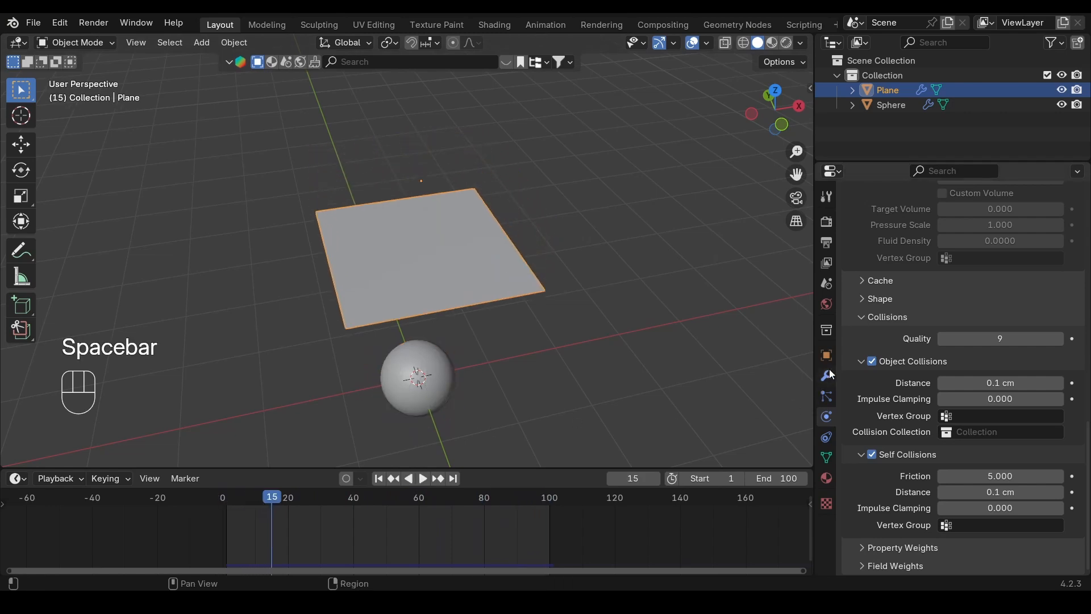
Step: Set the cloth cache's simulation end to frame 100 and bake the simulation
left_click(881, 280)
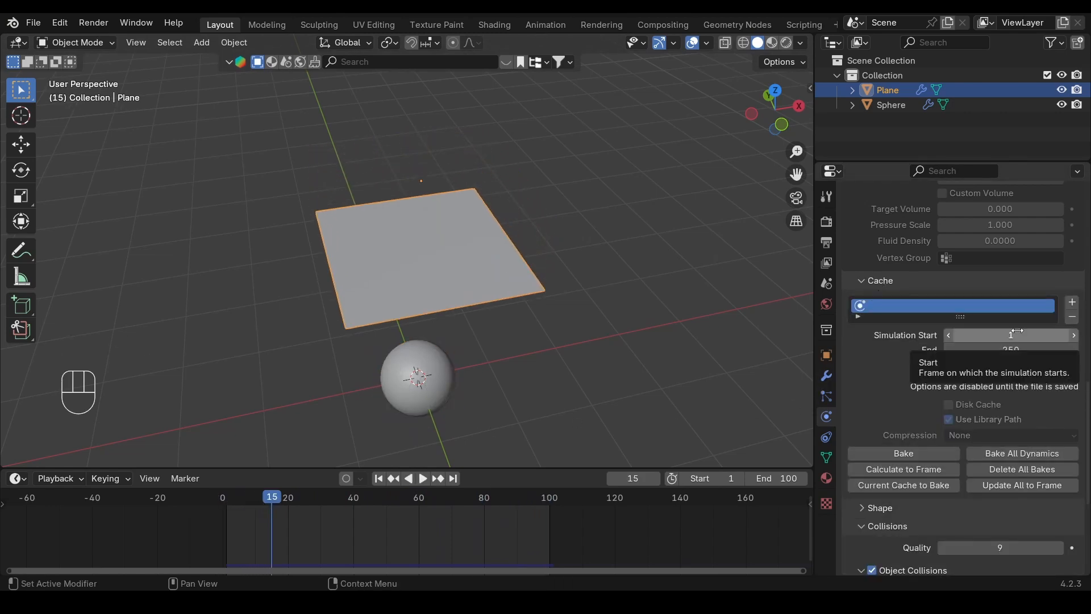
left_click(1027, 351)
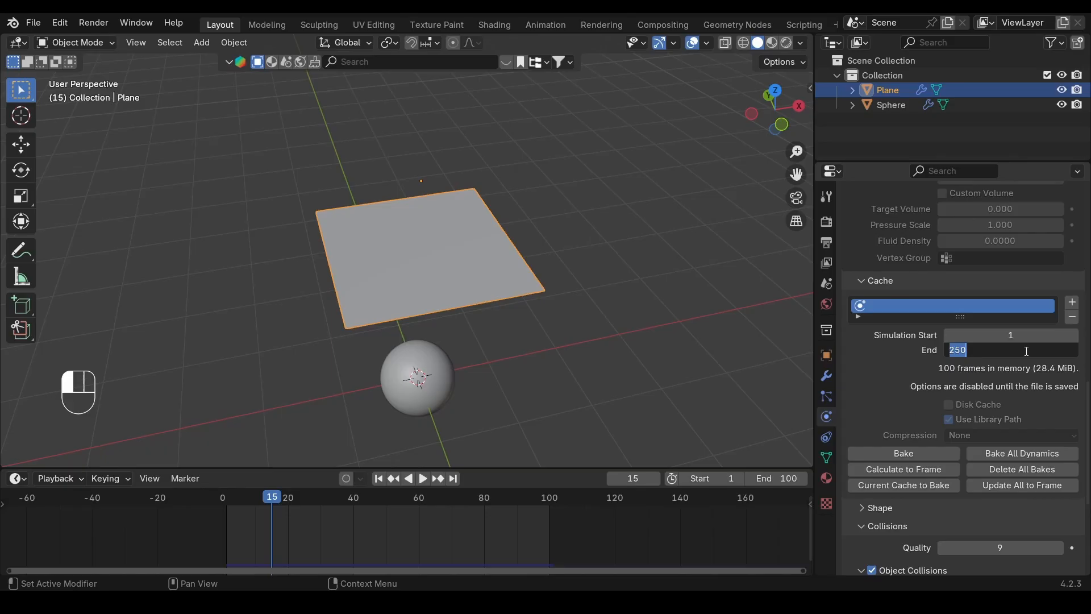
type("100")
key("Return")
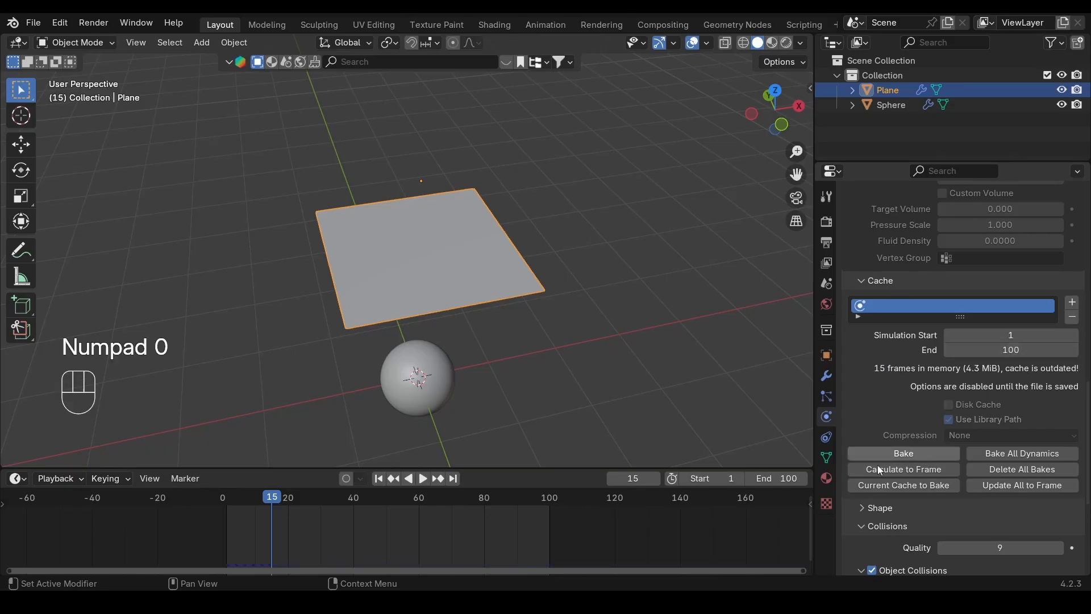
left_click(913, 456)
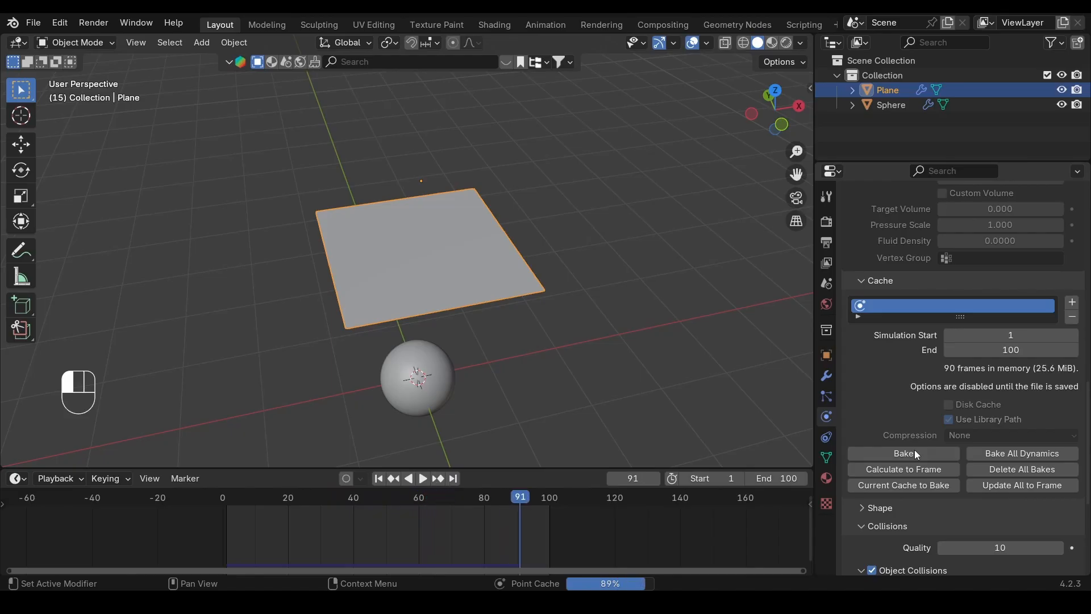
Step: Play the baked simulation from the first frame and inspect the cloth's folds around the sphere
left_click(380, 479)
key("space")
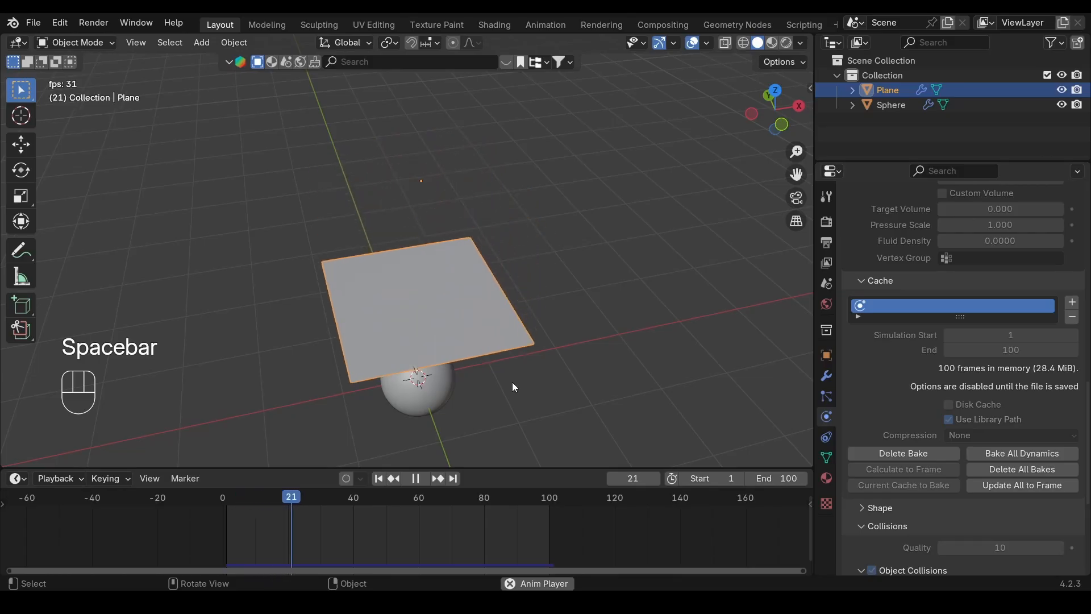
left_click_drag(465, 375, 459, 236, "alt+shift")
scroll(458, 236, "up", 4)
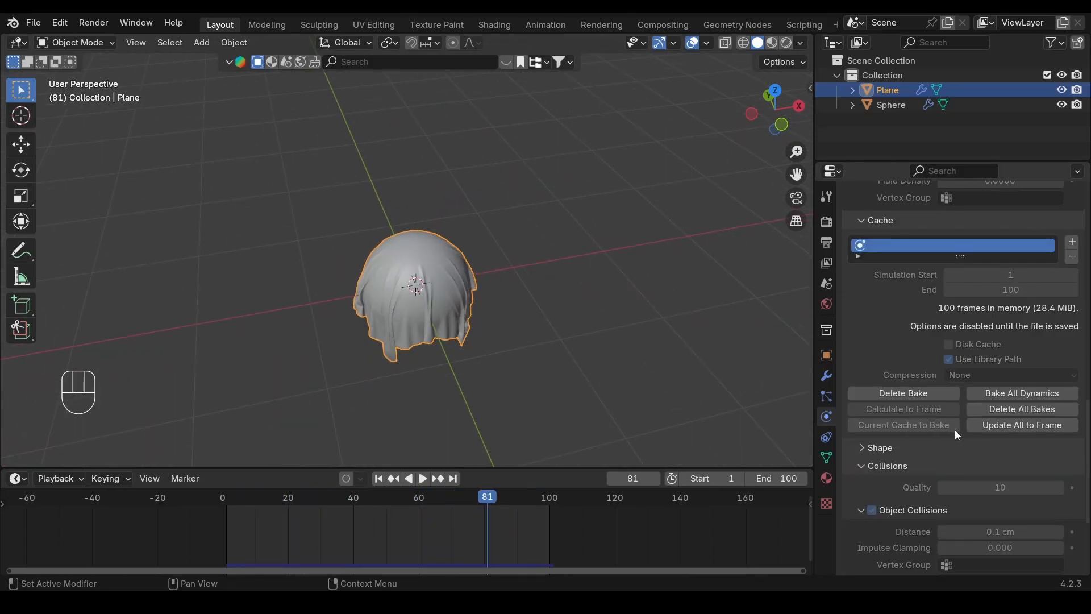
Step: Check whether the baked cloth's physical properties, stiffness, damping and collision settings can still be edited
scroll(961, 398, "up", 15)
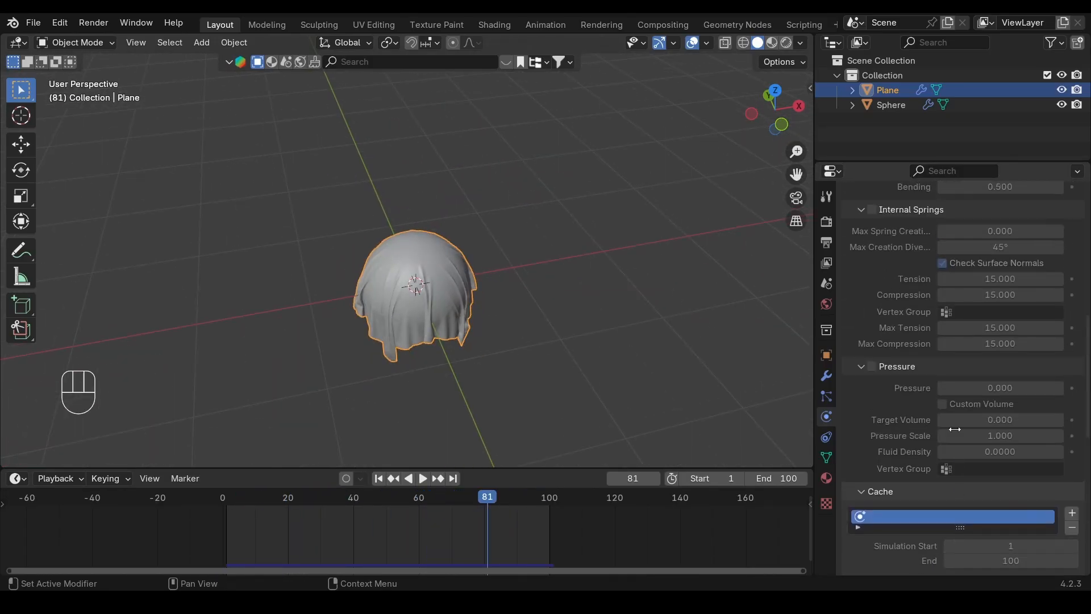
left_click(984, 306)
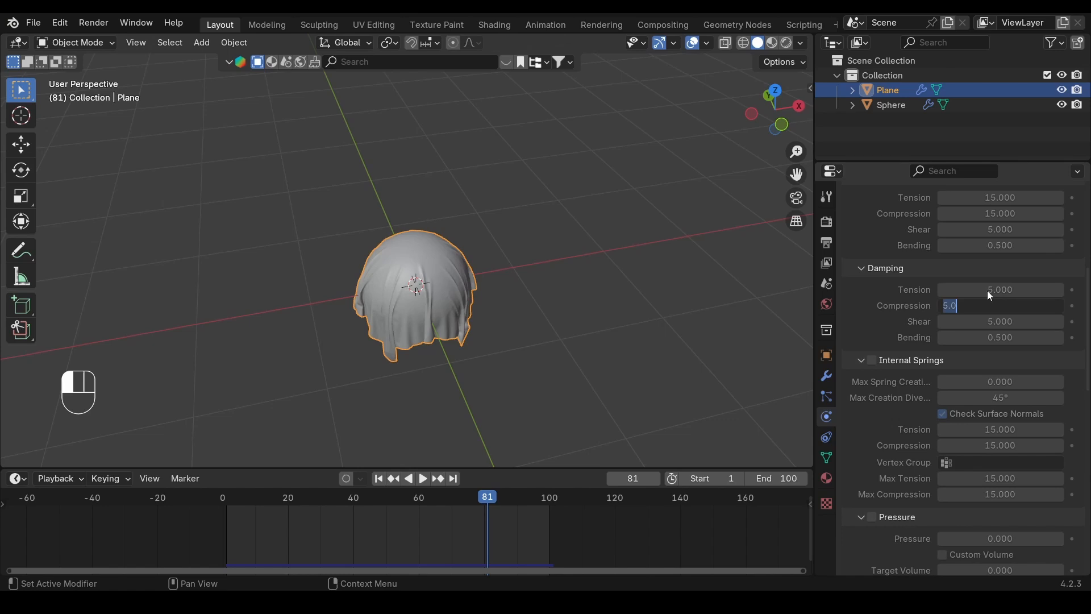
left_click(882, 300)
scroll(900, 306, "up", 10)
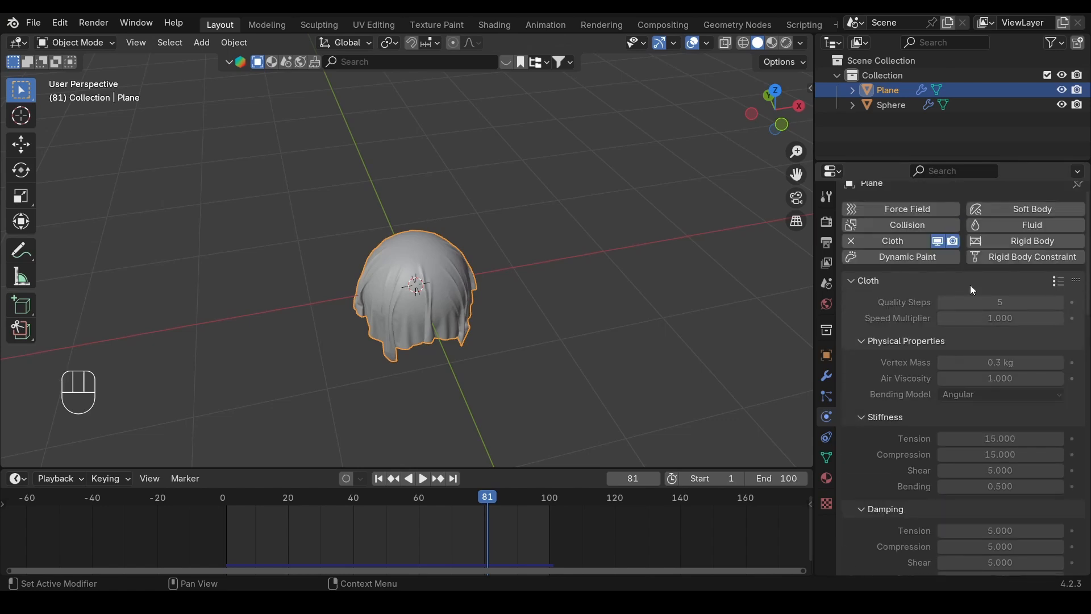
scroll(949, 328, "down", 20)
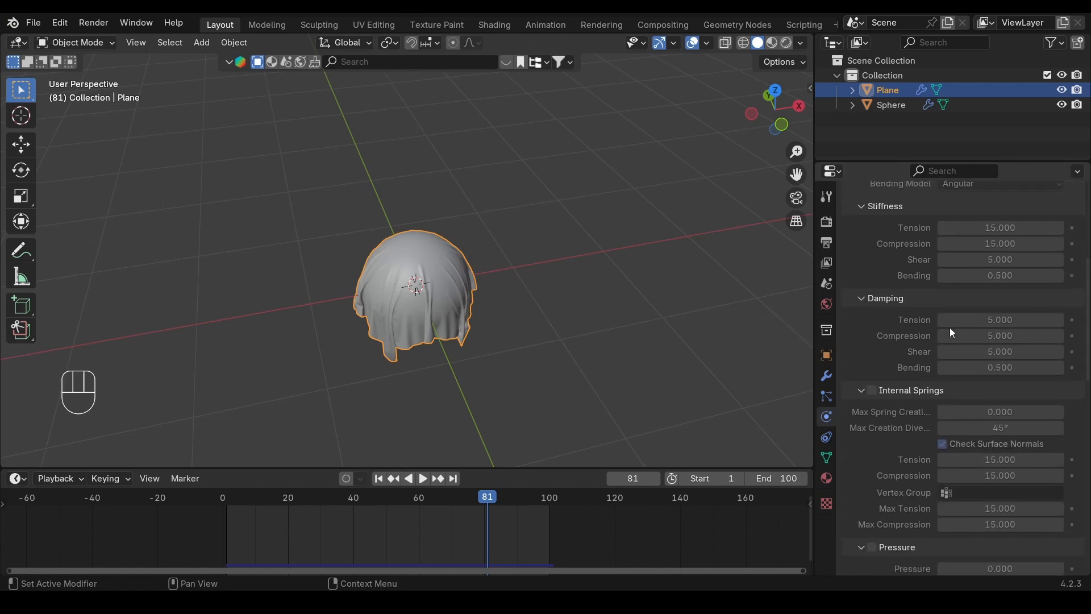
scroll(910, 489, "down", 4)
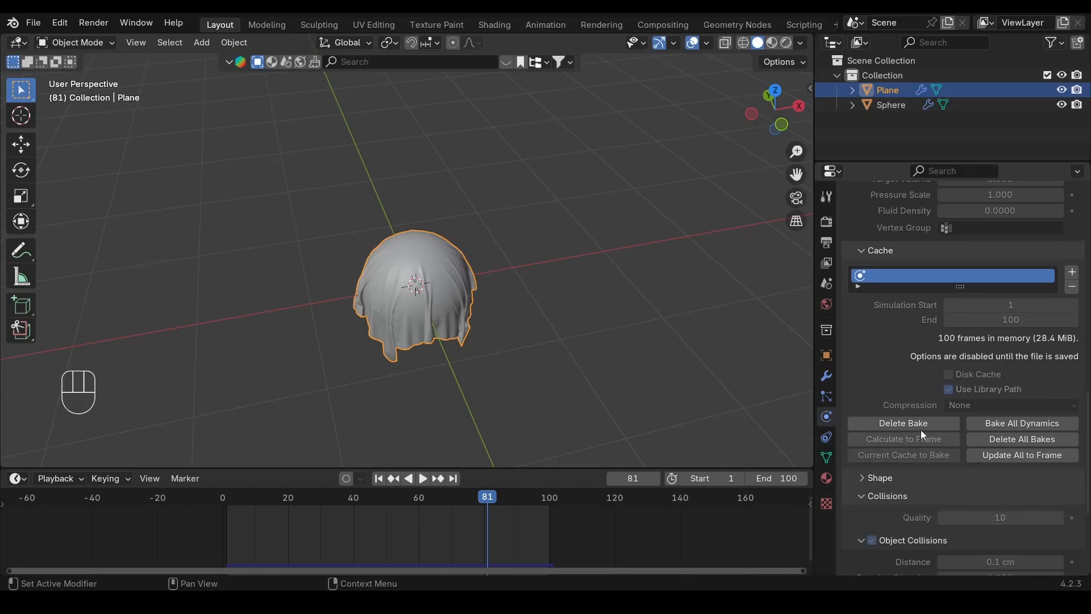
key("ctrl+z")
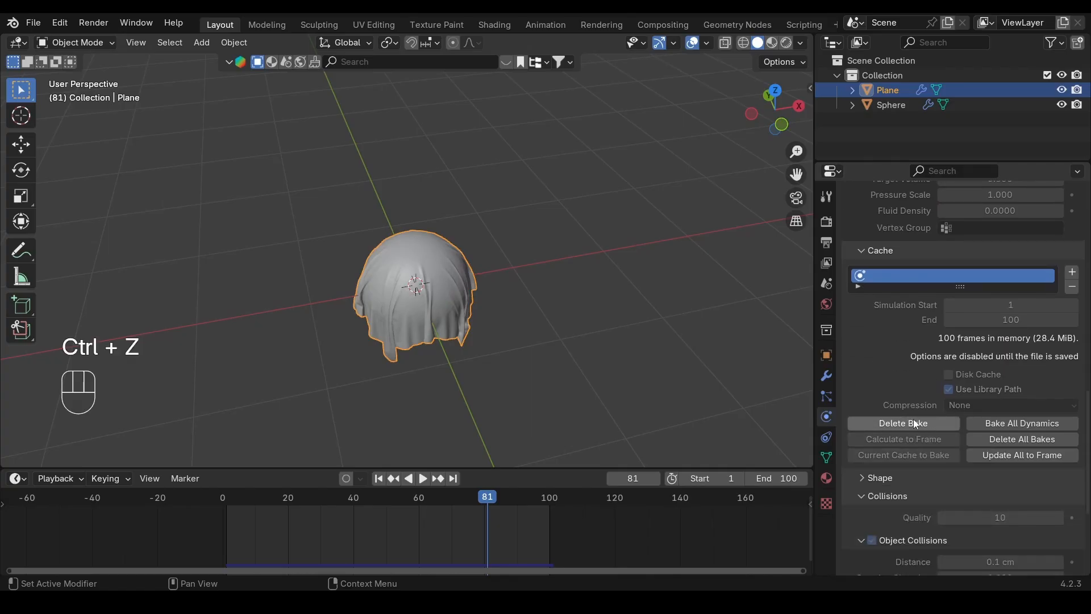
Step: Delete the cloth bake to unlock its settings and return to the first frame
left_click(912, 423)
scroll(913, 422, "up", 20)
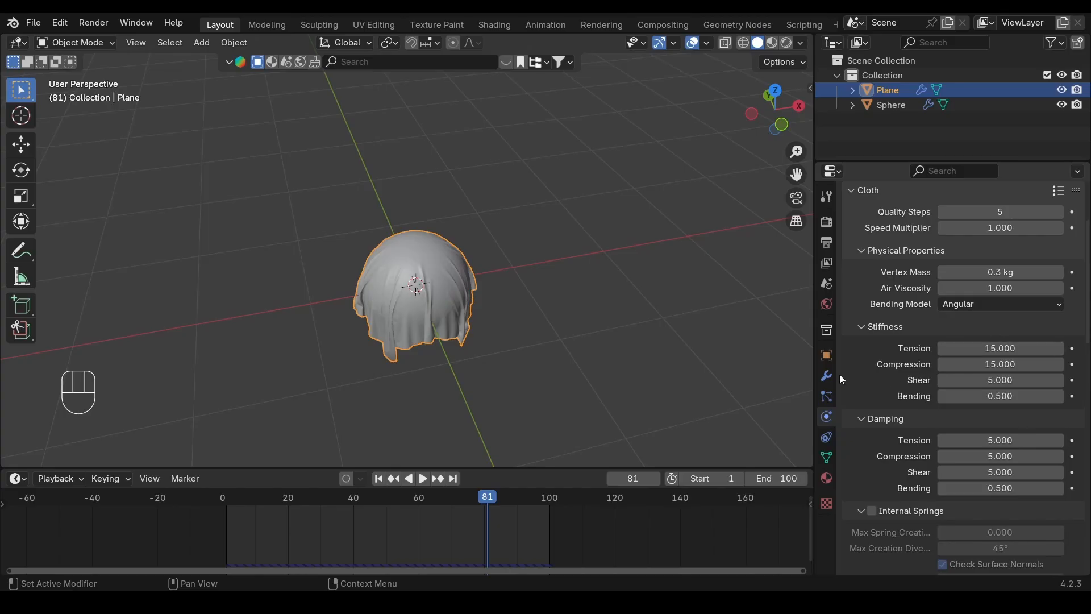
key("shift+Left")
key("KP_1")
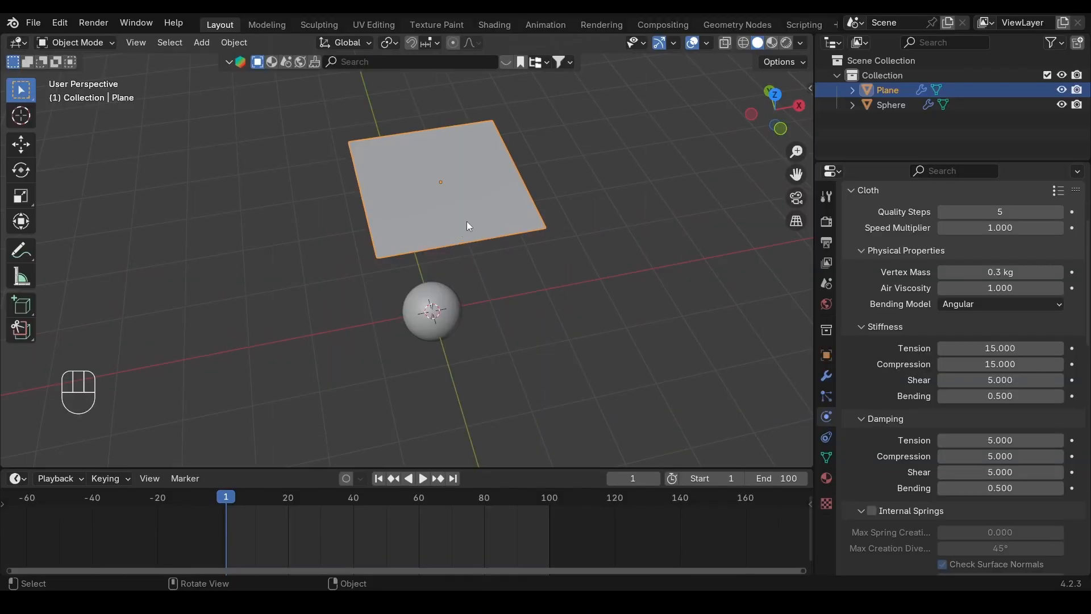
Step: Select the two corner vertices of the plane's far edge in Edit Mode and add a new vertex group to the mesh
key("Tab")
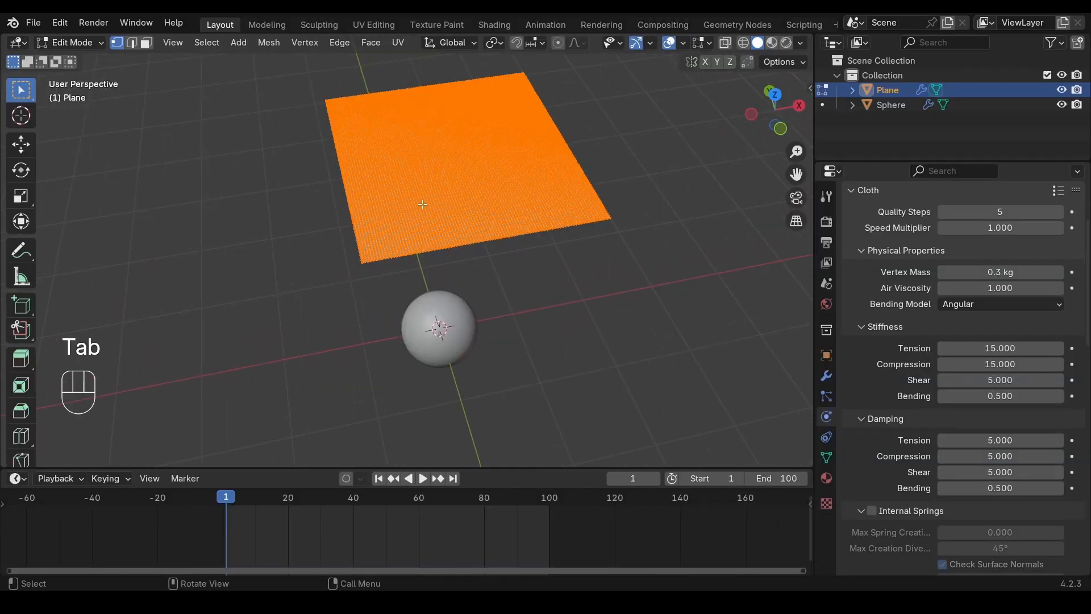
scroll(476, 216, "up", 2)
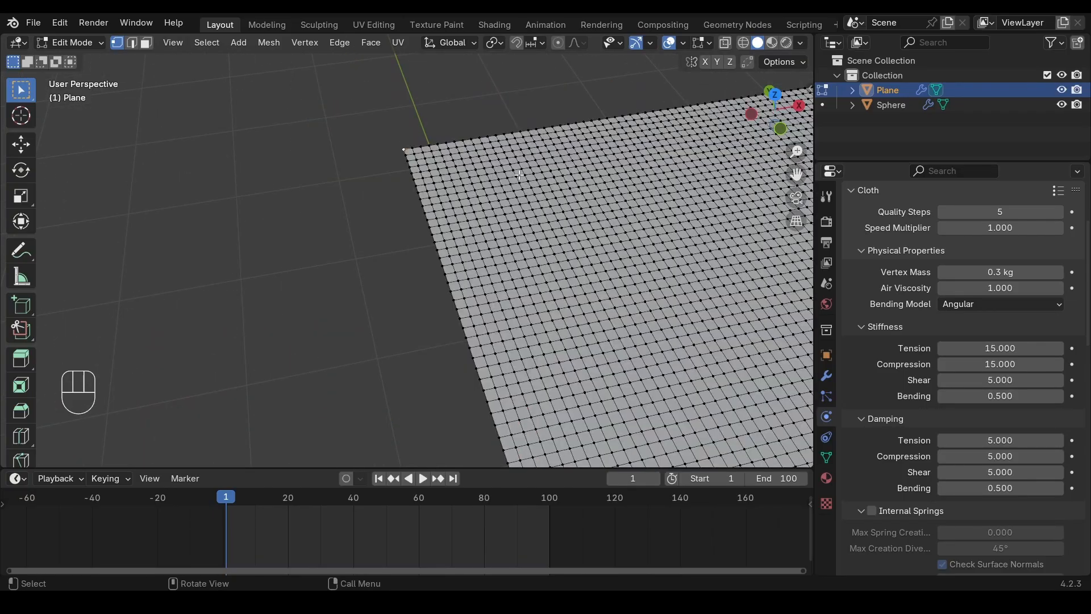
scroll(304, 207, "down", 6)
left_click_drag(655, 212, 546, 239, "alt+shift")
scroll(556, 224, "up", 7)
scroll(654, 199, "down", 5)
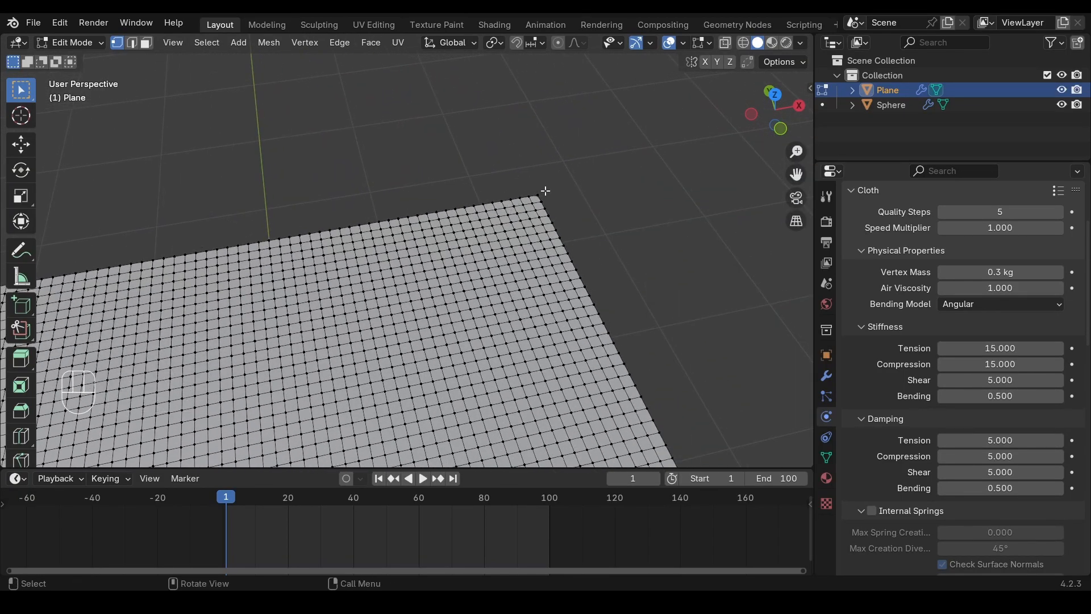
scroll(576, 227, "down", 3)
left_click_drag(577, 227, 632, 200, "alt+shift")
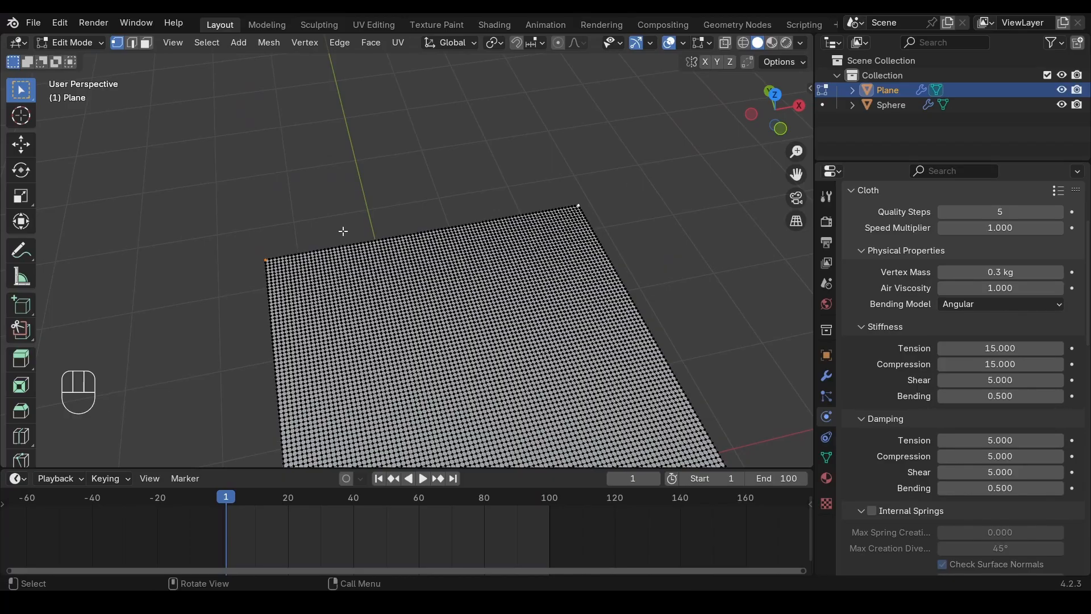
left_click(827, 459)
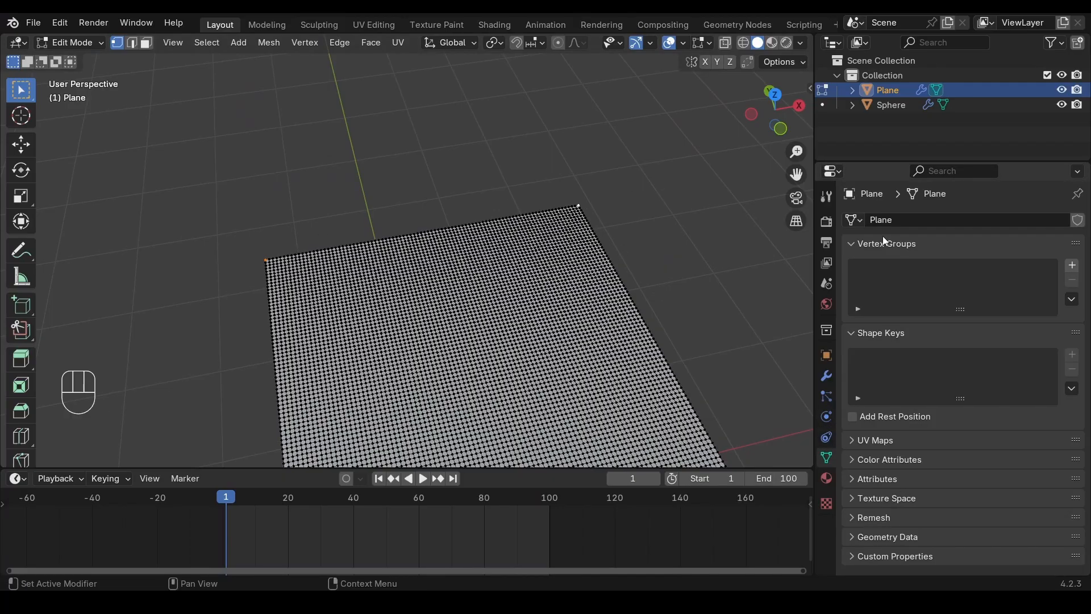
left_click(1072, 266)
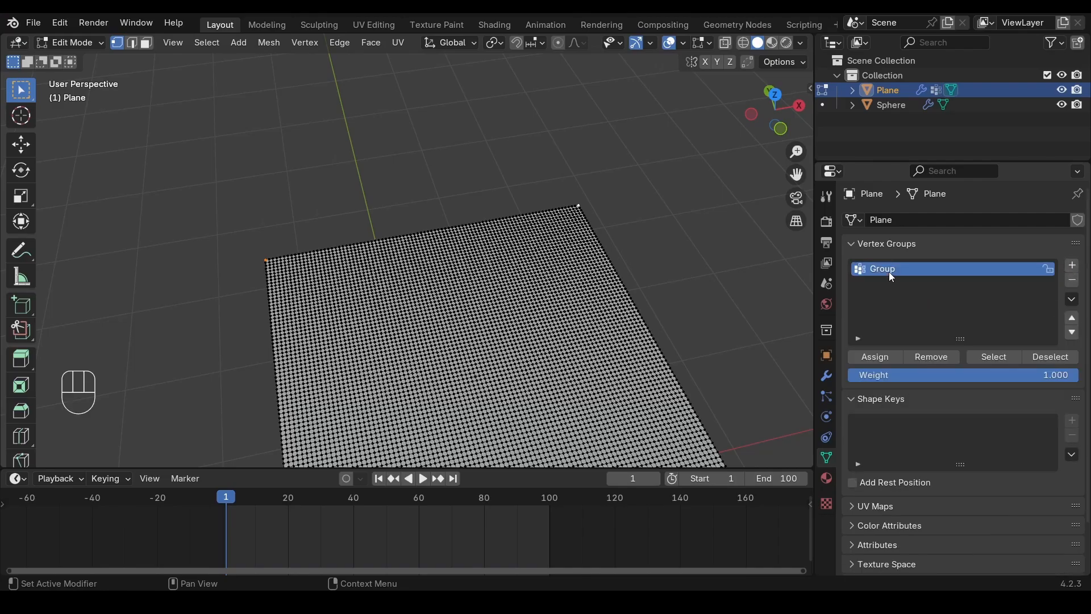
Step: Rename the vertex group to Pin, select its corner vertices to check the group and return to Object Mode
type("Pin")
key("Return")
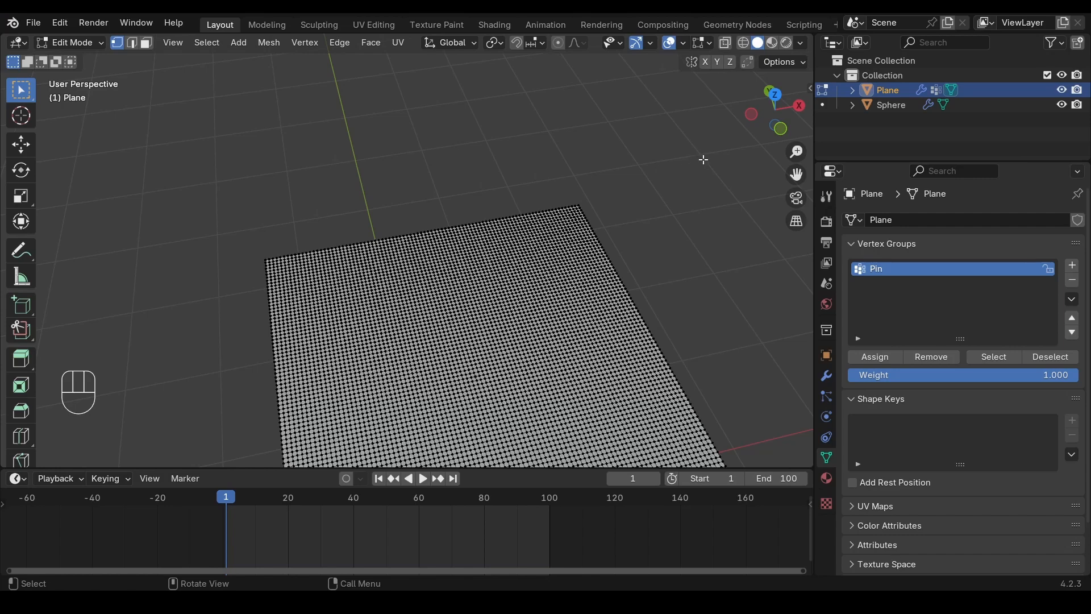
left_click(996, 358)
key("Tab")
Step: Set the Pin Group in the plane's cloth shape settings to Pin and play the simulation with the pinned corners
left_click(827, 418)
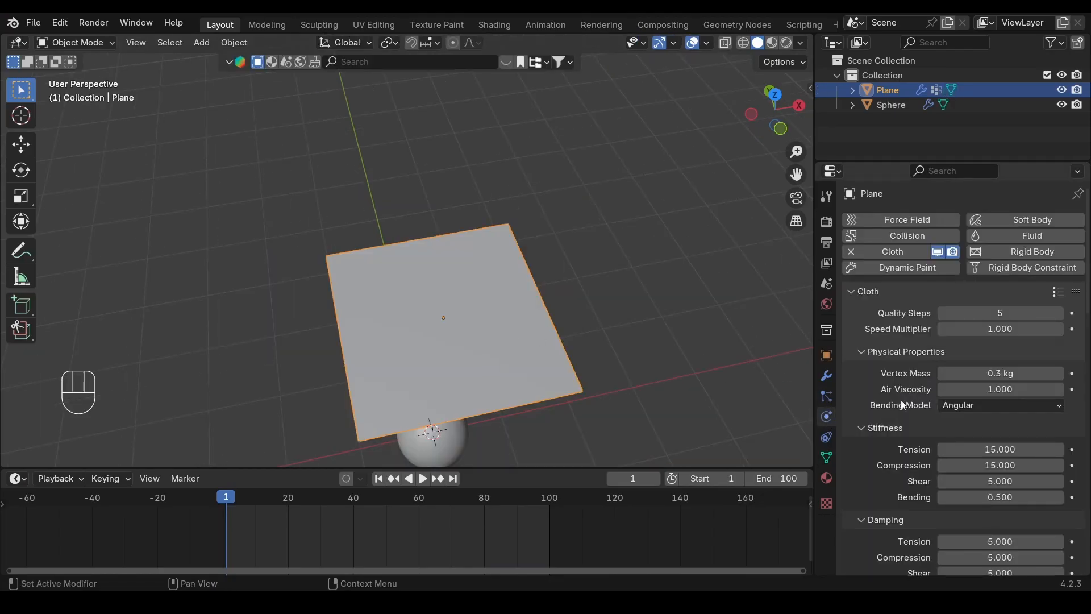
scroll(925, 391, "down", 10)
scroll(925, 391, "down", 10)
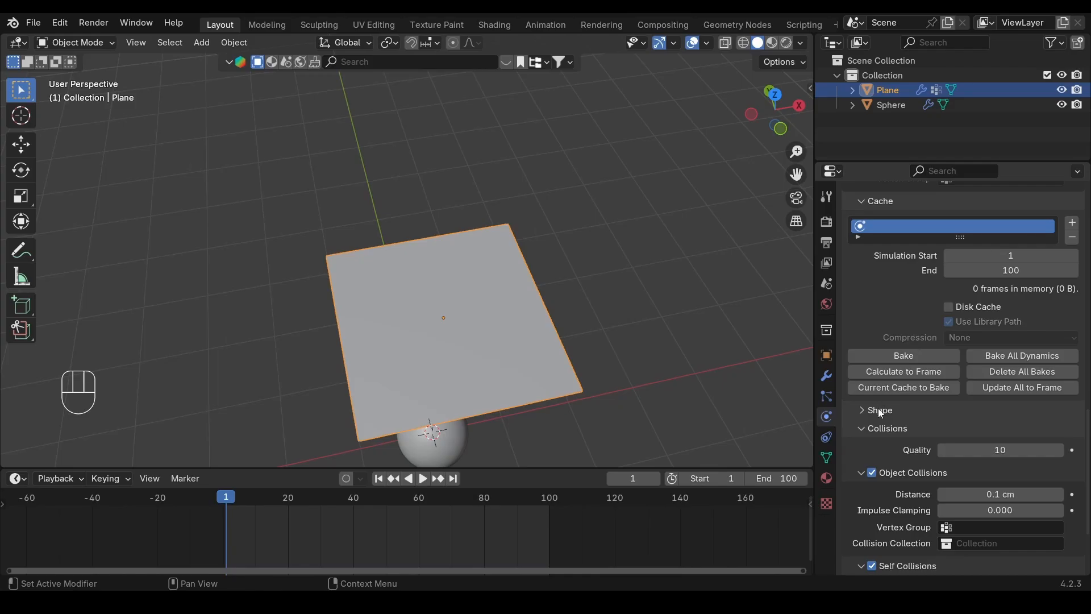
left_click(880, 410)
scroll(886, 340, "down", 5)
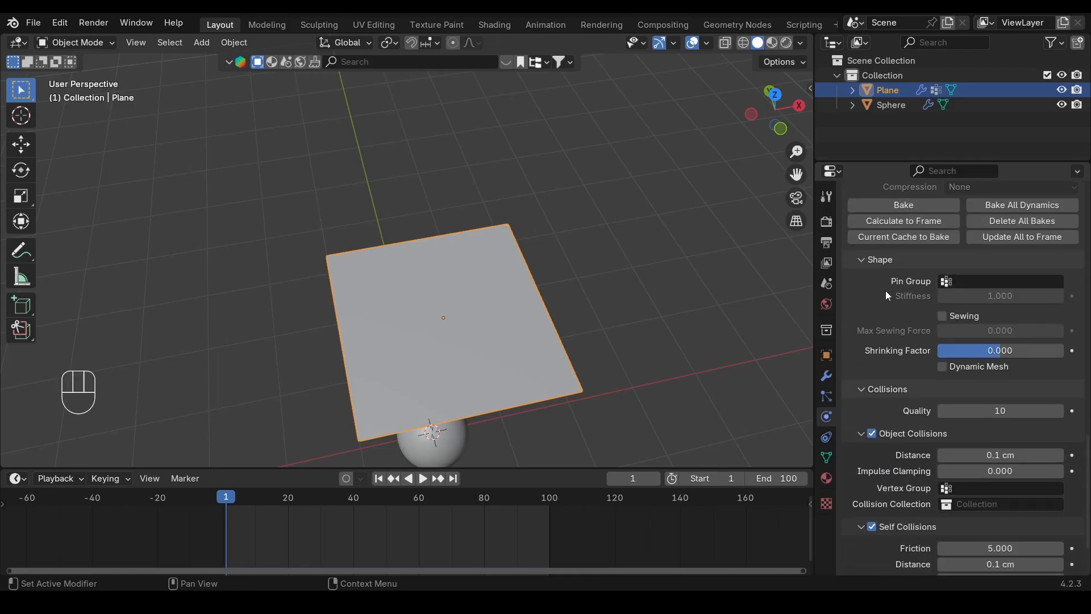
left_click(979, 282)
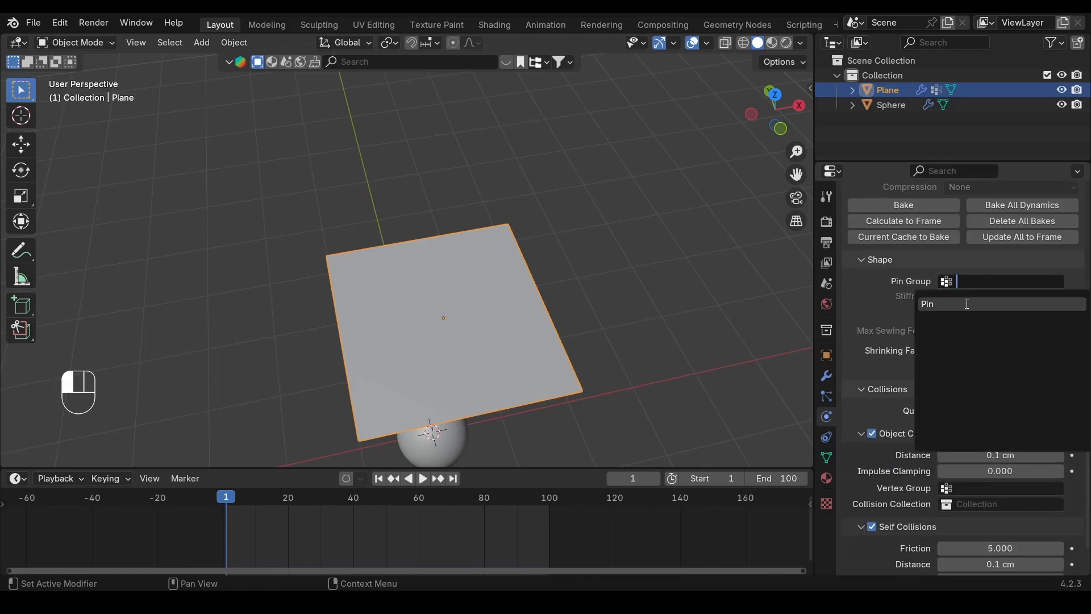
left_click(967, 304)
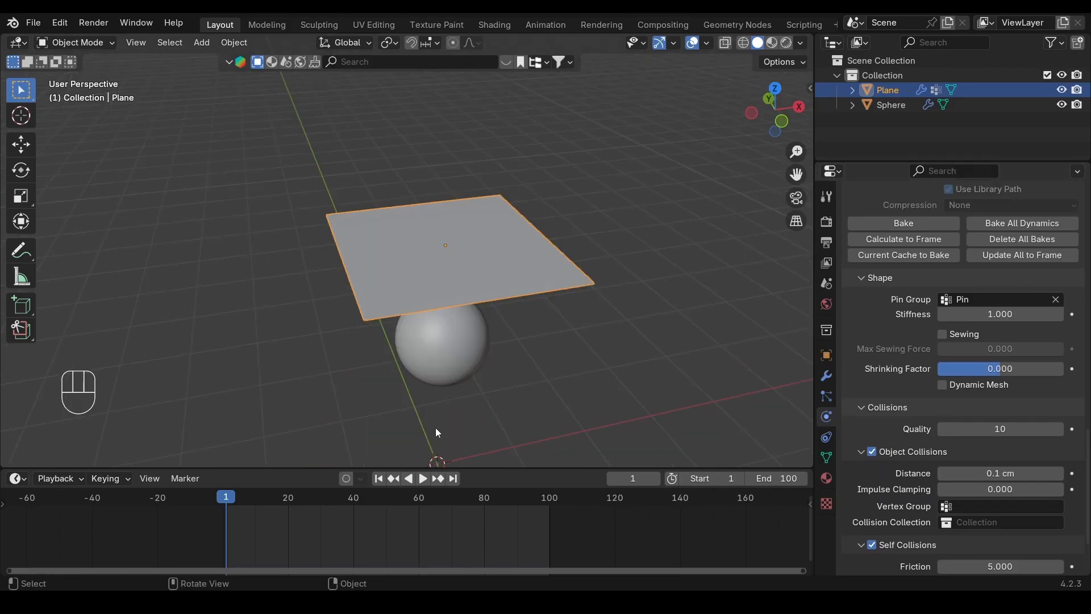
key("ctrl+s")
left_click(423, 479)
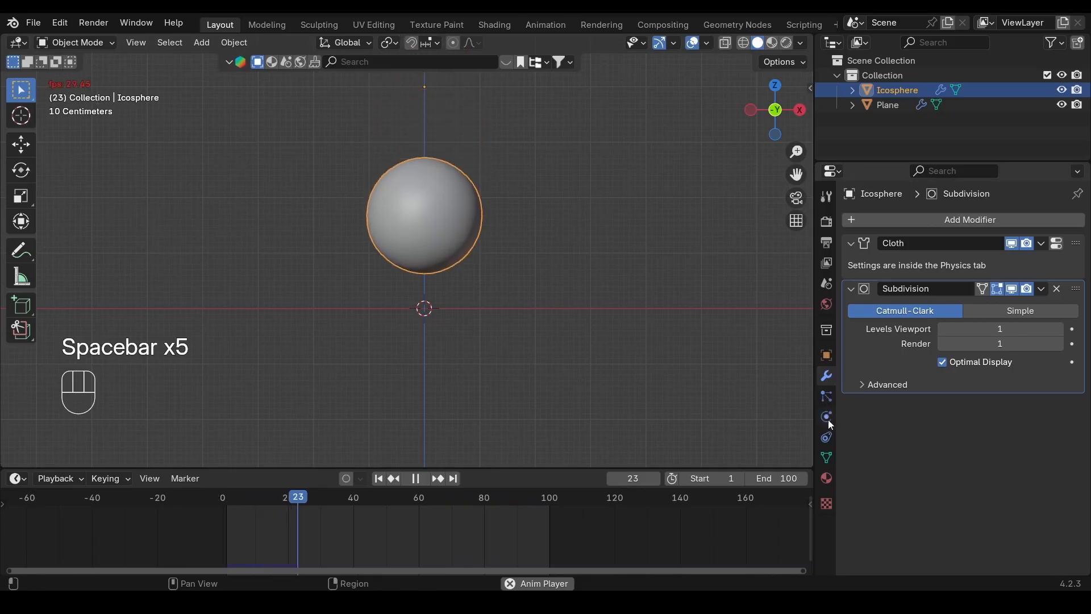
Step: Add cloth physics to the icosphere above the plane
left_click(828, 420)
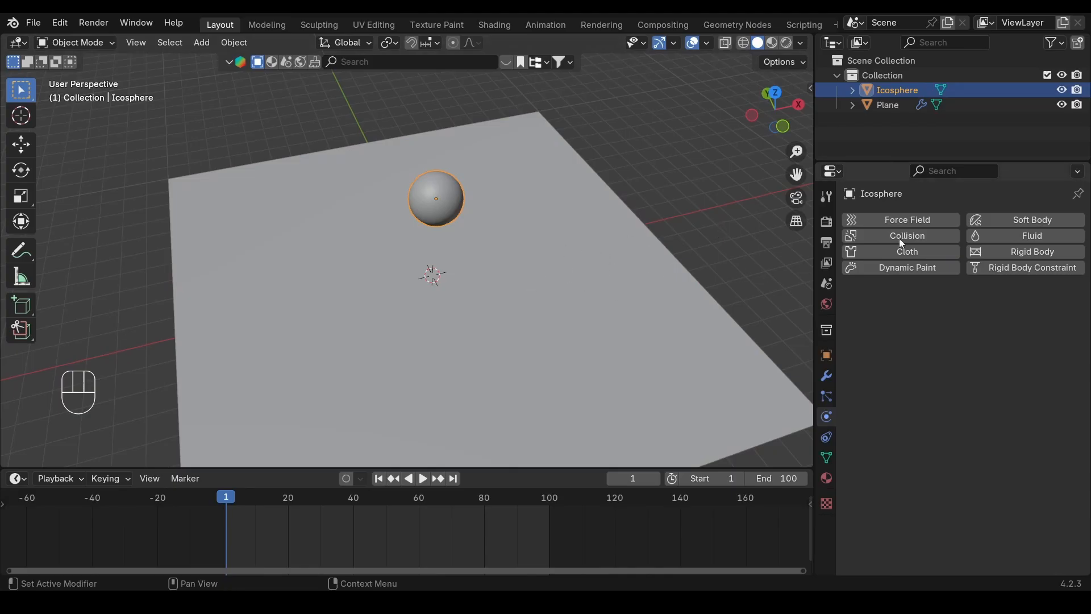
left_click(666, 305)
left_click(449, 208)
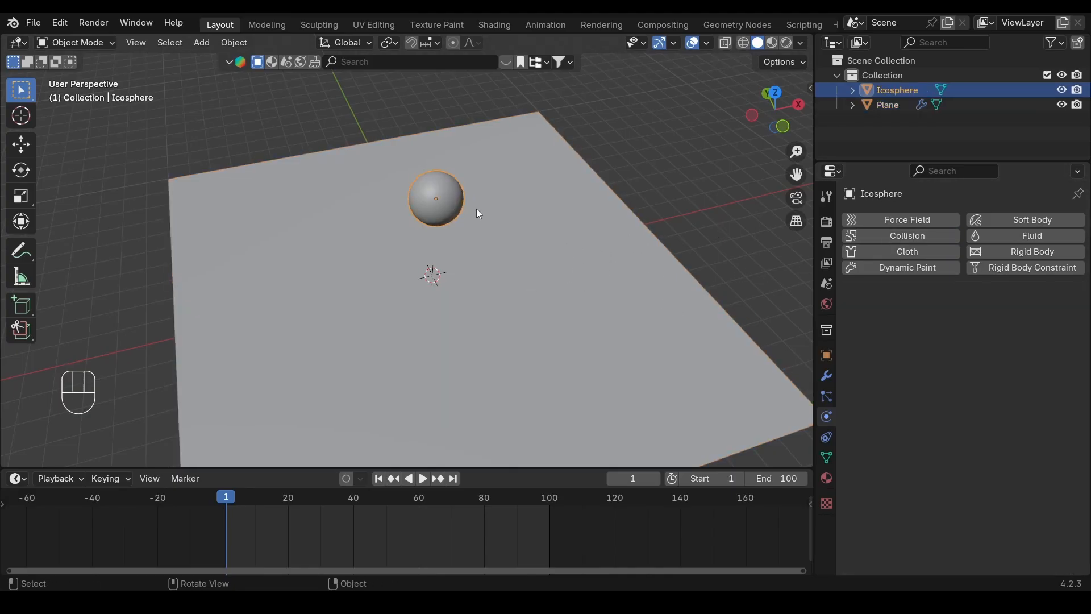
left_click(907, 252)
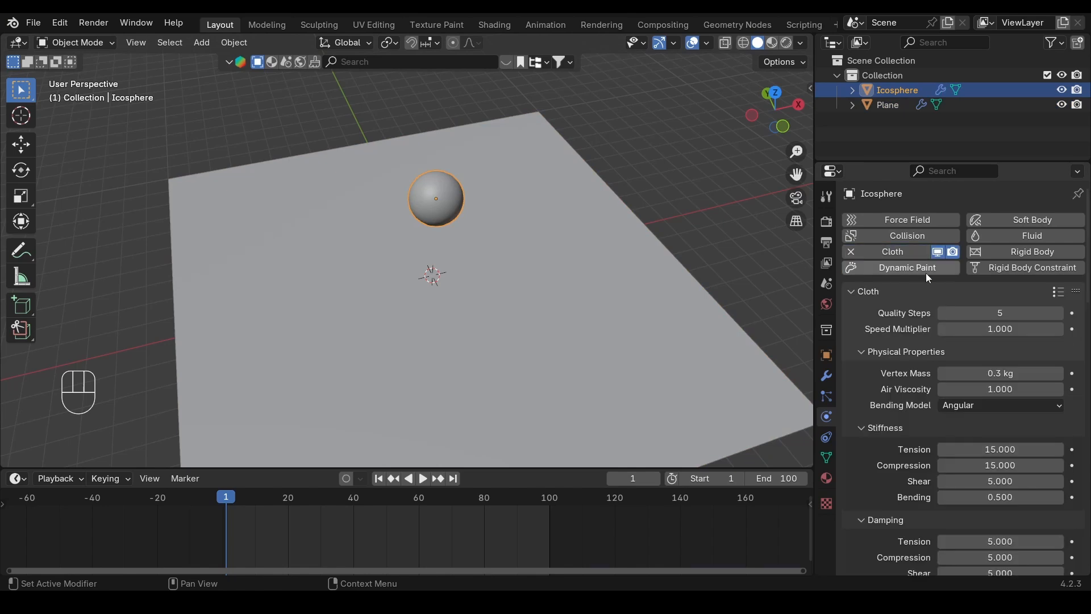
Step: Play the icosphere's cloth simulation in front view, without pressure, to examine how it lands on the plane
scroll(909, 341, "down", 4)
scroll(900, 377, "down", 10)
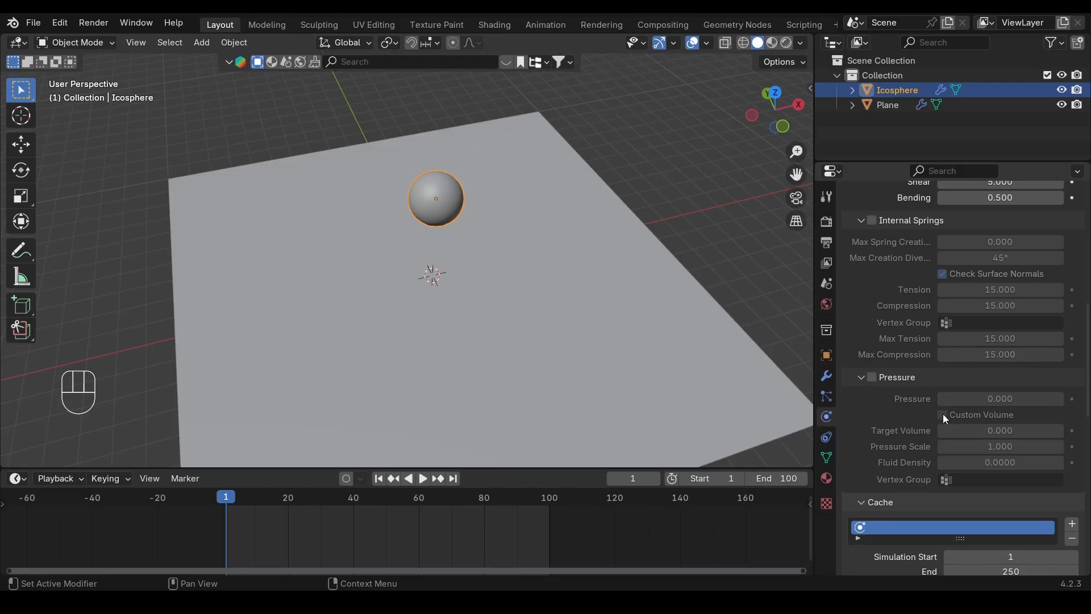
key("space")
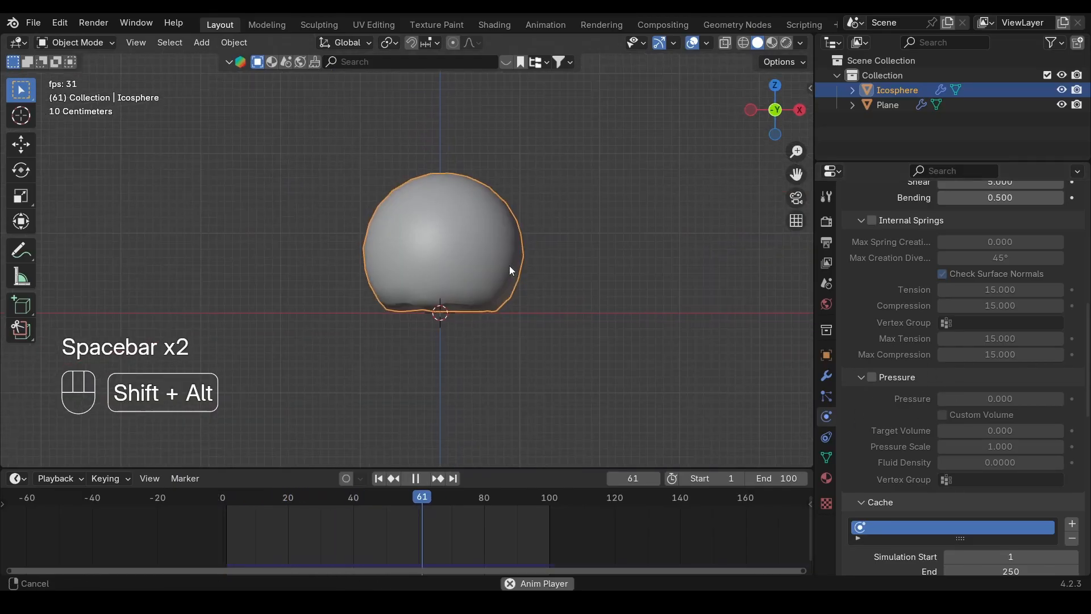
middle_click_drag(509, 265, 508, 261, "alt+shift")
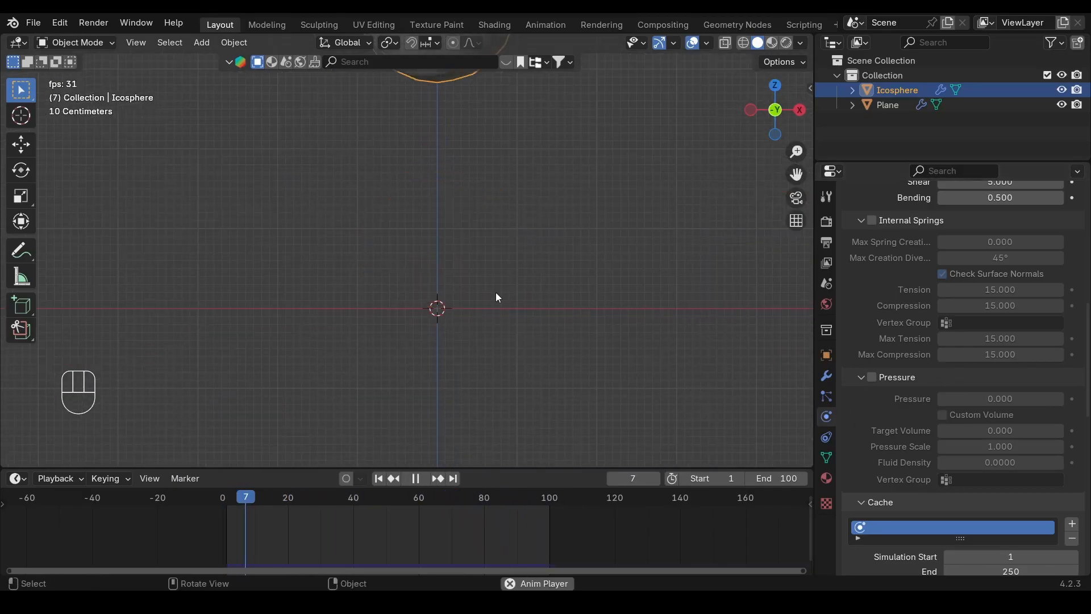
key("space")
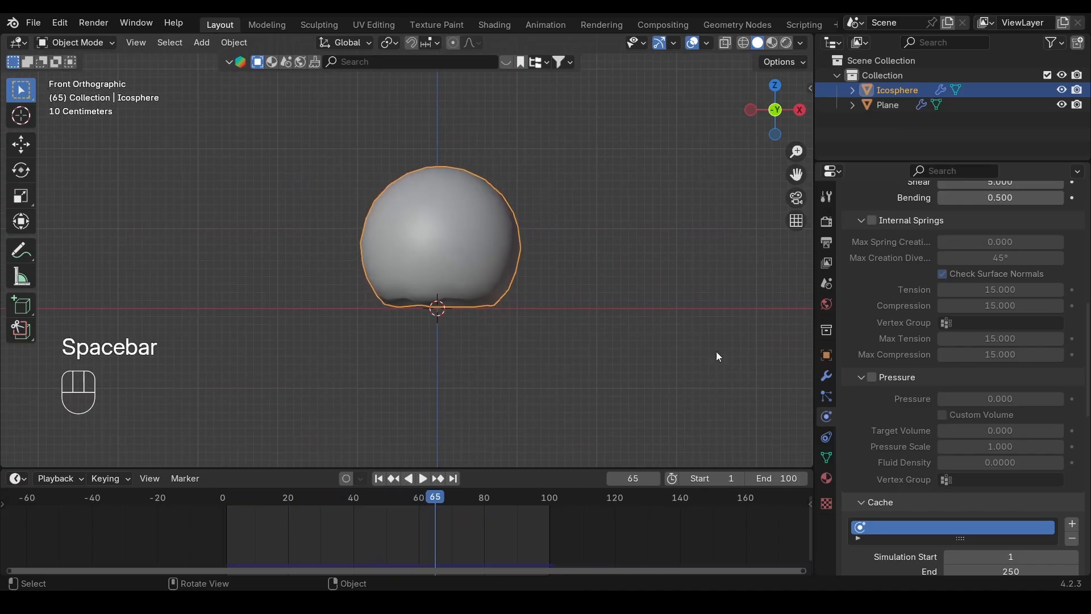
Step: Enable Pressure on the icosphere's cloth with a value of 5 and replay the simulation from the first frame
left_click(873, 378)
left_click(1012, 400)
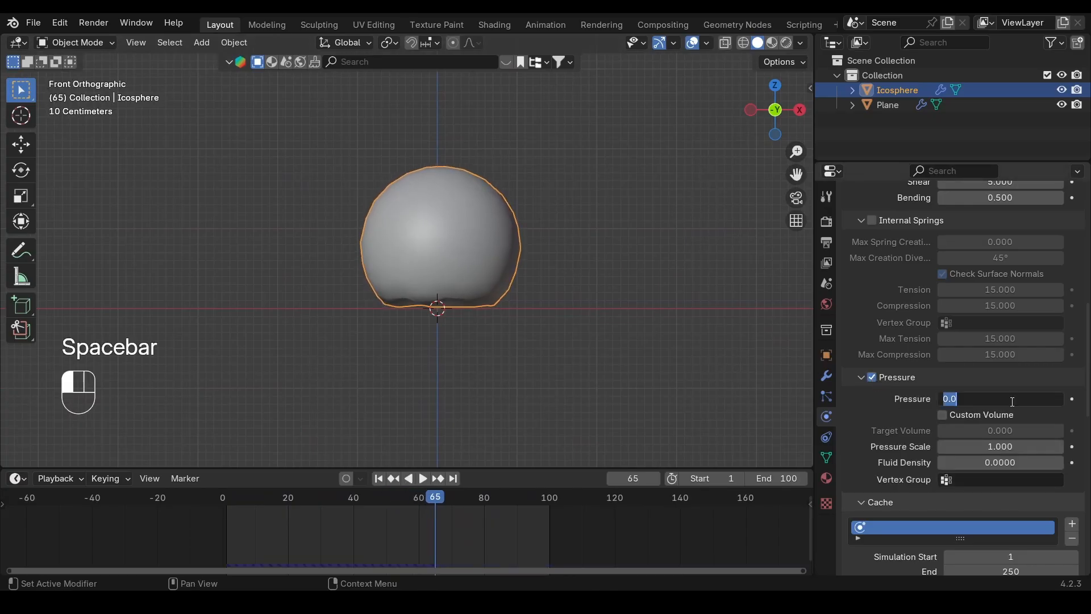
type("5")
key("Return")
key("shift+Left")
key("space")
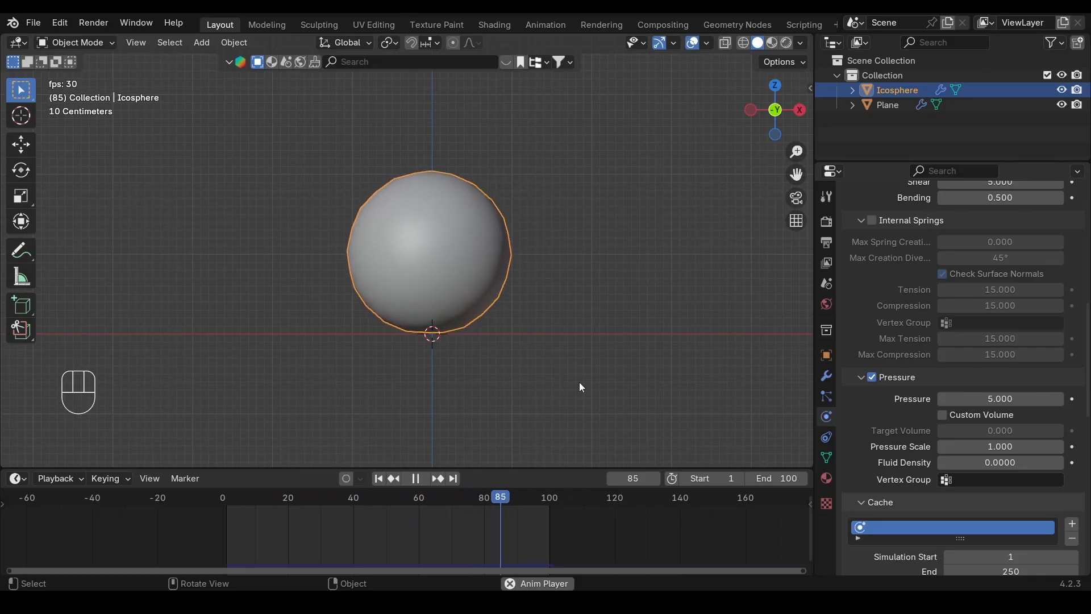
key("space")
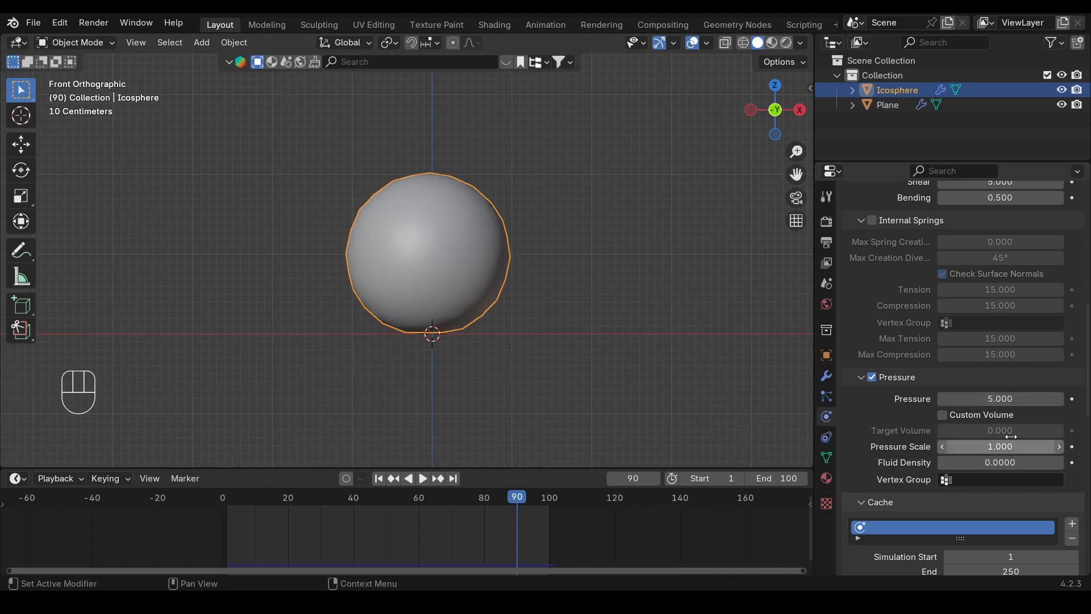
Step: Try a cloth Pressure of 100 on the icosphere and play the simulation
left_click(1007, 403)
type("100")
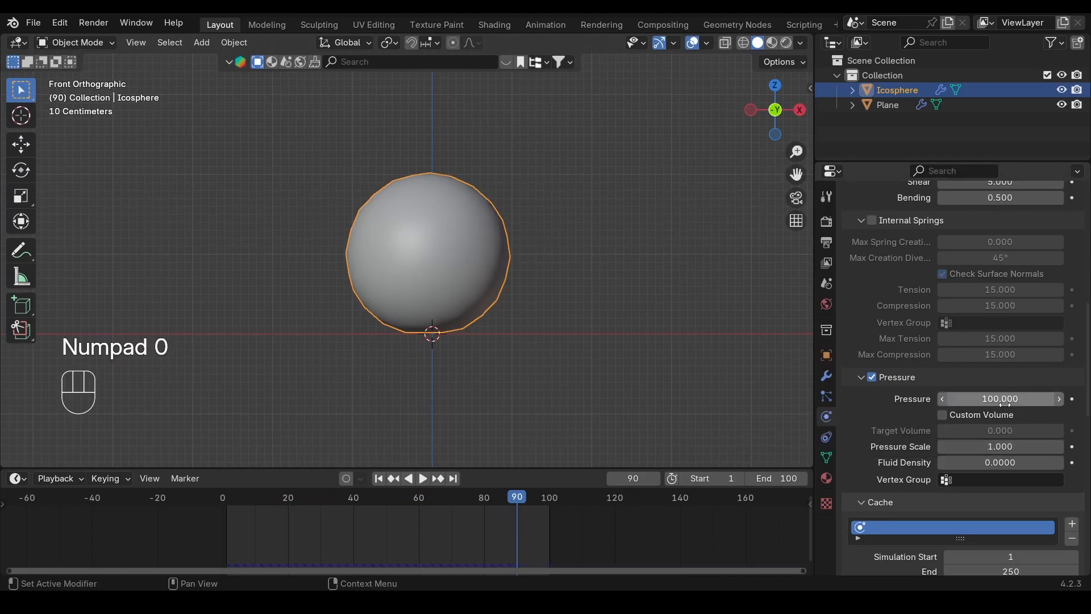
key("space")
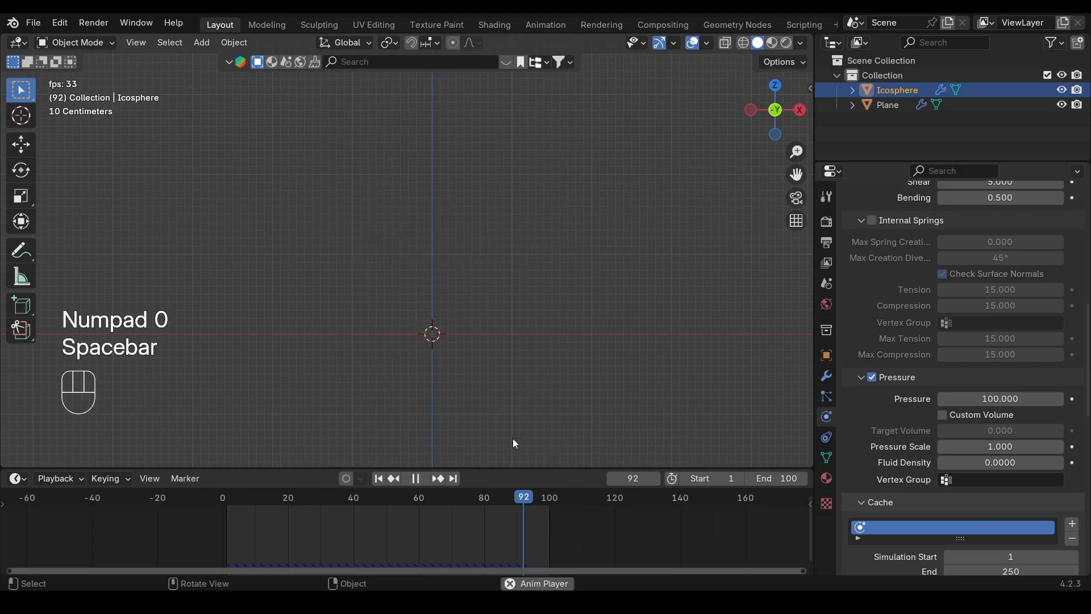
key("space")
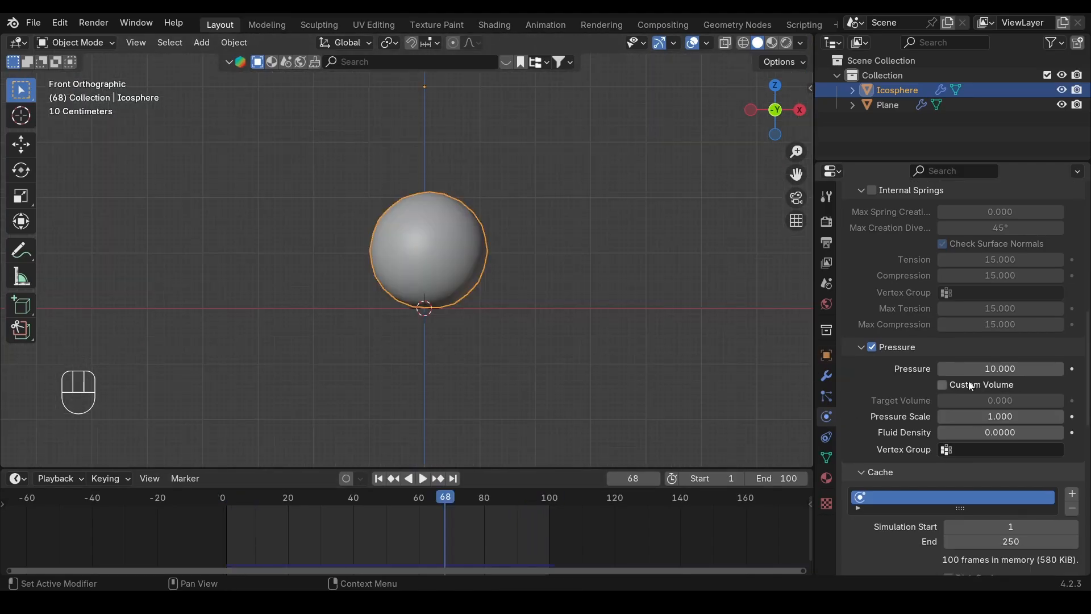
Step: Load the Rubber cloth preset for the icosphere
scroll(969, 387, "up", 15)
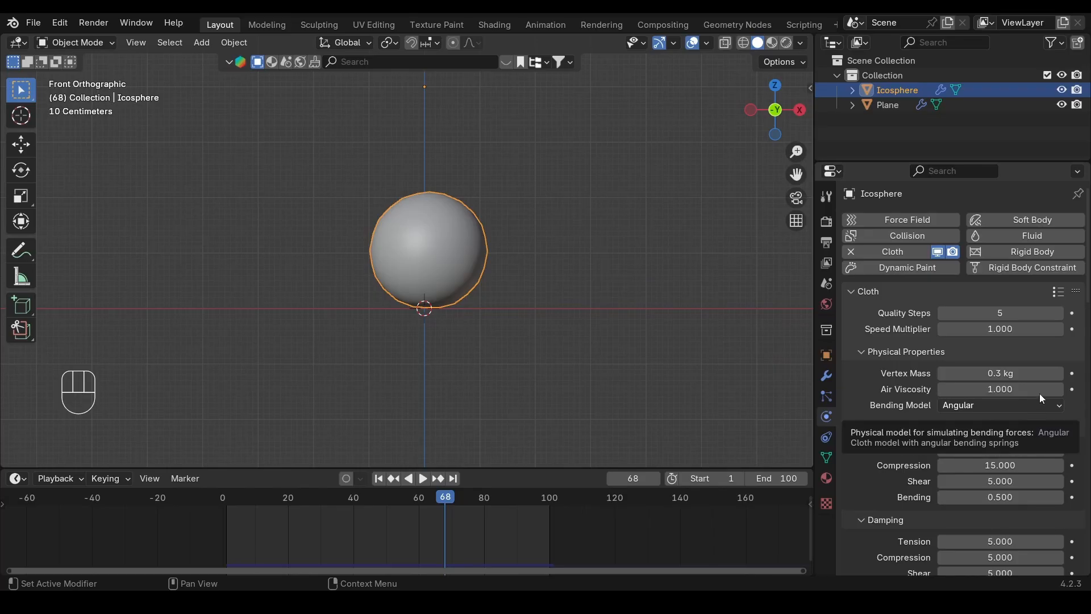
left_click(1058, 292)
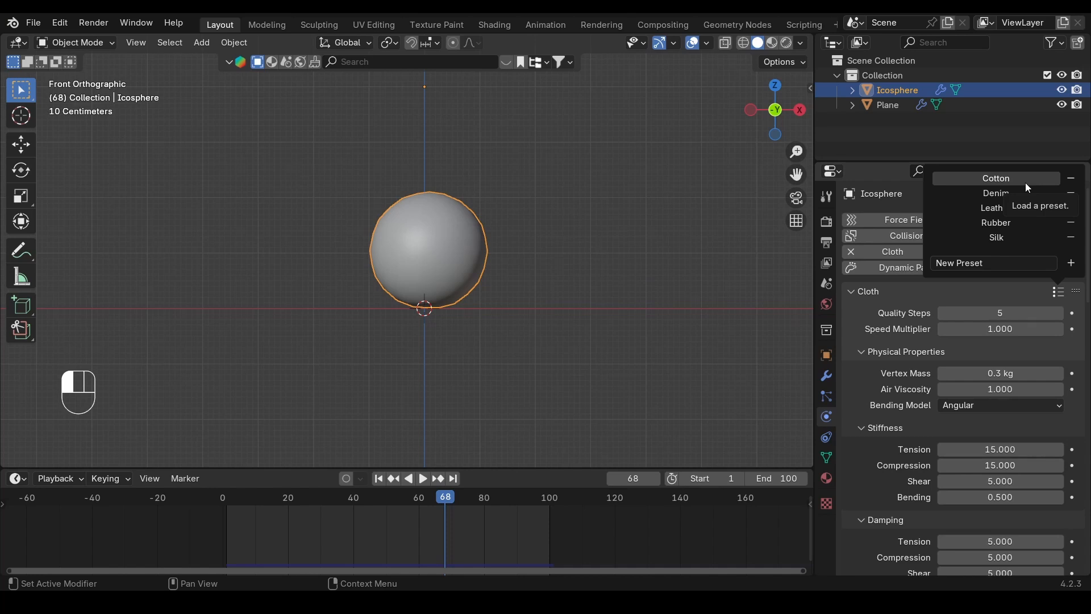
left_click(998, 224)
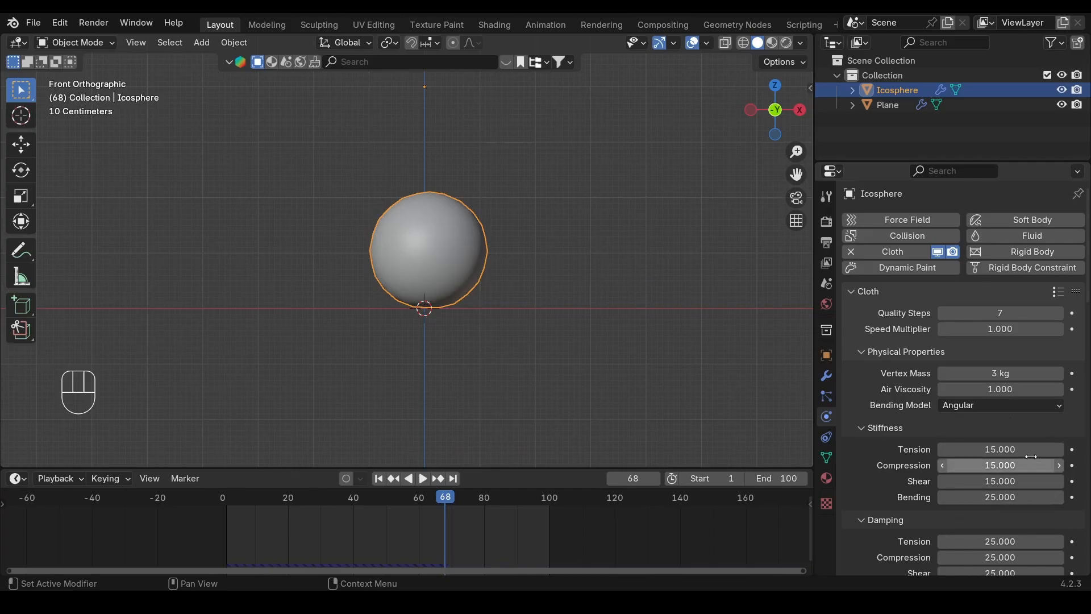
Step: Compare the Silk and Denim cloth presets on the icosphere and reapply Rubber
left_click(1058, 292)
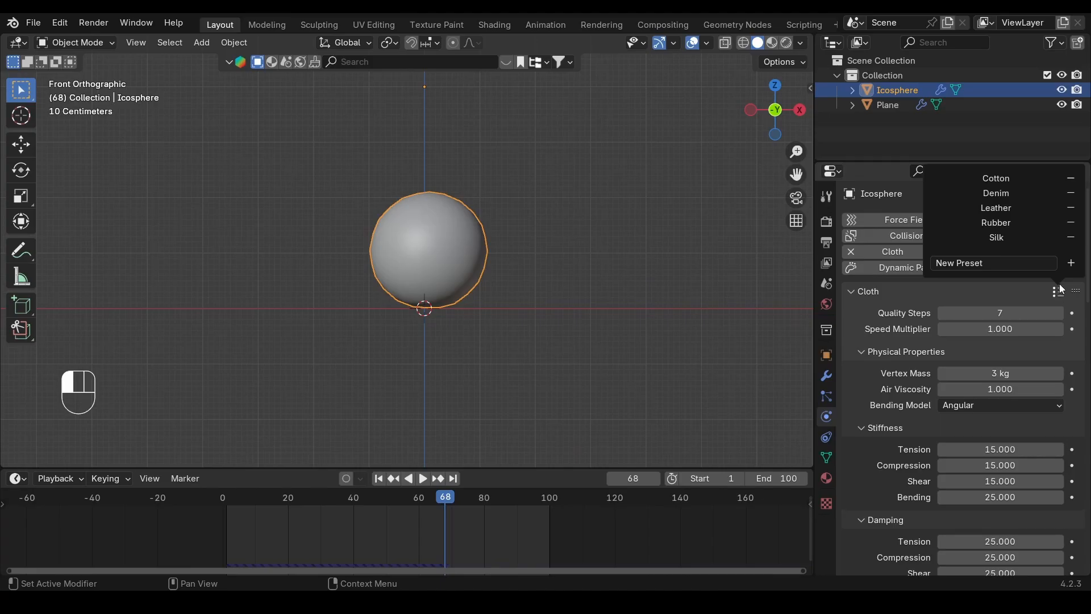
left_click(1012, 237)
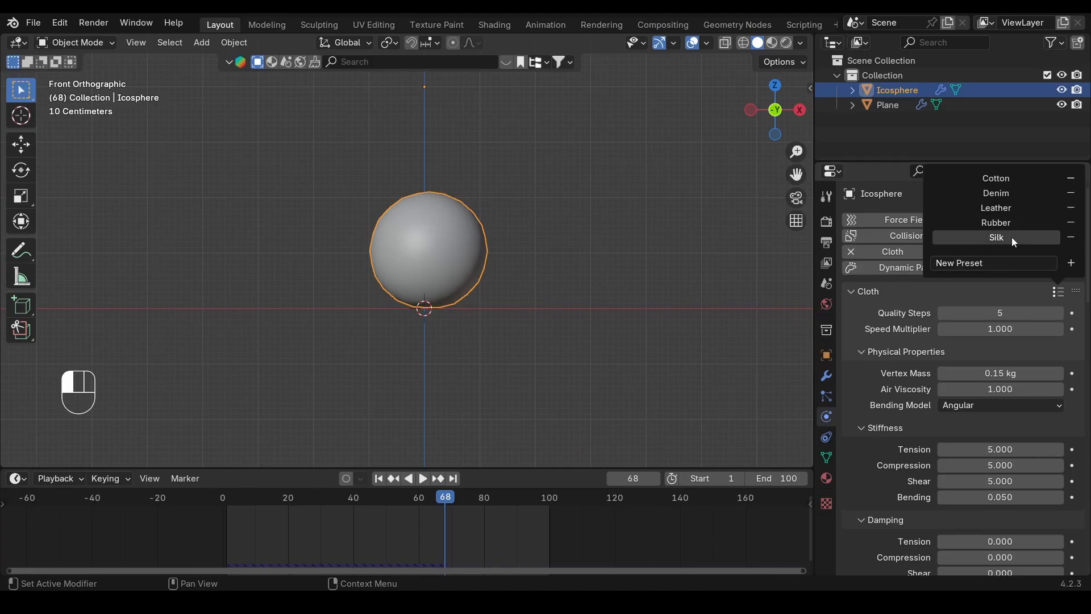
left_click(1005, 199)
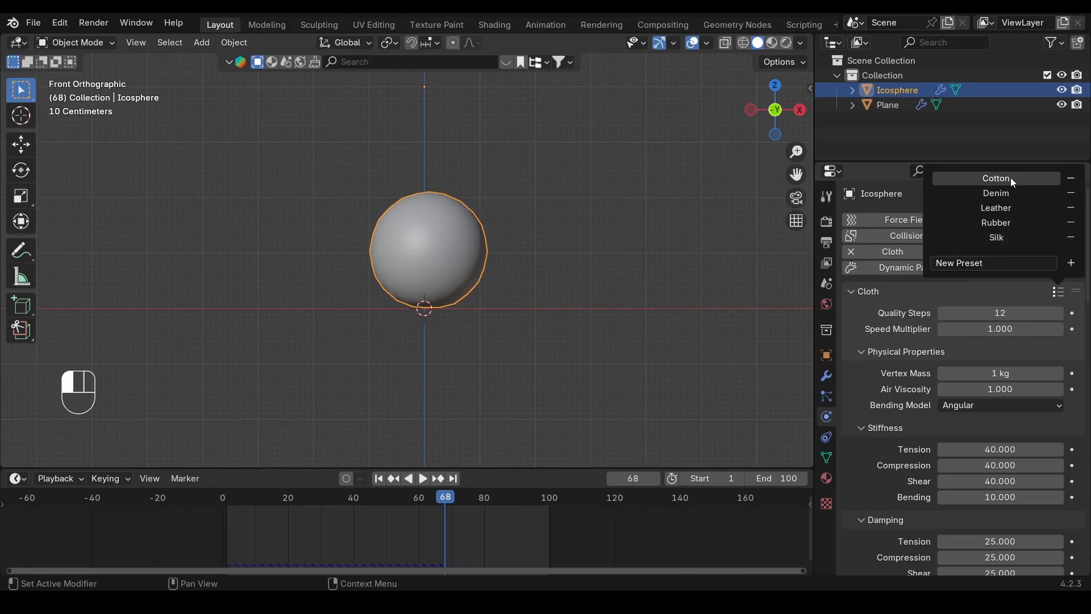
left_click(1008, 222)
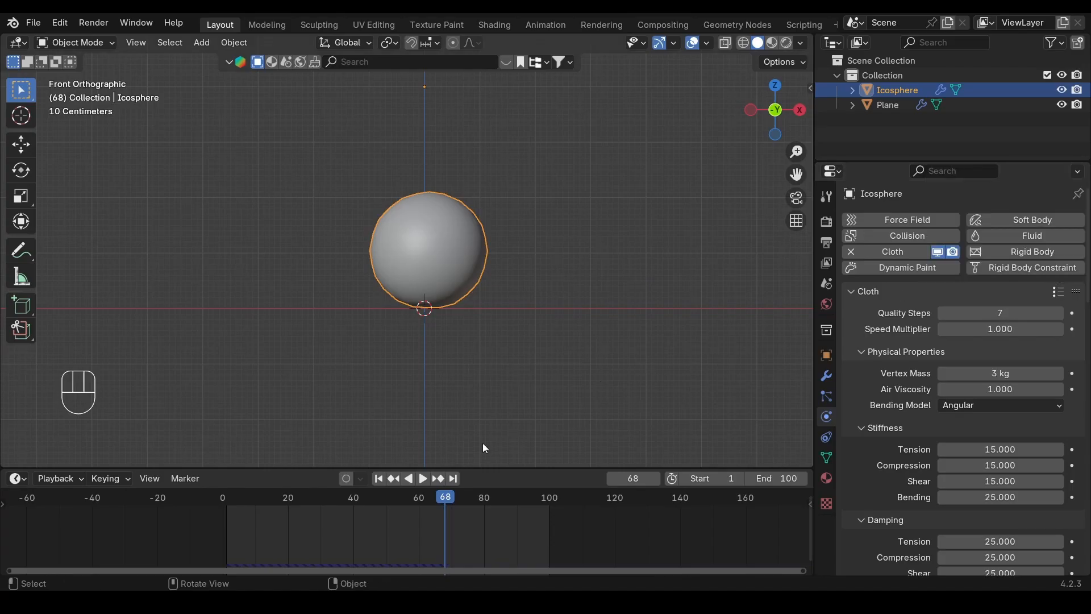
Step: Play the Rubber icosphere simulation from the first frame to examine its bounce
left_click(378, 478)
key("space")
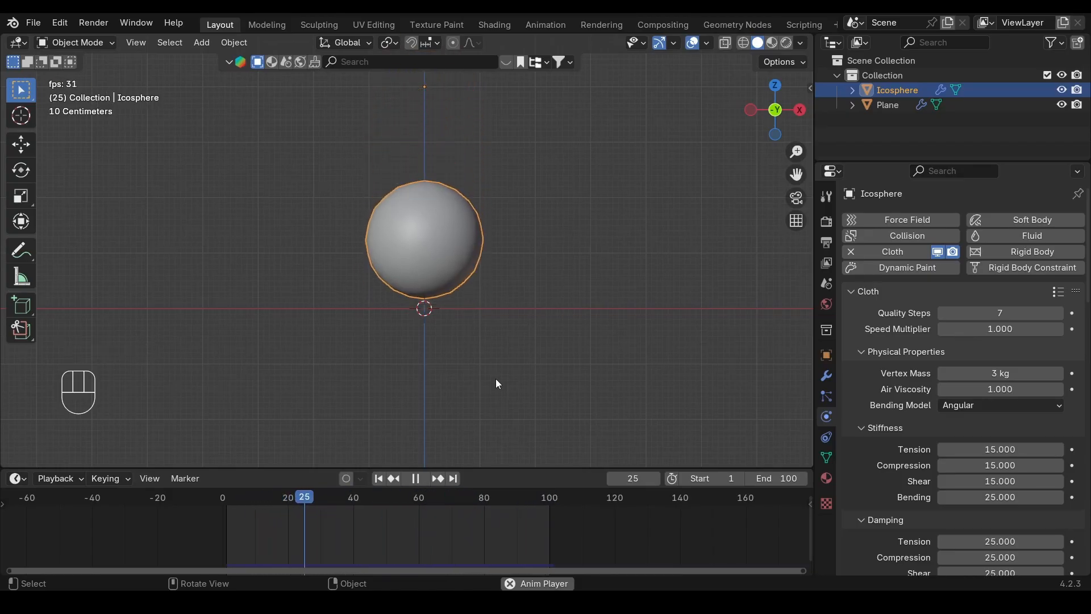
key("space")
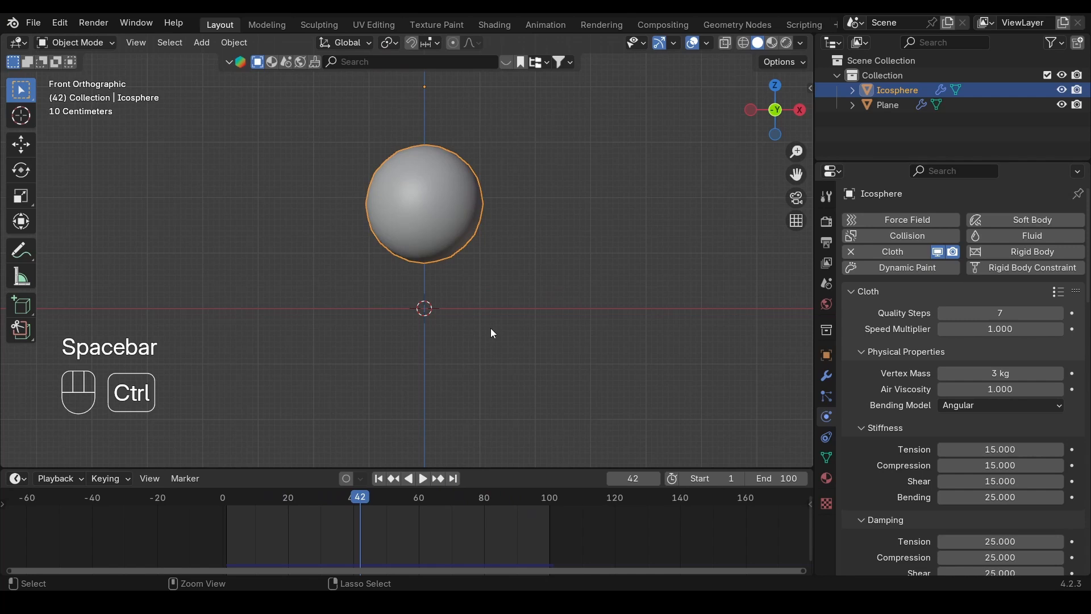
Step: Add a level 1 Subdivision modifier to the icosphere, replay the simulation and return to the first frame
key("ctrl+1")
key("space")
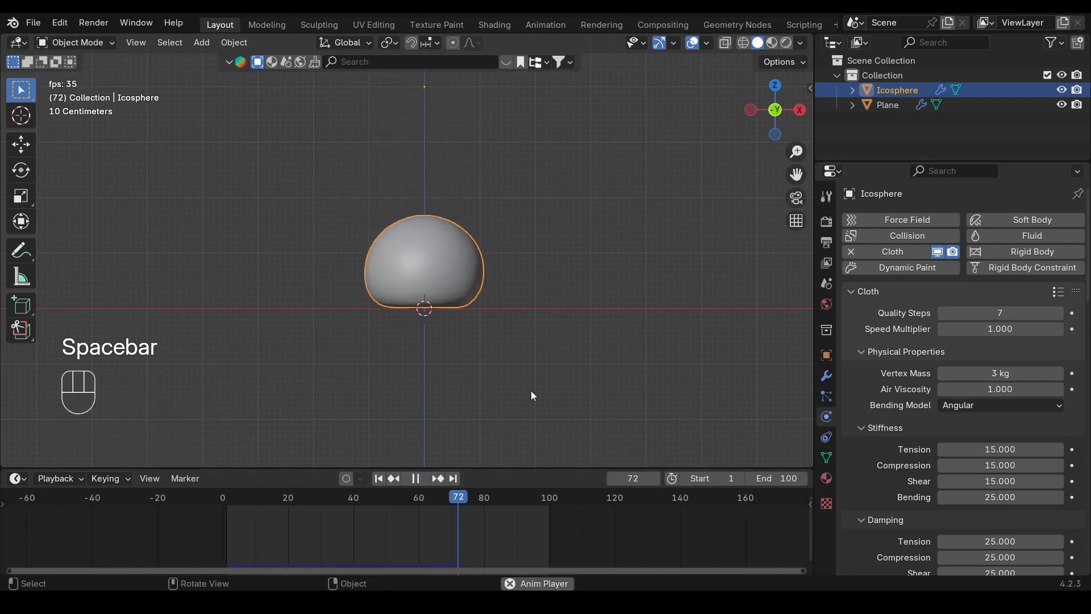
key("space")
key("shift+Left")
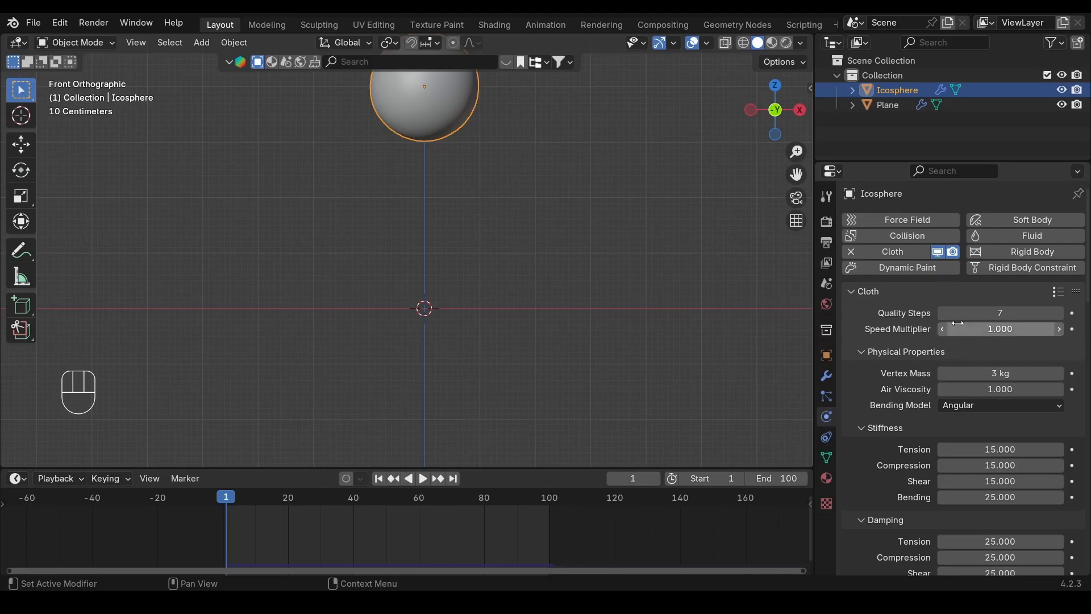
Step: Try 1 Quality Step for the icosphere's cloth and replay the simulation from the first frame
left_click(992, 312)
type("1")
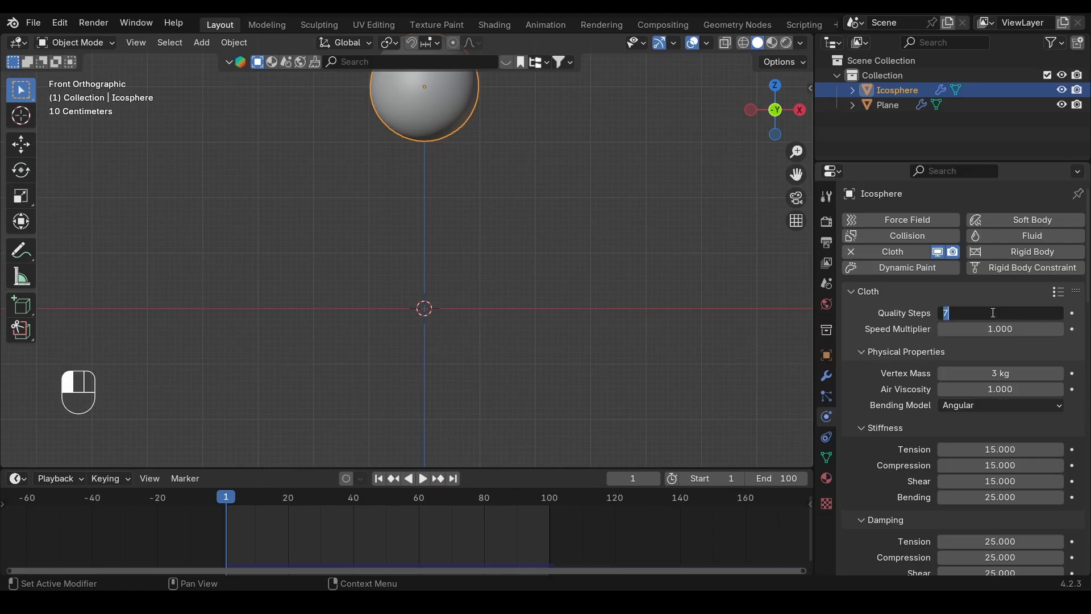
key("Return")
key("shift+Left")
key("space")
key("space")
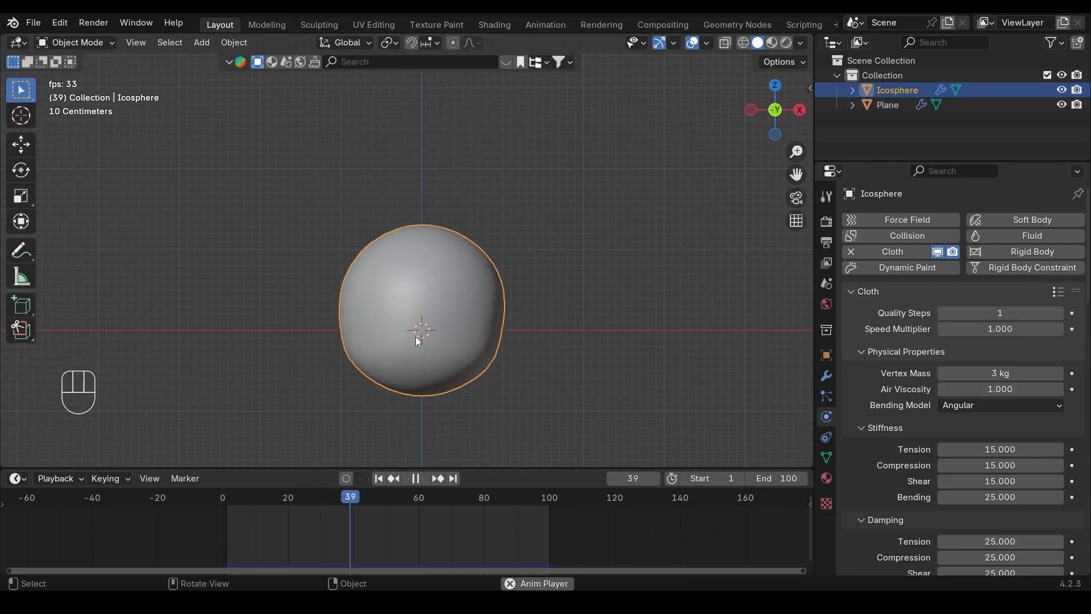
left_click_drag(415, 337, 448, 397, "alt")
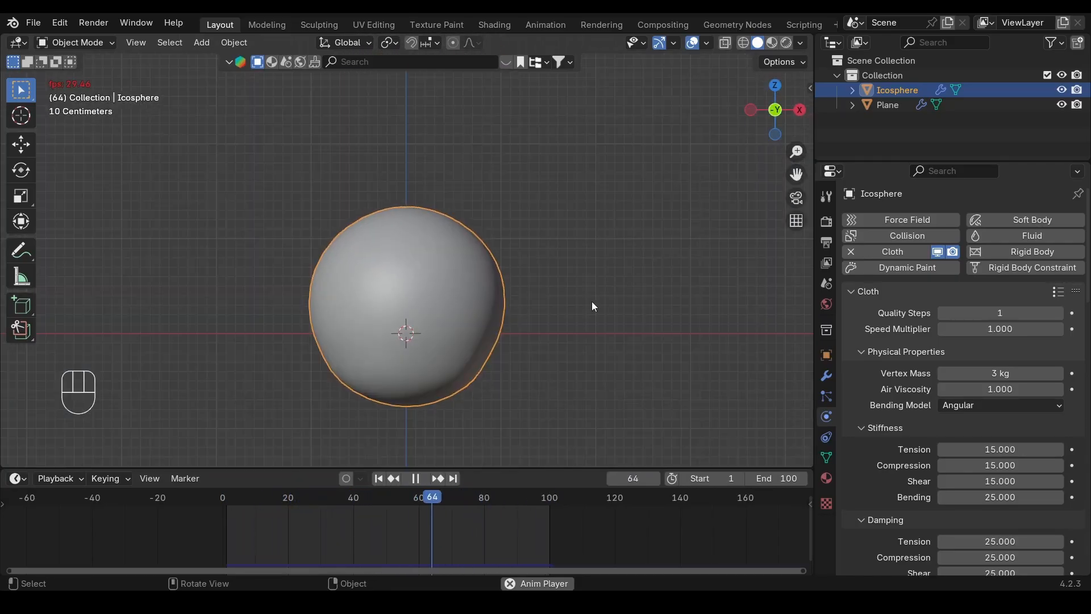
key("space")
Step: Set the Quality Steps of the icosphere's cloth to 10
double_click(1026, 315)
type("10")
key("Return")
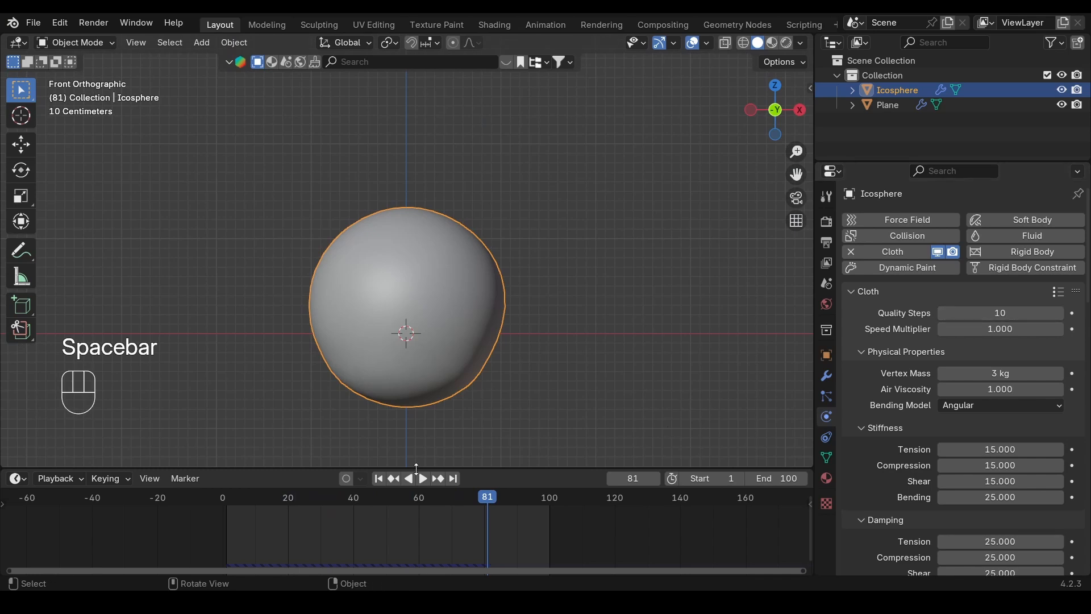
Step: Try a Speed Multiplier of 0.1 for the icosphere's cloth and replay the simulation from the first frame
key("space")
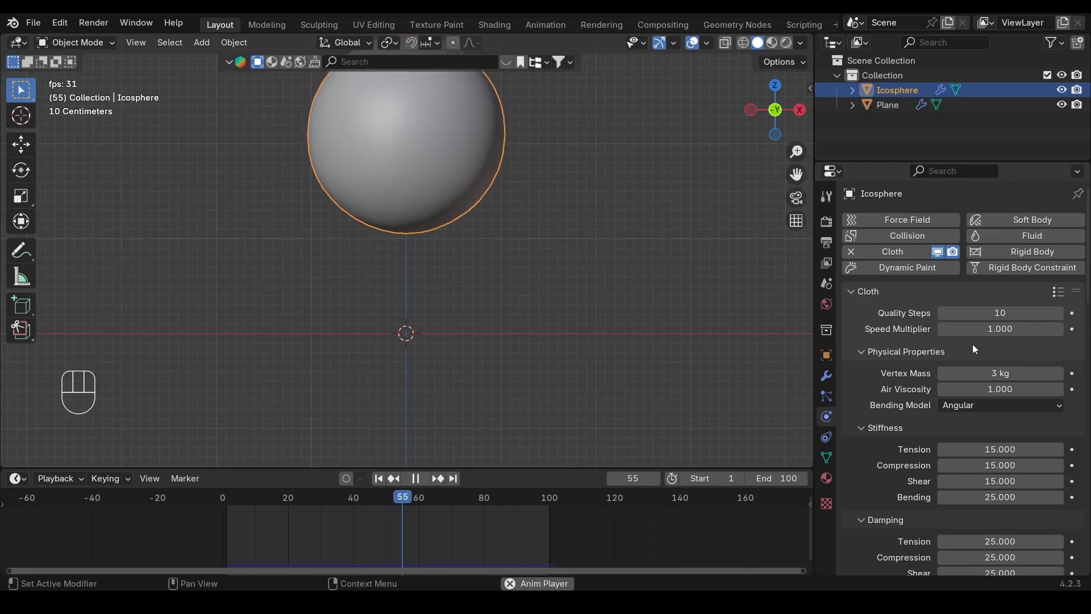
key("space")
double_click(1000, 330)
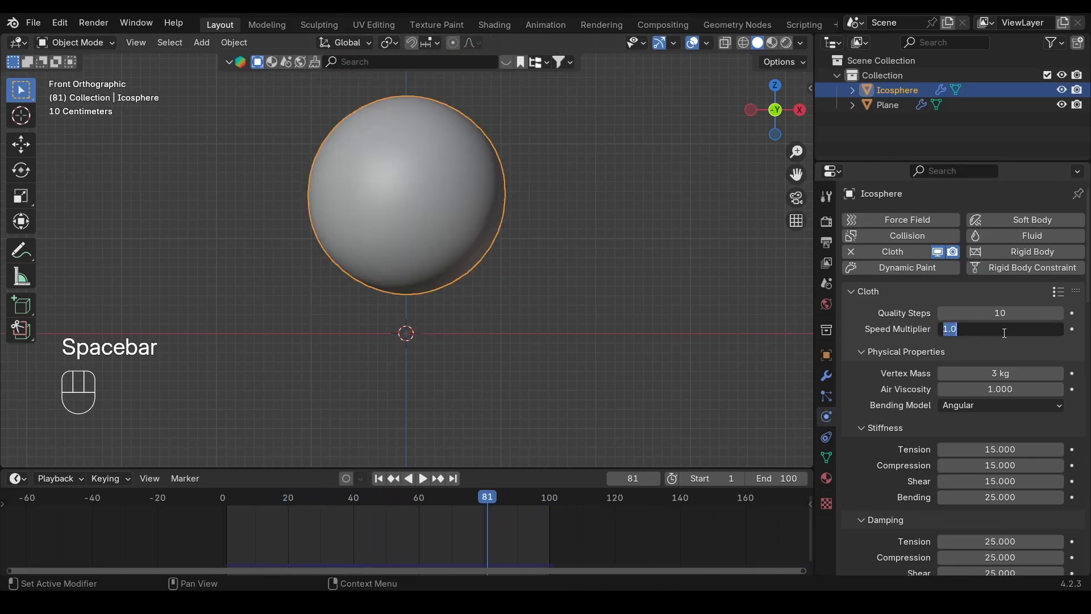
type("0.1")
key("Return")
key("shift+Left")
key("space")
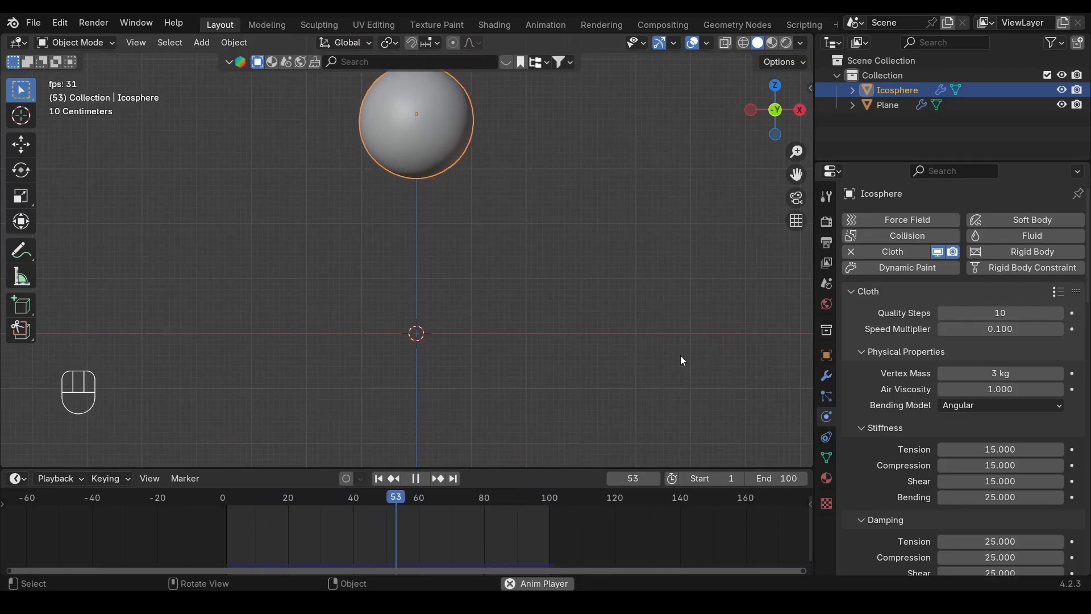
Step: Try a Speed Multiplier of 2 for the icosphere's cloth and return to the first frame
double_click(1010, 328)
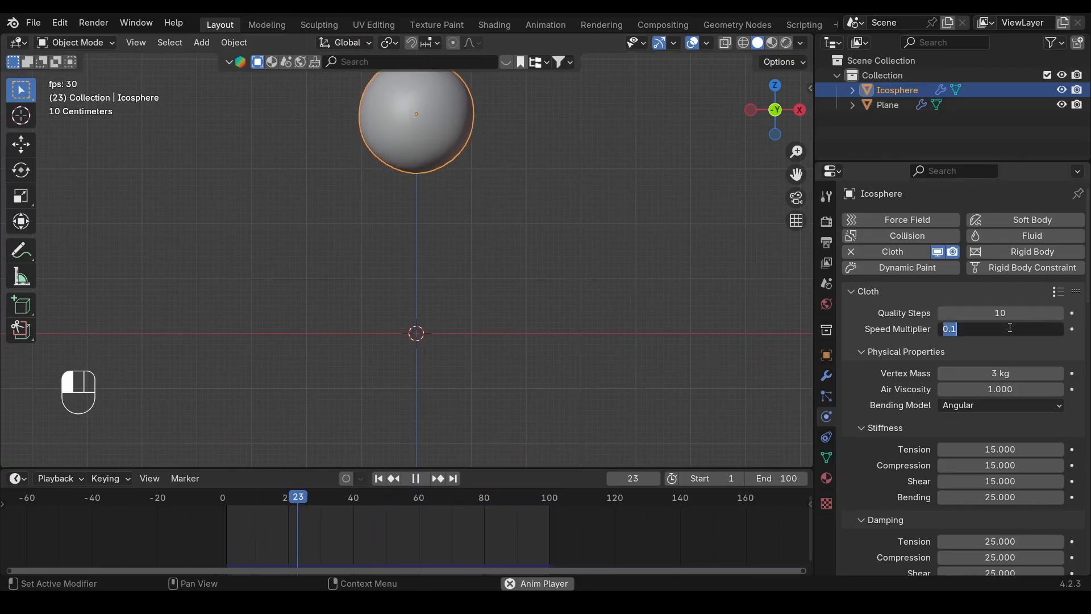
type("2")
key("Return")
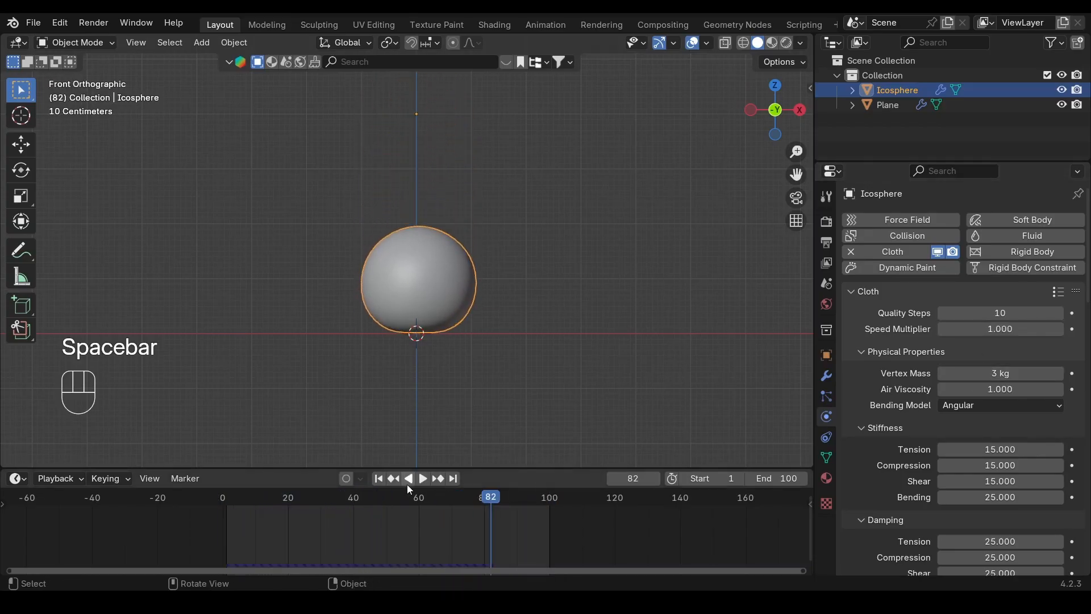
left_click(379, 478)
Step: Examine individual vertices of the icosphere's mesh in Edit Mode without moving them, and return to Object Mode
left_click_drag(393, 208, 393, 304, "alt+shift")
key("Tab")
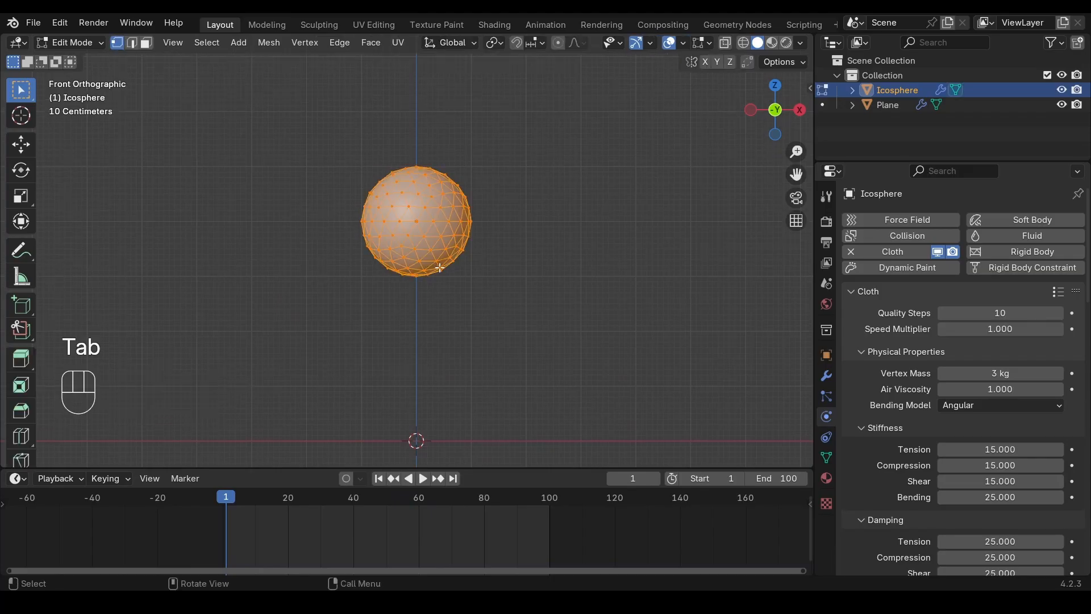
scroll(442, 257, "up", 5)
key("1")
left_click(418, 149)
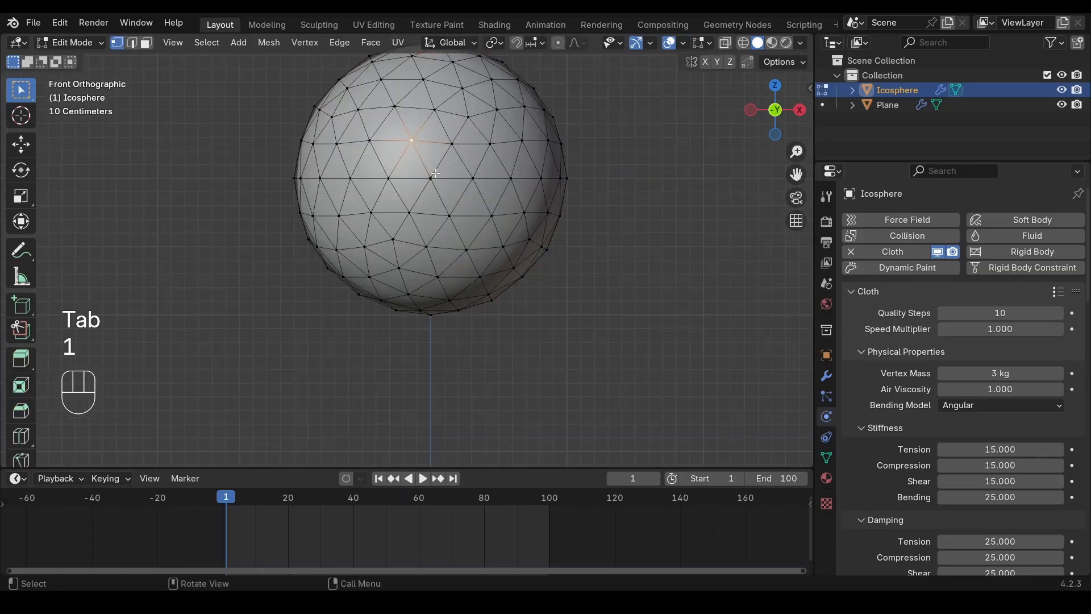
key("g")
right_click(444, 162)
left_click(454, 150)
key("g")
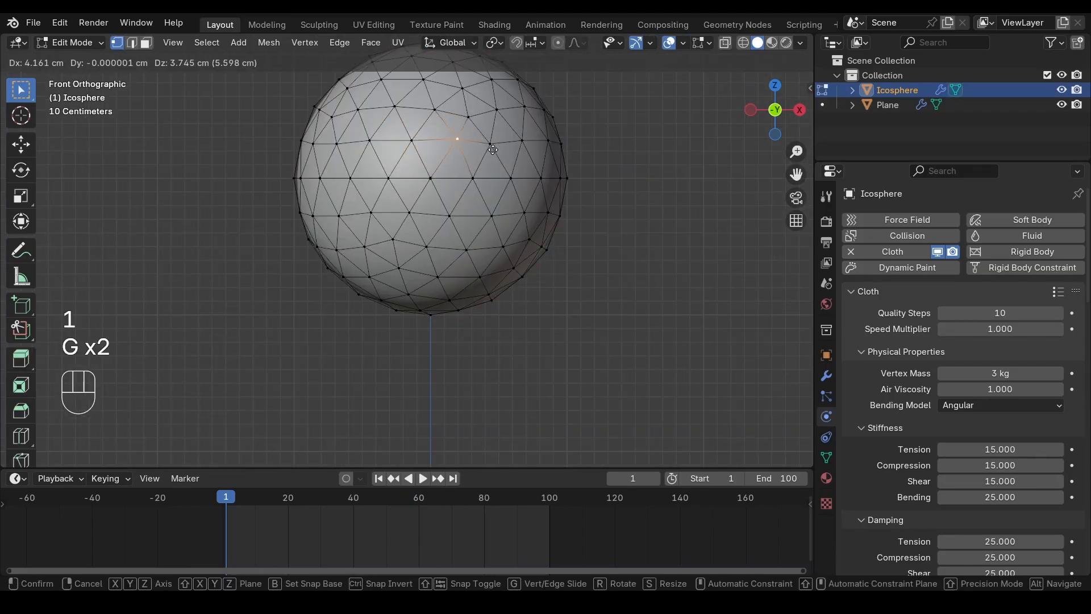
right_click(493, 149)
left_click(490, 144)
key("g")
right_click(529, 152)
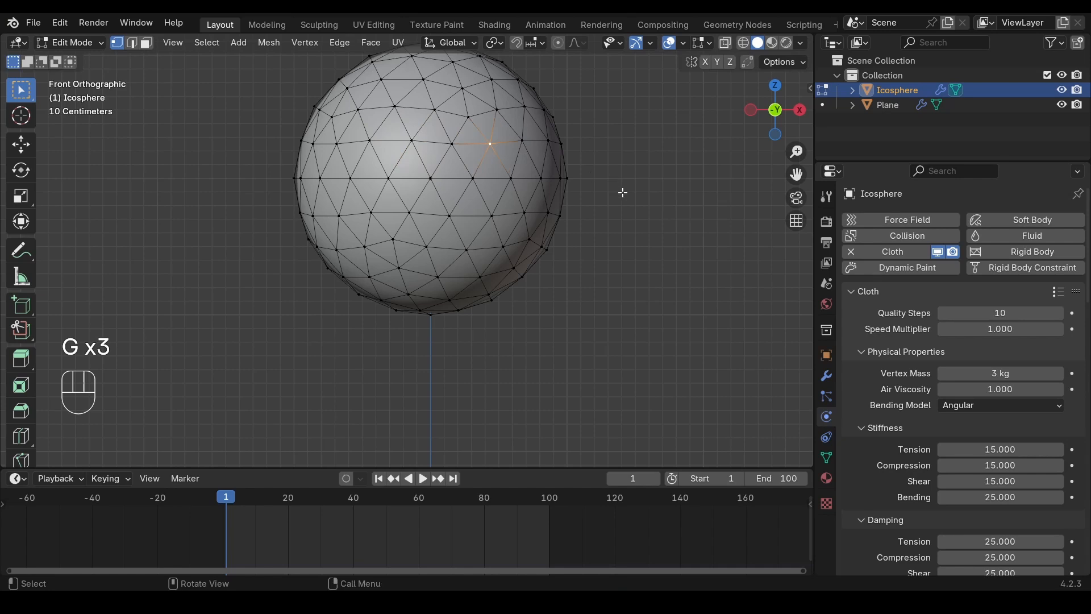
key("Tab")
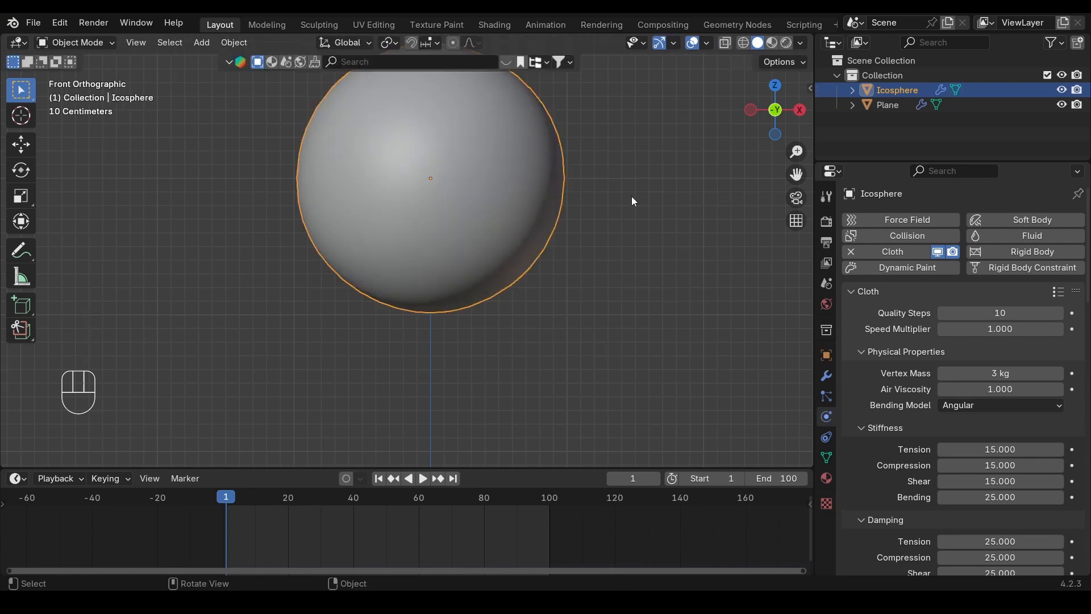
scroll(632, 201, "down", 4)
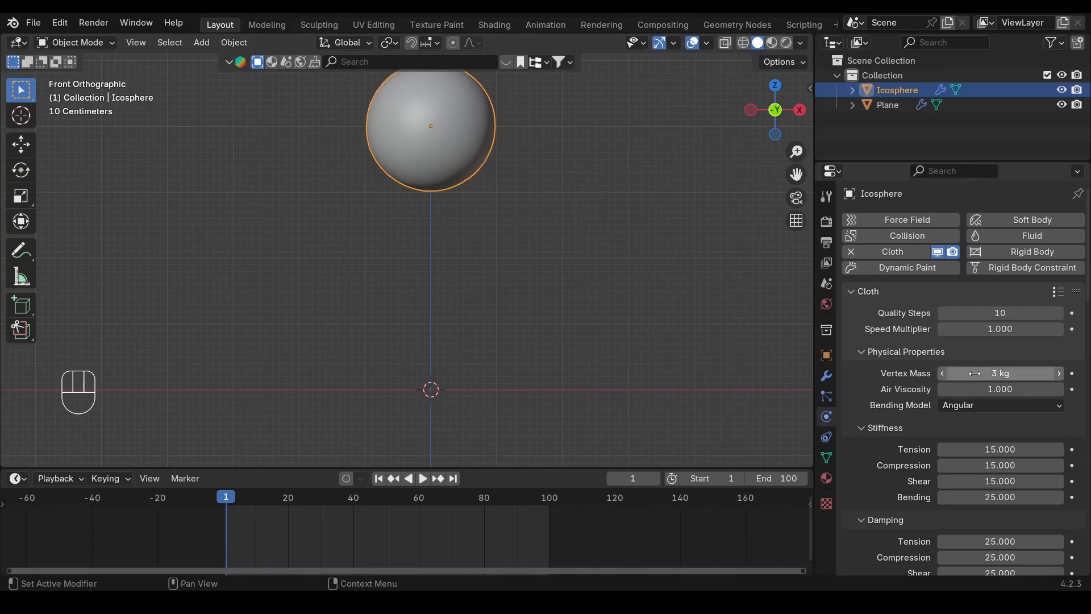
Step: Load the Silk cloth preset to compare its Vertex Mass, and switch back to the Rubber preset
left_click(1060, 293)
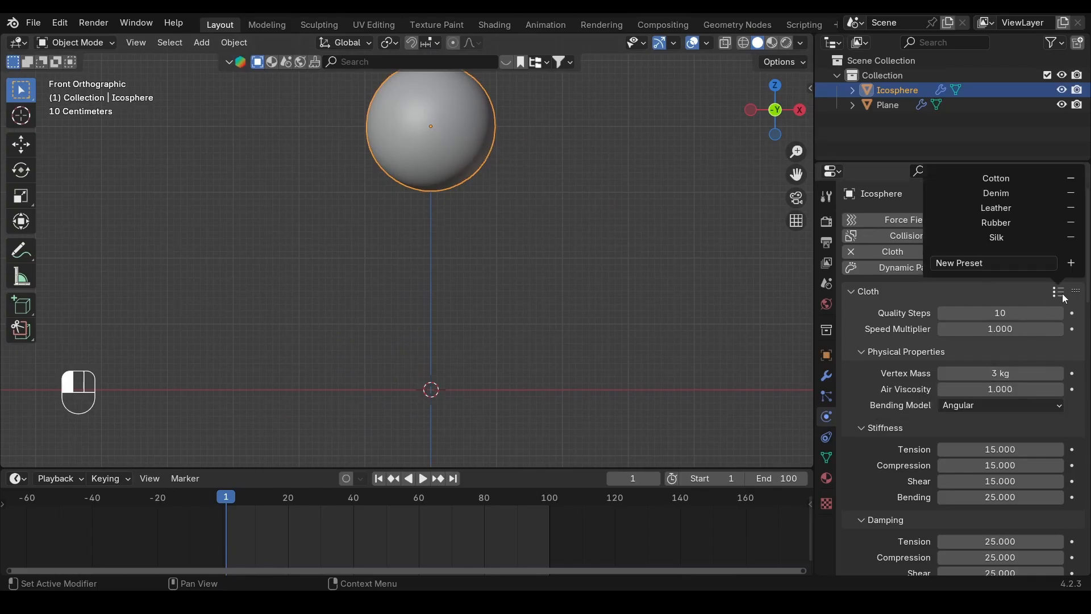
left_click(1014, 238)
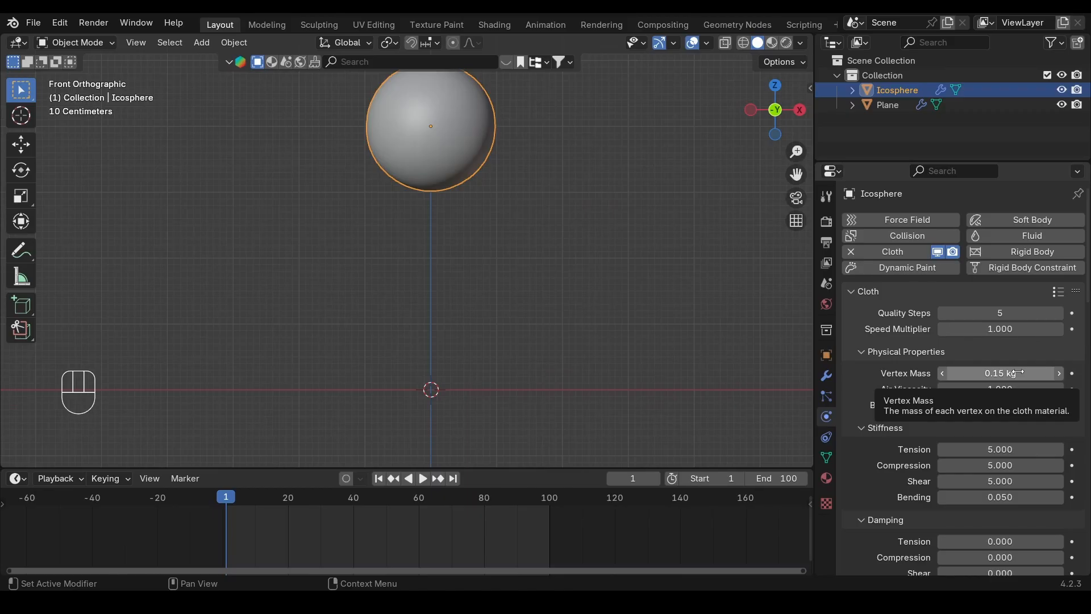
left_click(1058, 291)
left_click(999, 222)
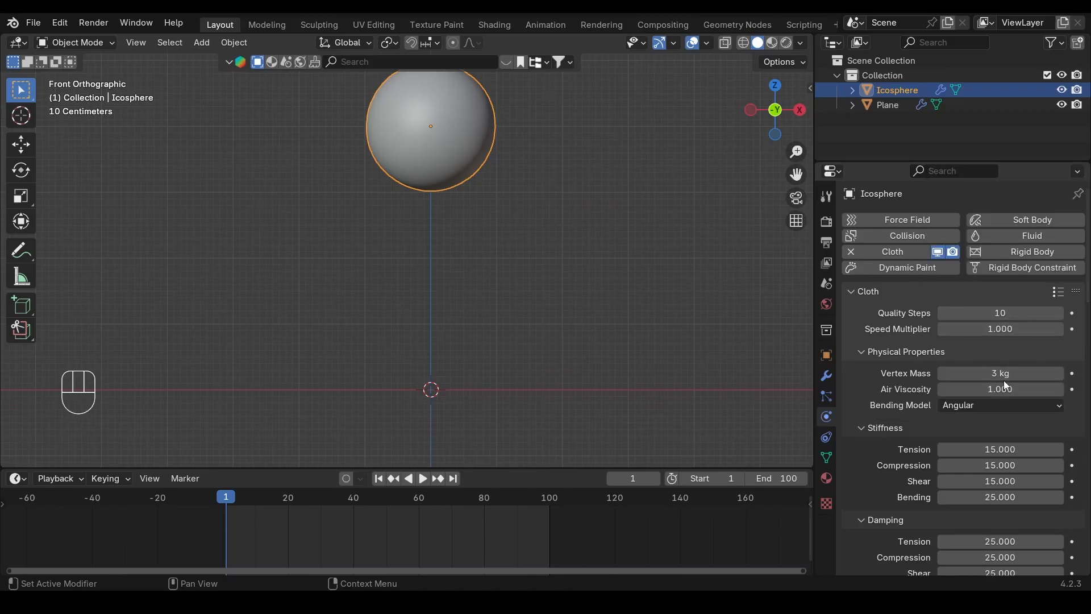
Step: Try a Vertex Mass of 10 kg for the icosphere's cloth and play the simulation
left_click(1008, 373)
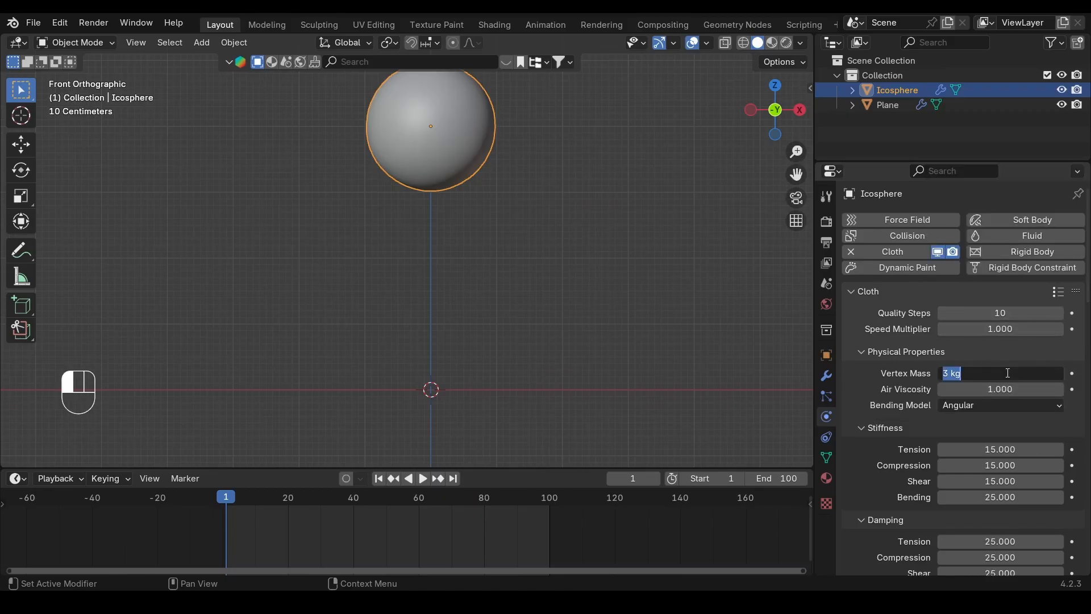
type("10")
key("Return")
key("space")
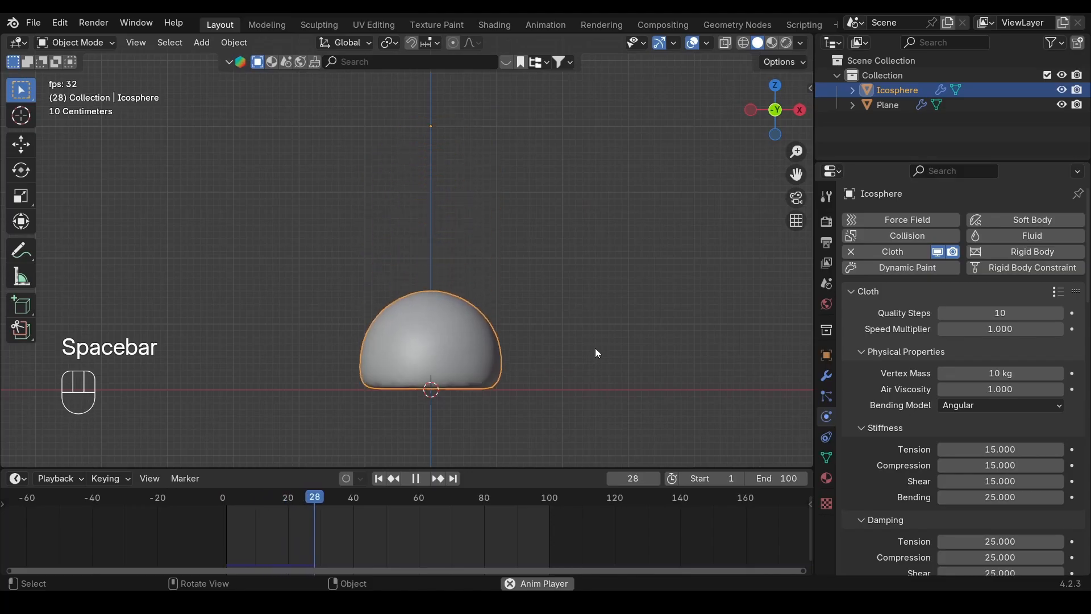
key("space")
key("space")
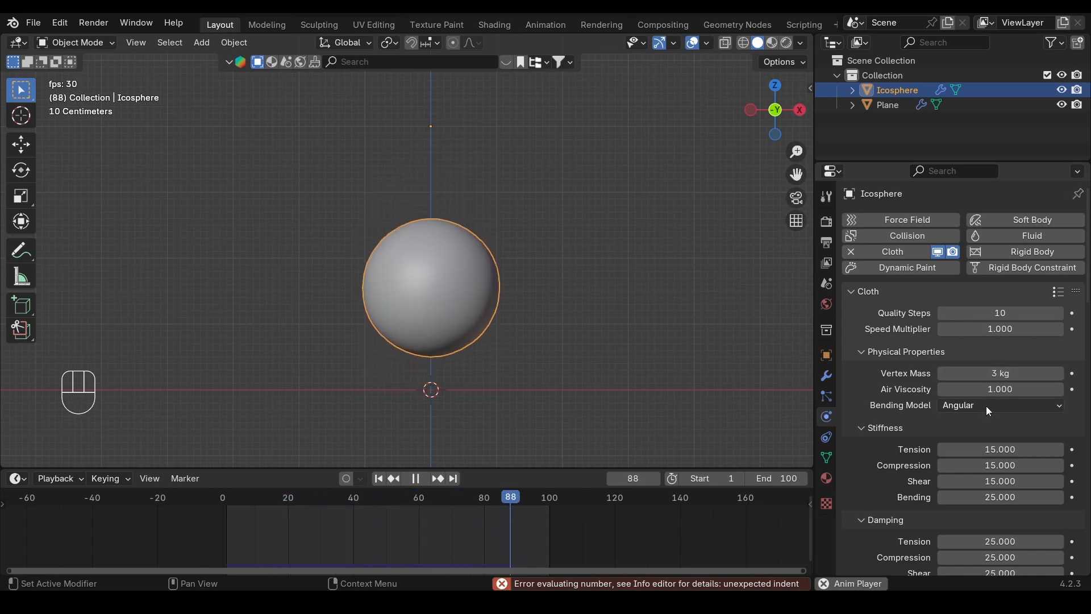
key("space")
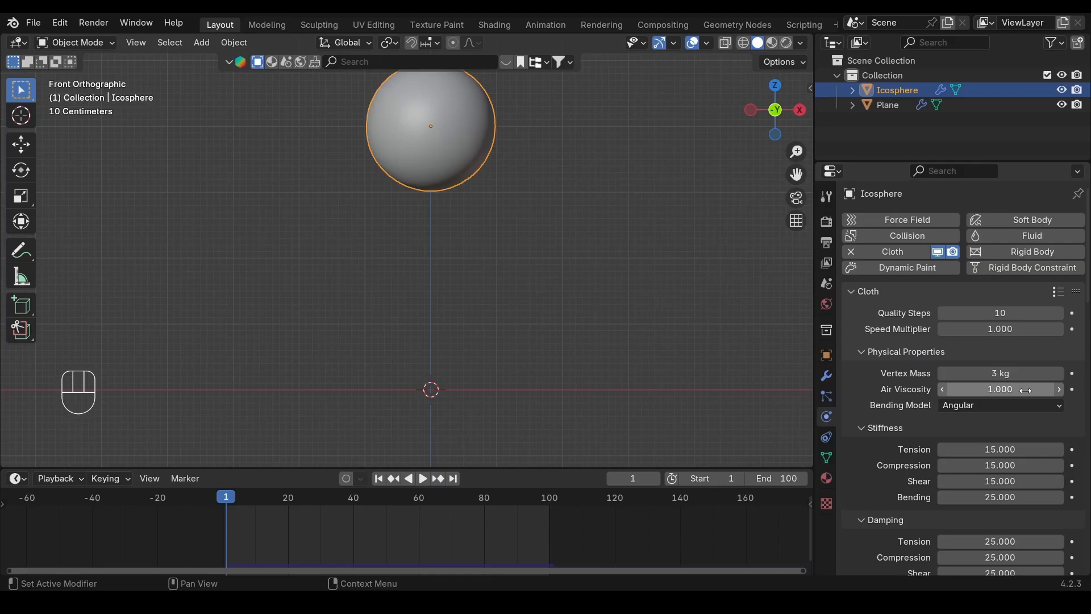
Step: Try an Air Viscosity of 5 for the icosphere's cloth and play the simulation
left_click(1026, 391)
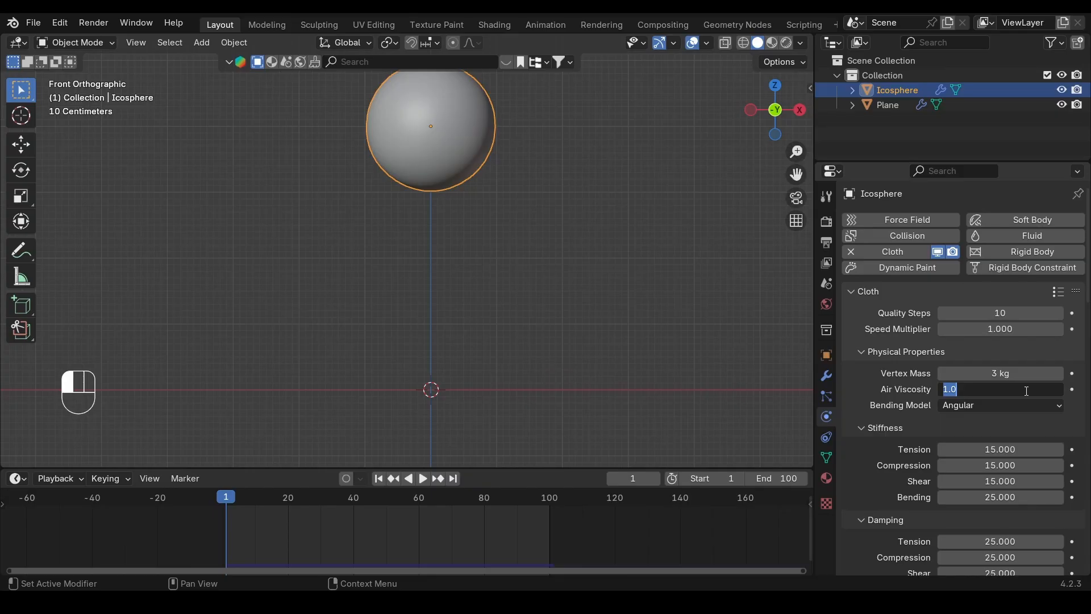
type("5")
key("Return")
key("space")
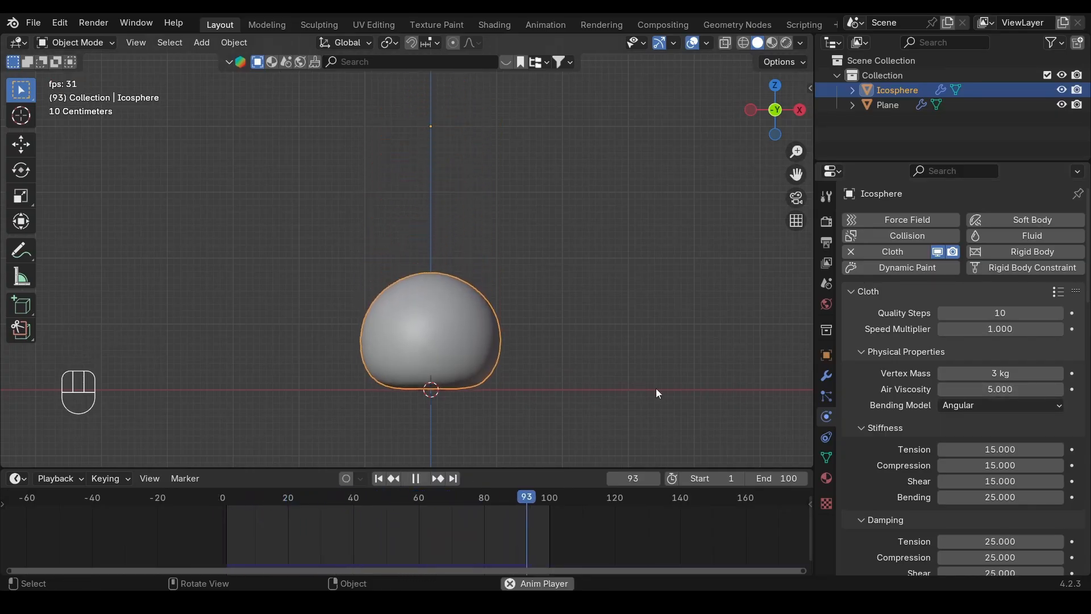
key("space")
Step: Set the Air Viscosity of the icosphere's cloth to 0.05 and replay the simulation from the first frame
left_click(999, 389)
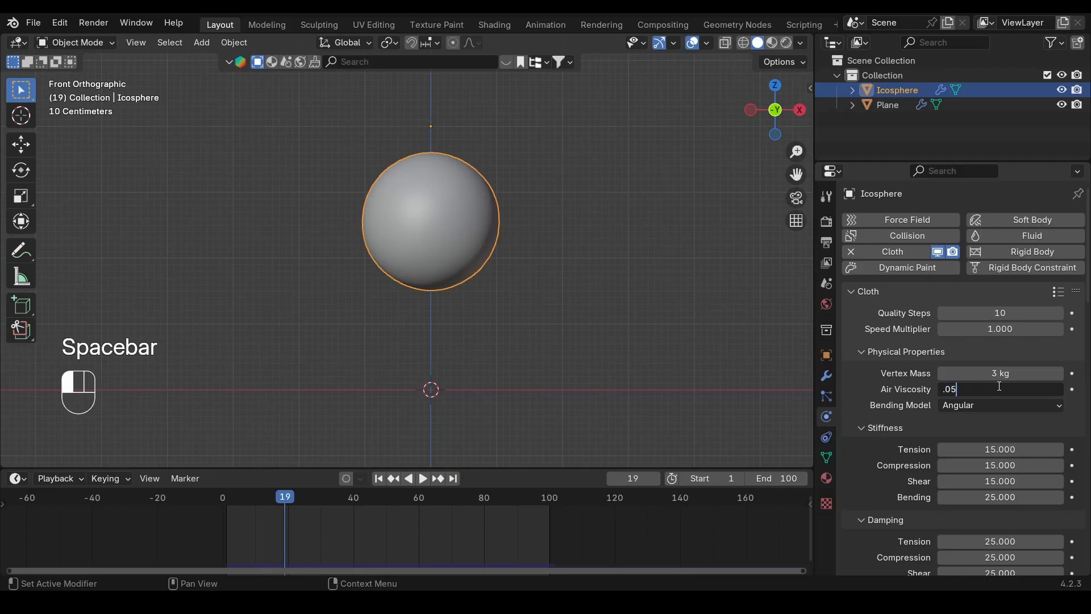
type(".05")
key("Return")
key("shift+Left")
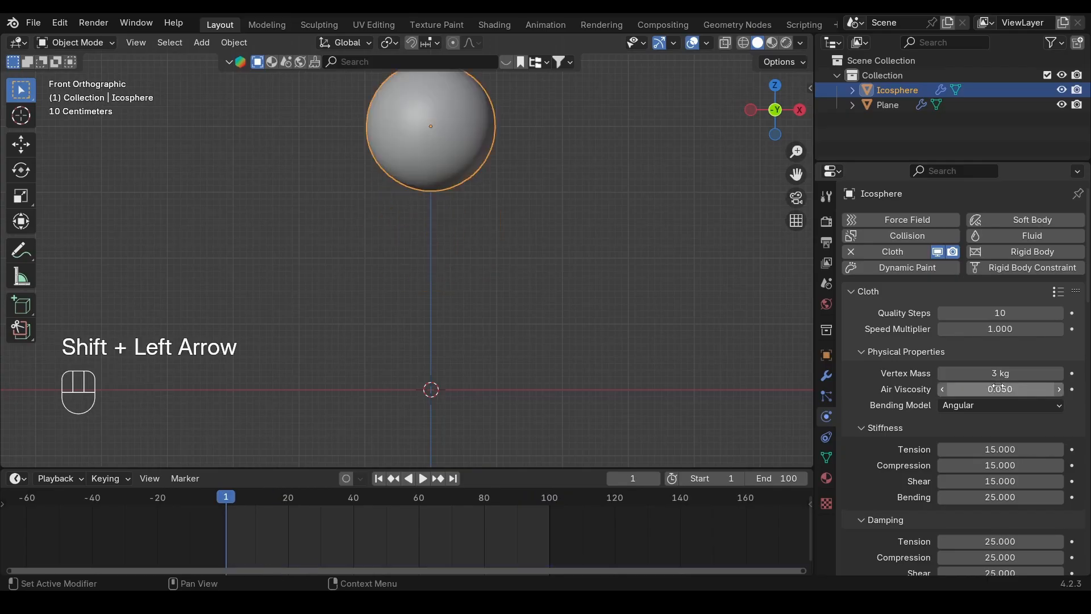
key("space")
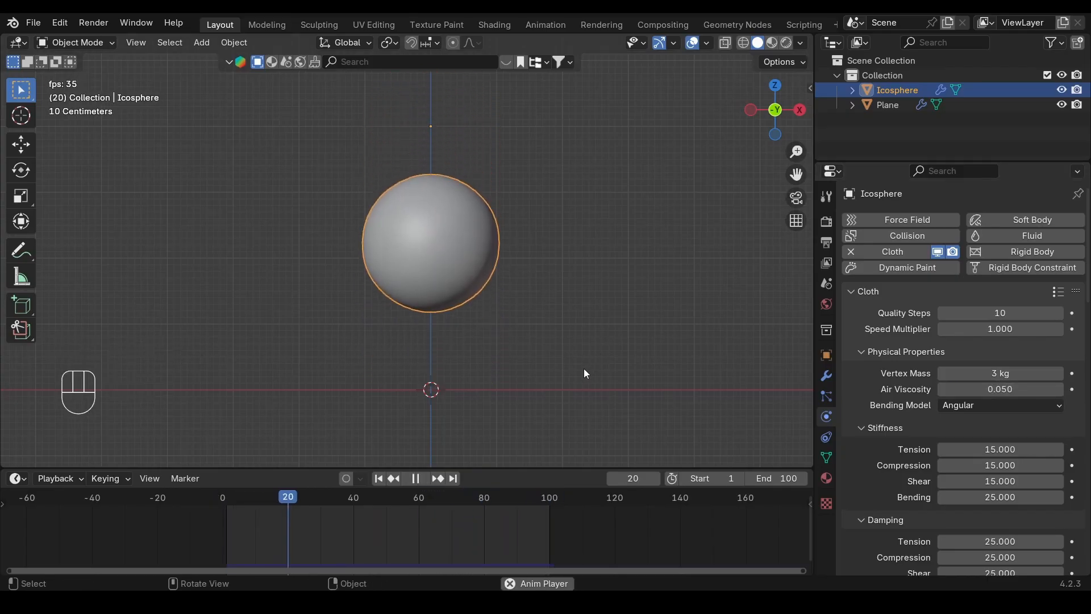
key("Escape")
Step: Try a Gravity field weight of 0 on the icosphere's cloth with the simulation playing, and restore it to 1
scroll(978, 403, "down", 5)
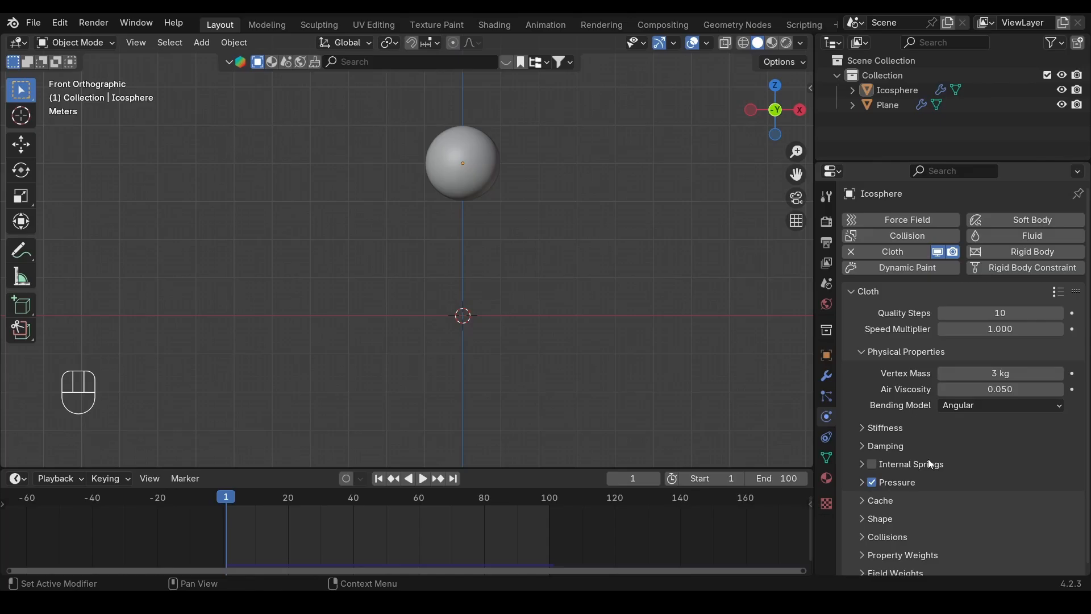
scroll(931, 489, "down", 1)
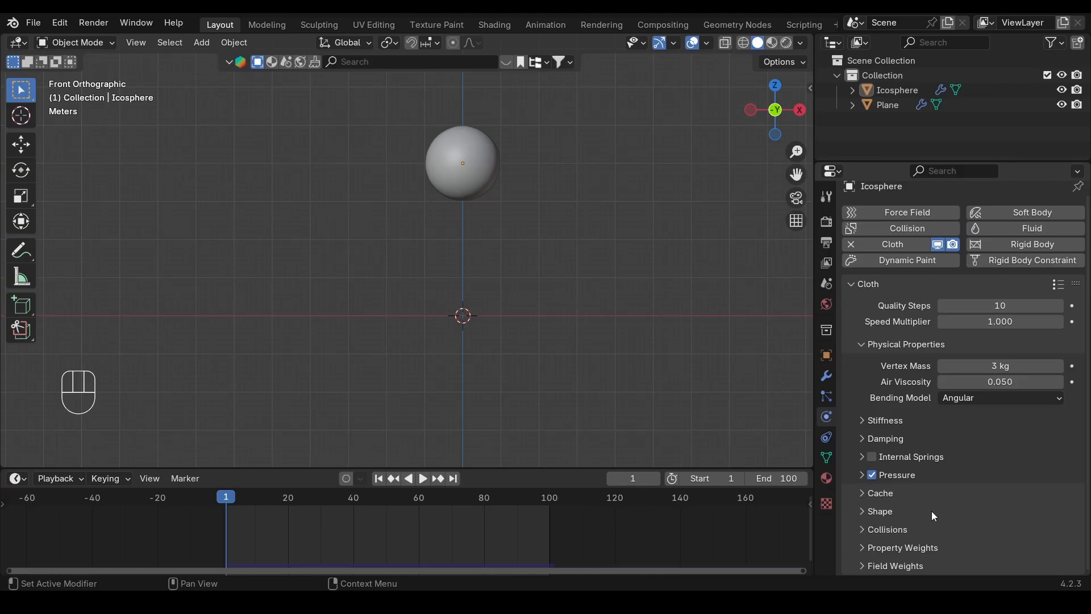
left_click(896, 566)
scroll(920, 467, "down", 7)
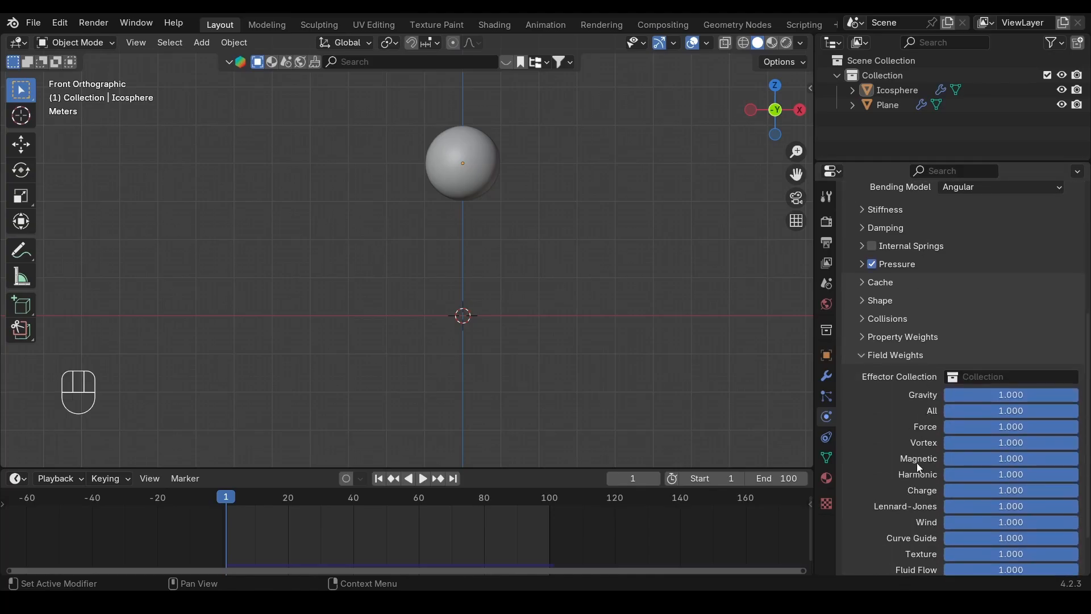
scroll(919, 428, "down", 2)
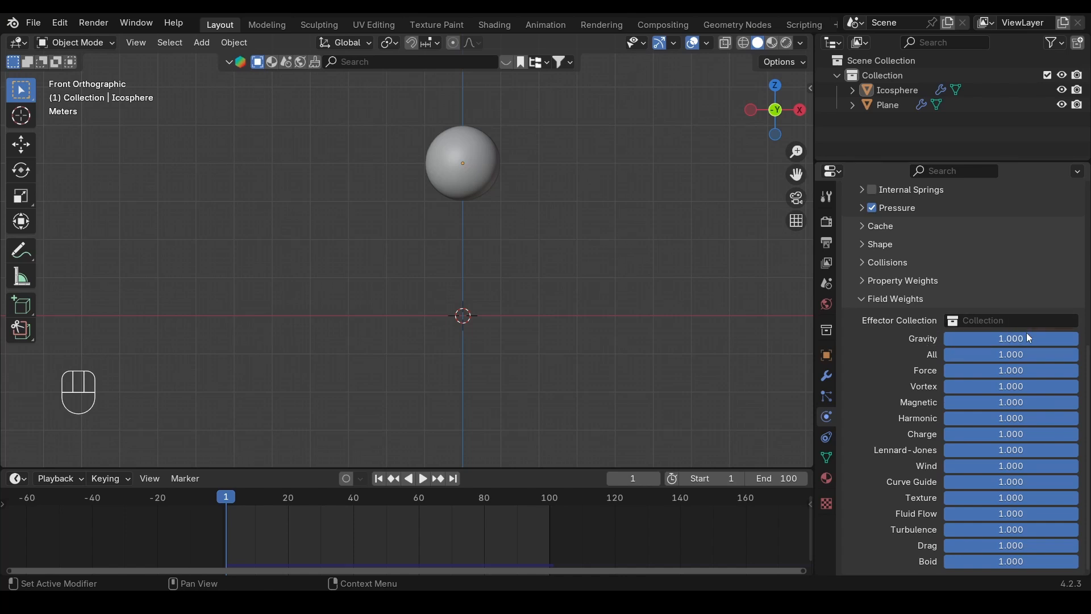
left_click_drag(1029, 338, 954, 338)
left_click(423, 480)
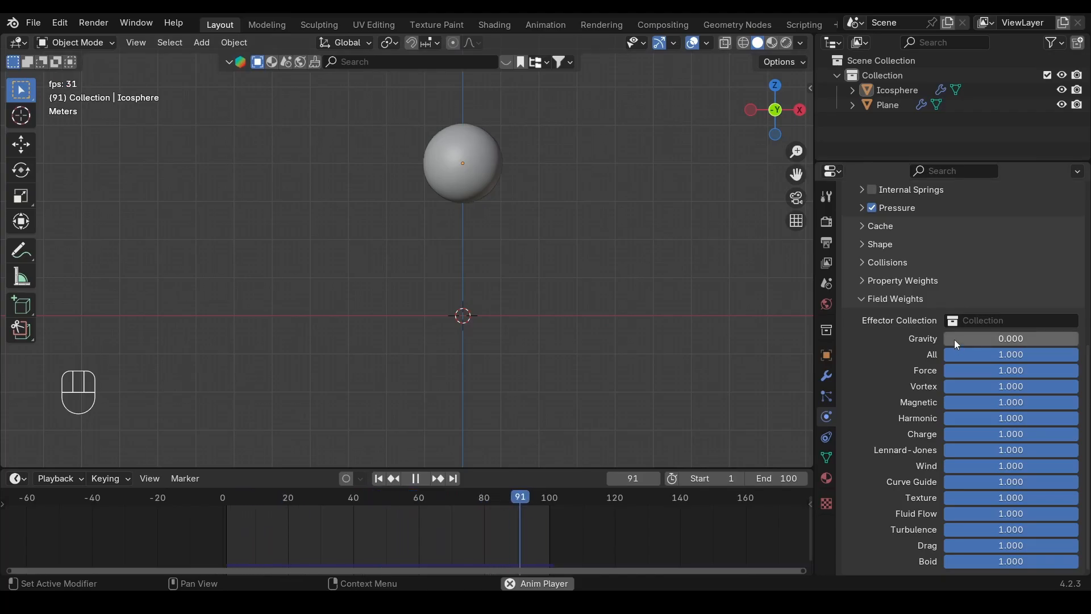
left_click_drag(953, 339, 1010, 342)
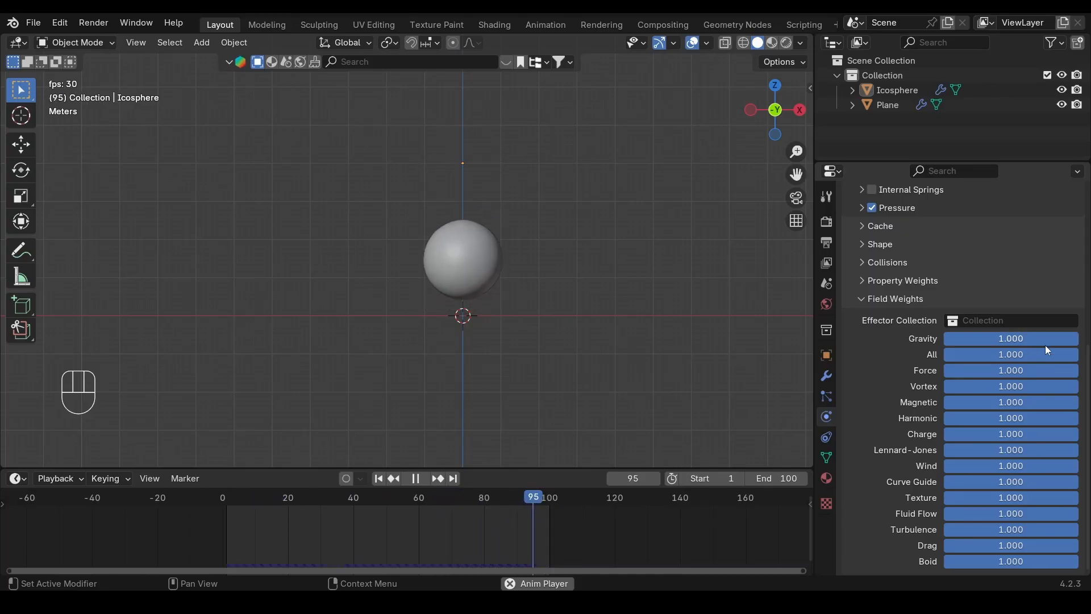
key("space")
Step: Add a Force force field at the world origin and play the simulation
key("shift+a")
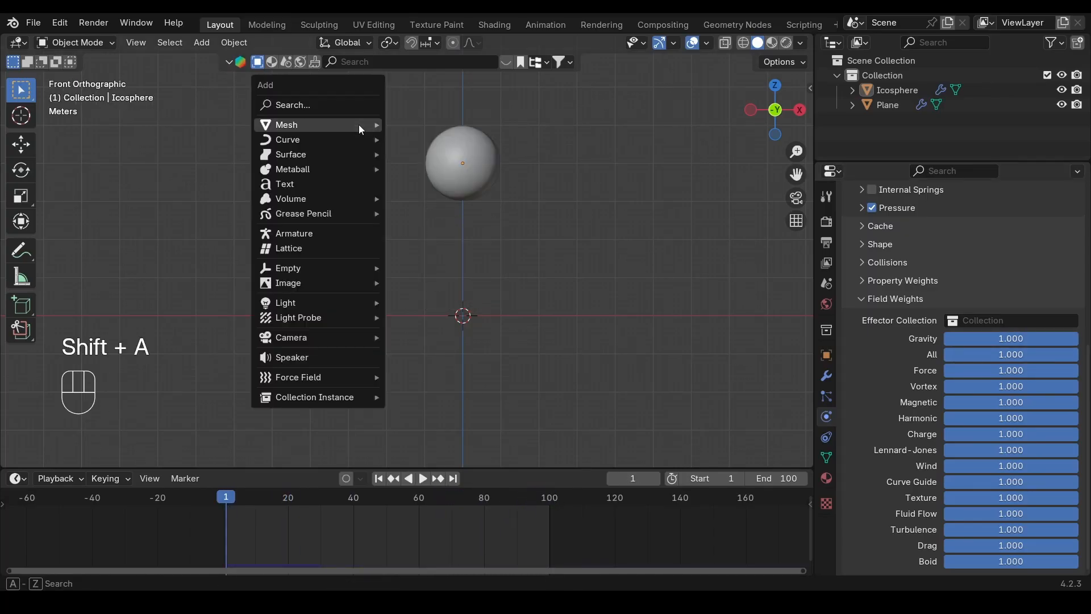
mouse_move(332, 375)
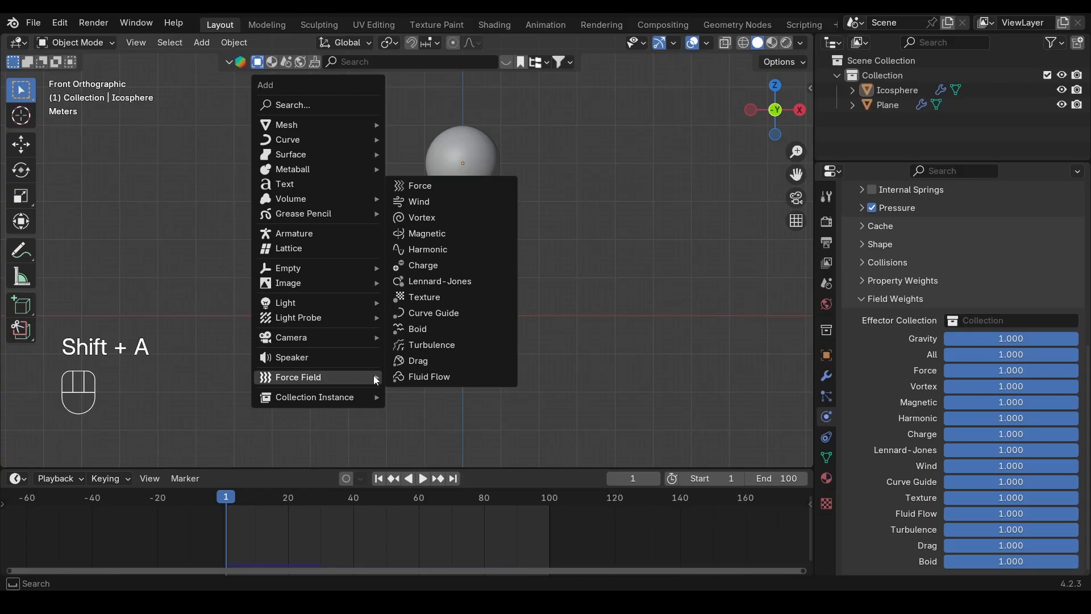
left_click(453, 189)
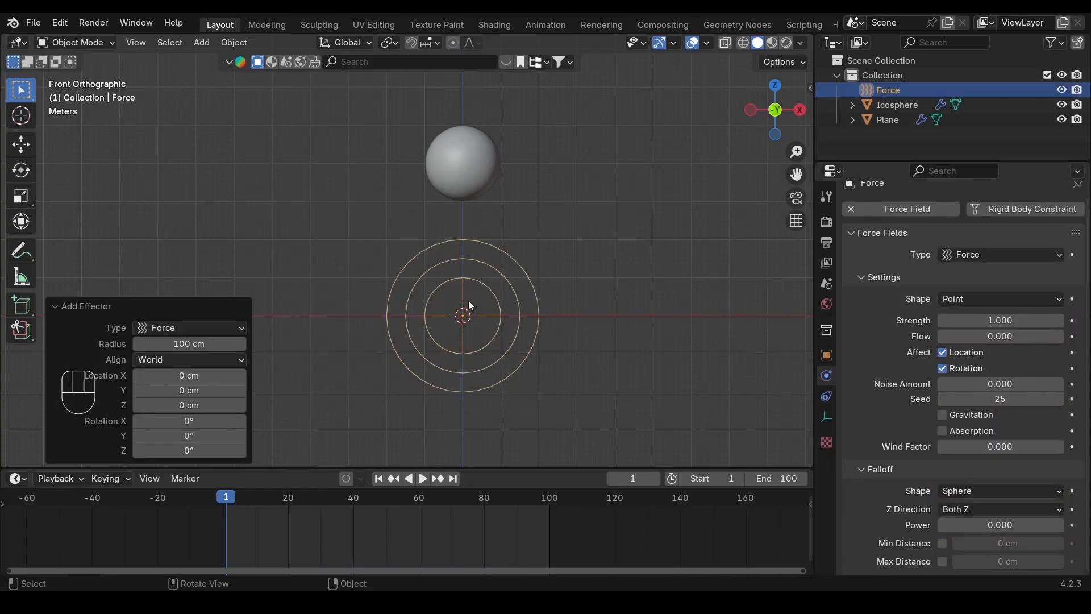
key("space")
key("space")
key("space")
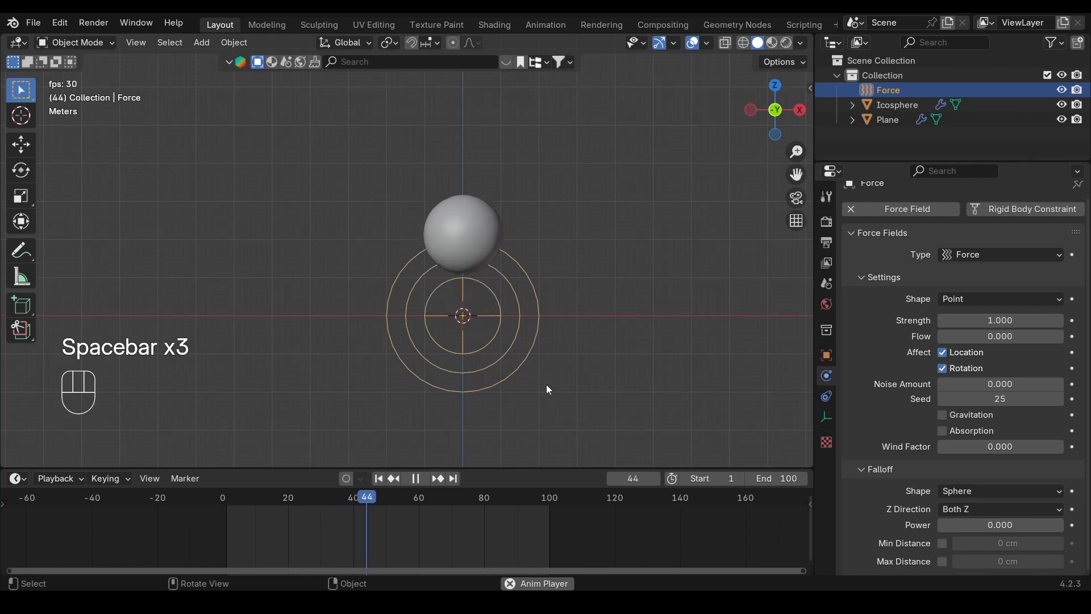
Step: Set the Strength of the Force field to 2500 while the simulation plays
left_click(999, 321)
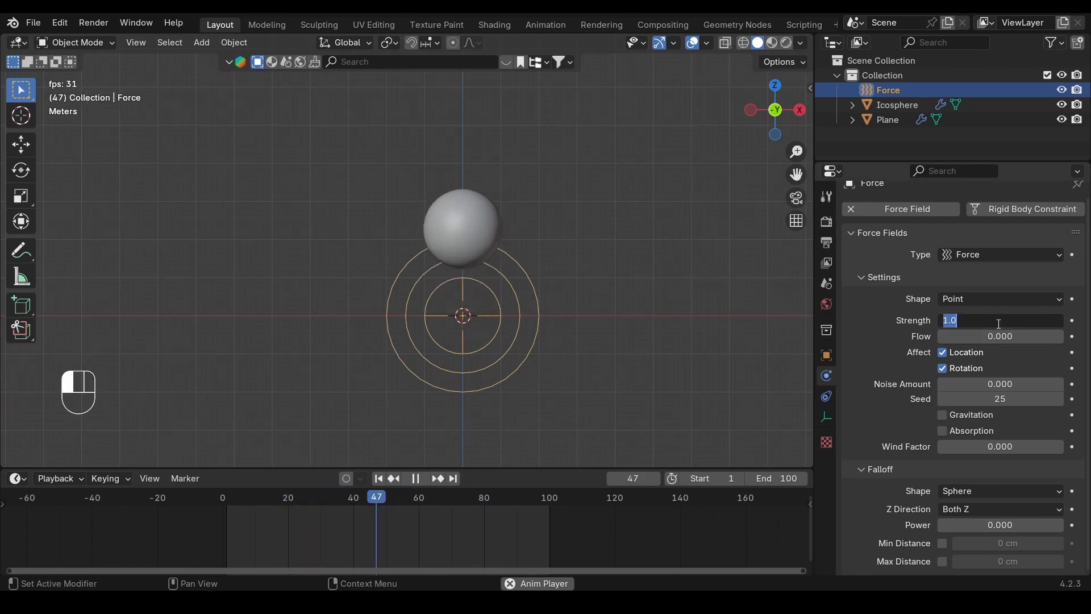
type("2500")
key("Return")
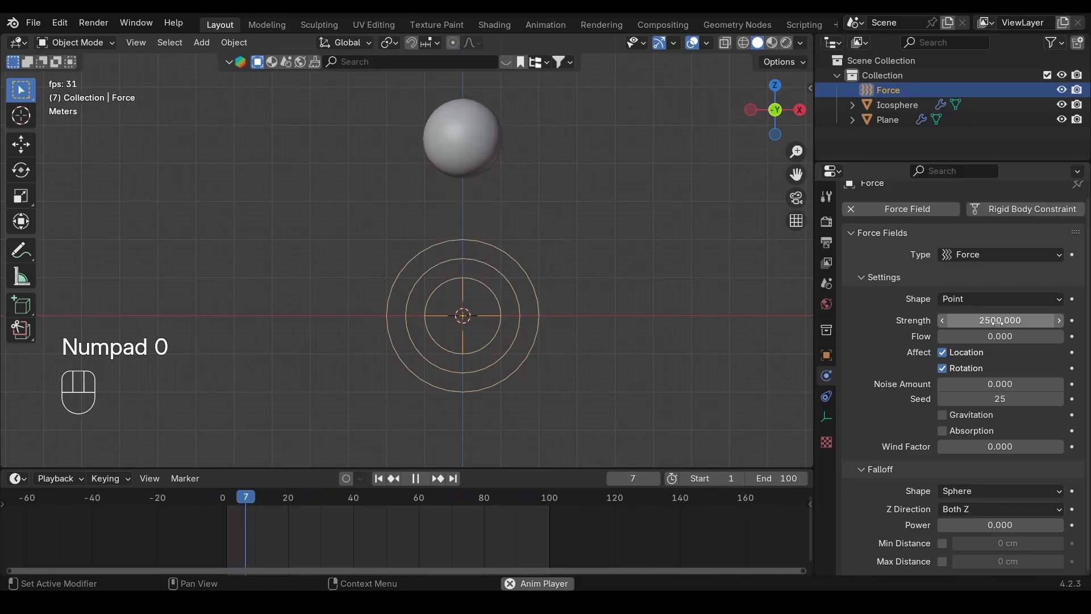
Step: Set the Force field's Strength to 500 and replay the simulation from the first frame
scroll(626, 366, "down", 8)
key("space")
left_click_drag(455, 239, 461, 382, "alt+shift")
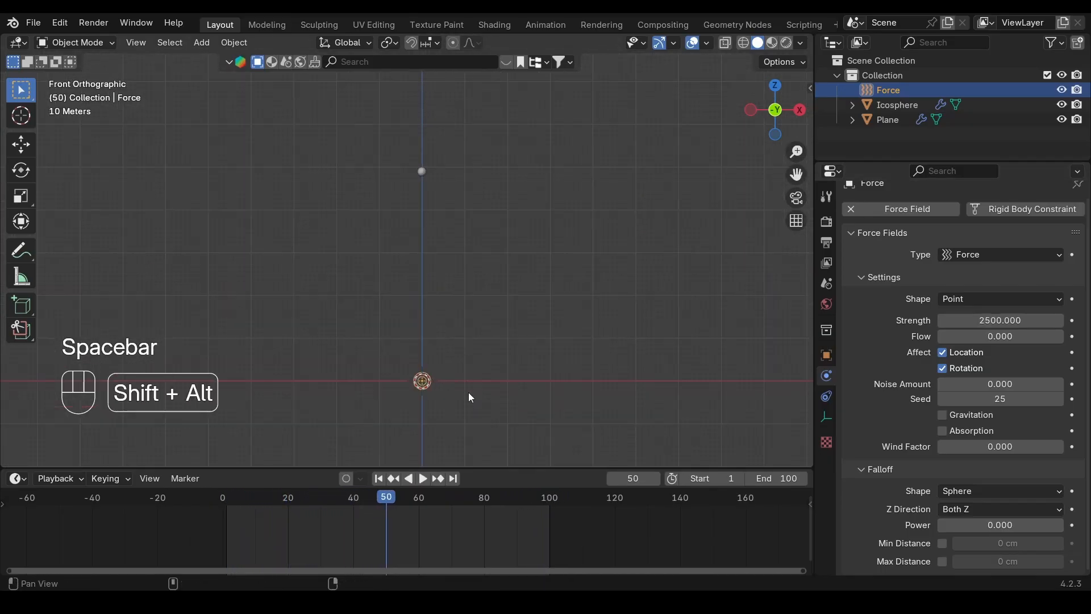
double_click(999, 320)
type("500")
key("Return")
key("shift+Left")
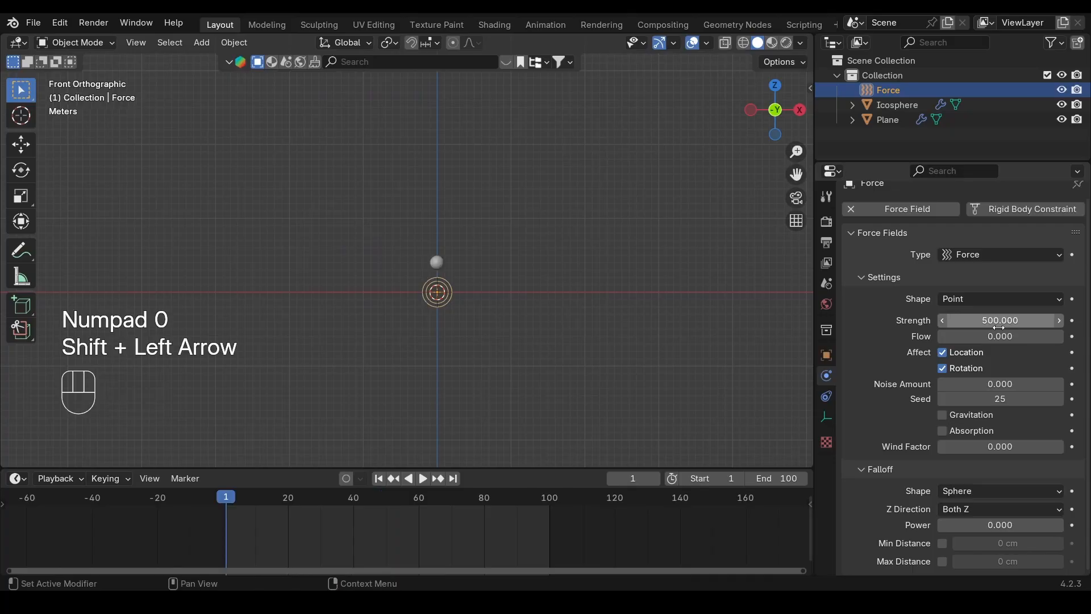
key("space")
scroll(435, 312, "up", 3)
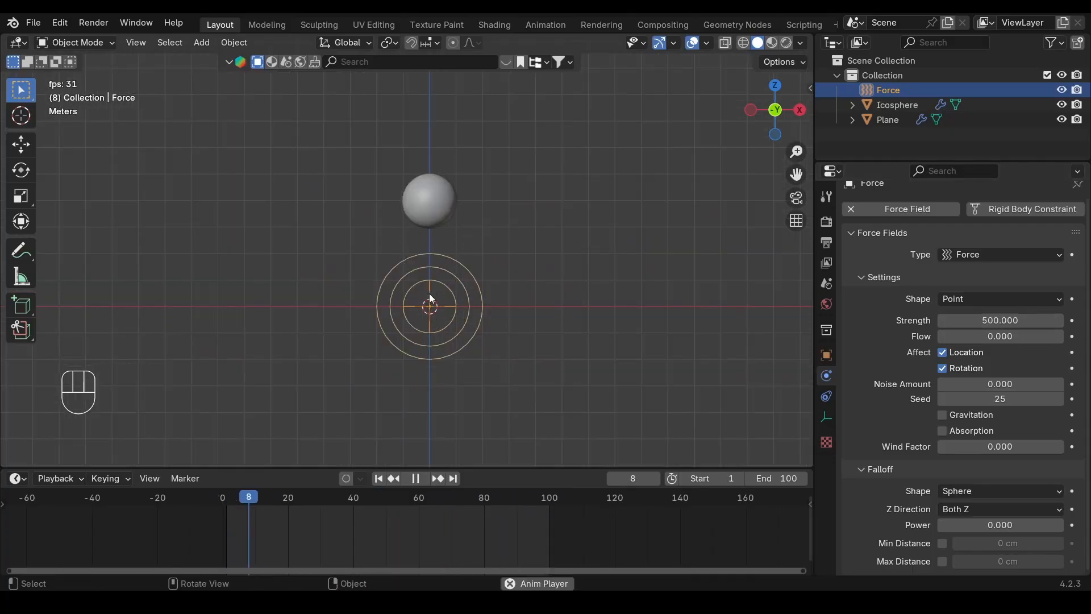
key("space")
scroll(449, 342, "down", 2)
middle_click_drag(451, 346, 460, 366, "alt+shift")
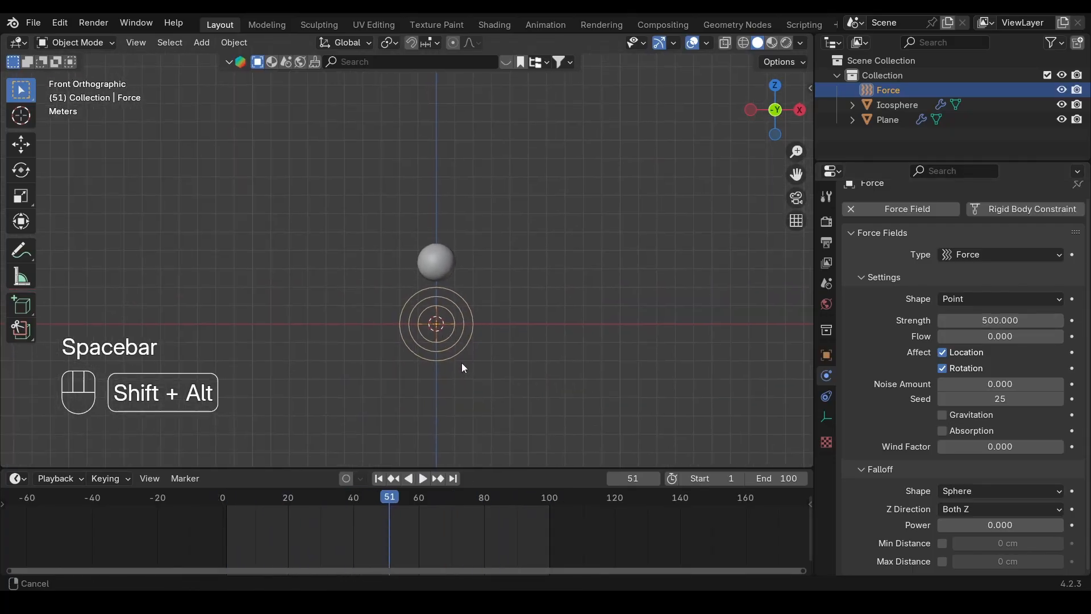
Step: Move the Force field -1400 cm in X and 1300 cm in Z and set its Strength to -1000
key("g")
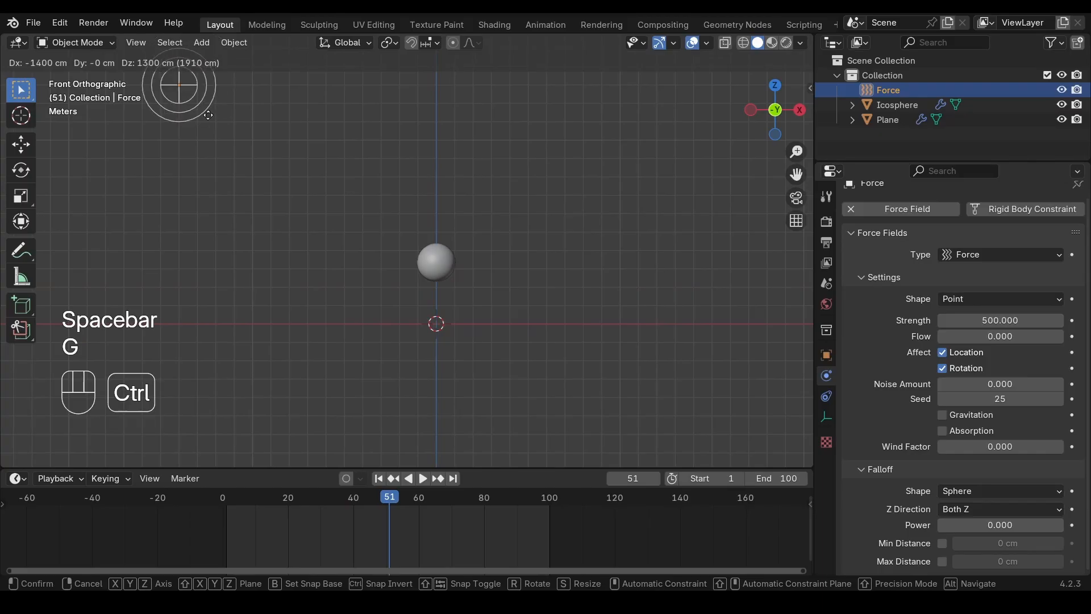
left_click(204, 131)
left_click(978, 321)
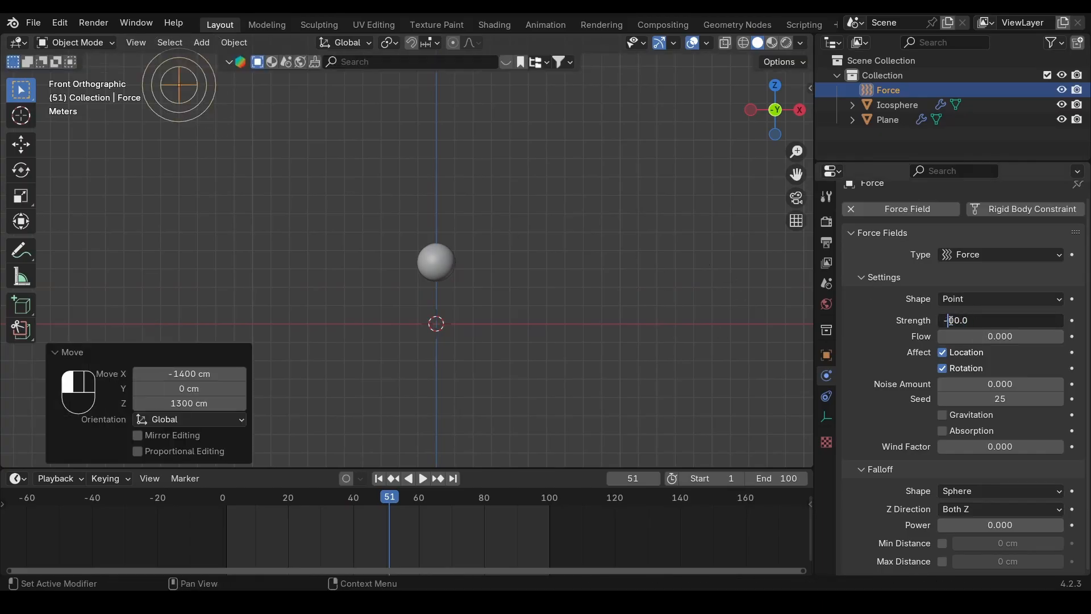
type("-1000.0")
key("Return")
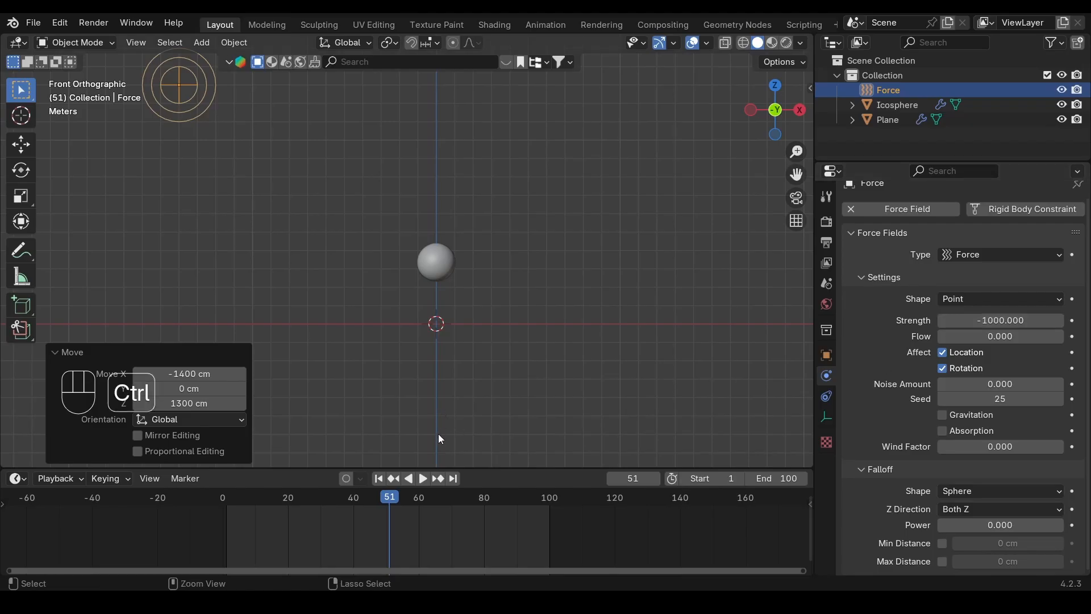
Step: Save the file and play the simulation from the first frame with both the Force field and icosphere in view
key("ctrl+s")
left_click(379, 478)
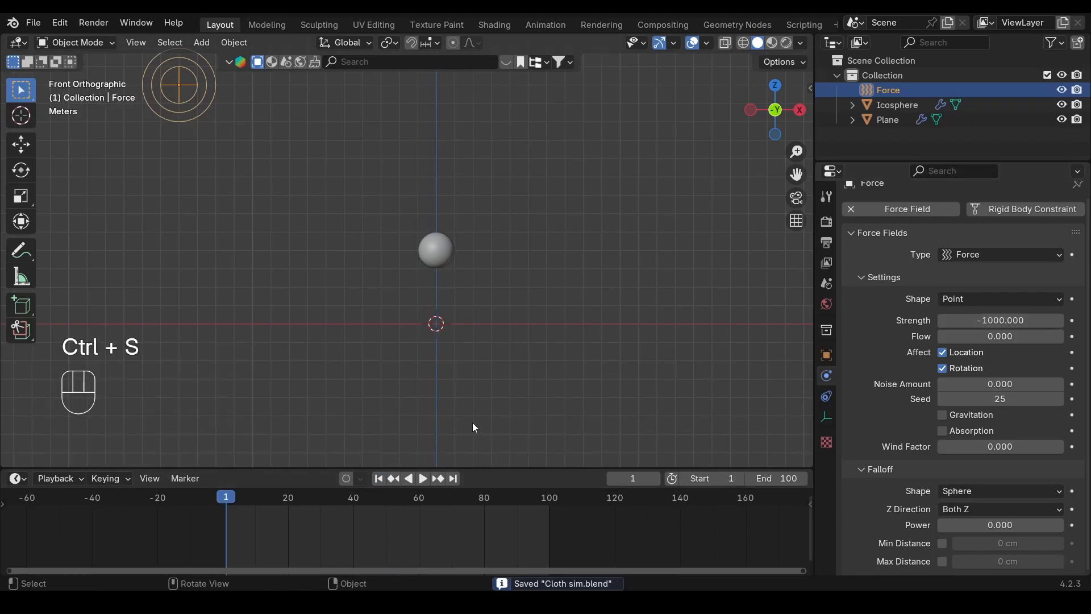
middle_click_drag(344, 263, 373, 330, "shift")
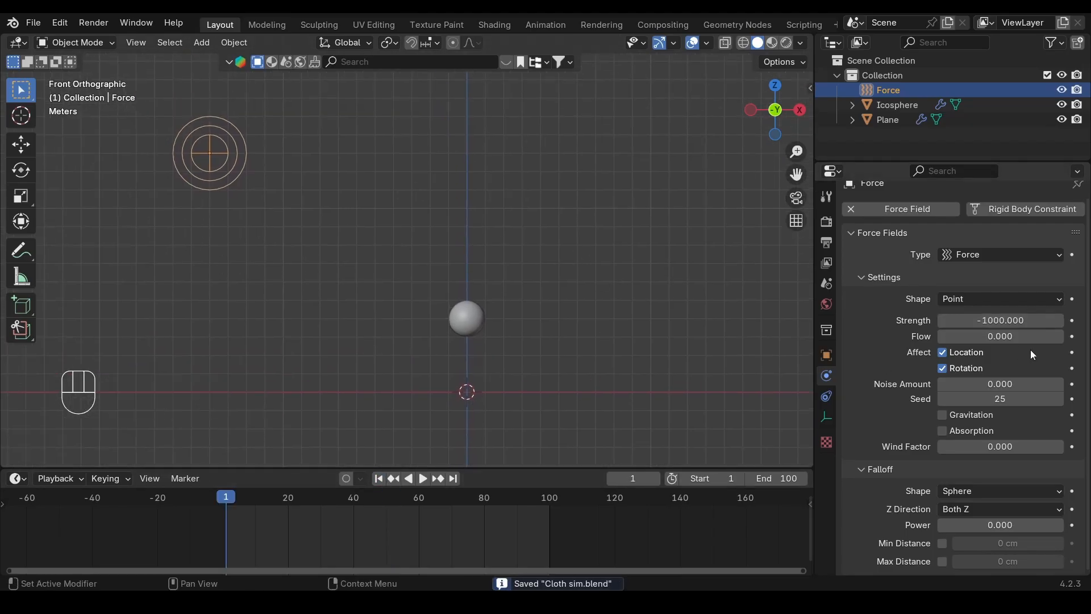
key("space")
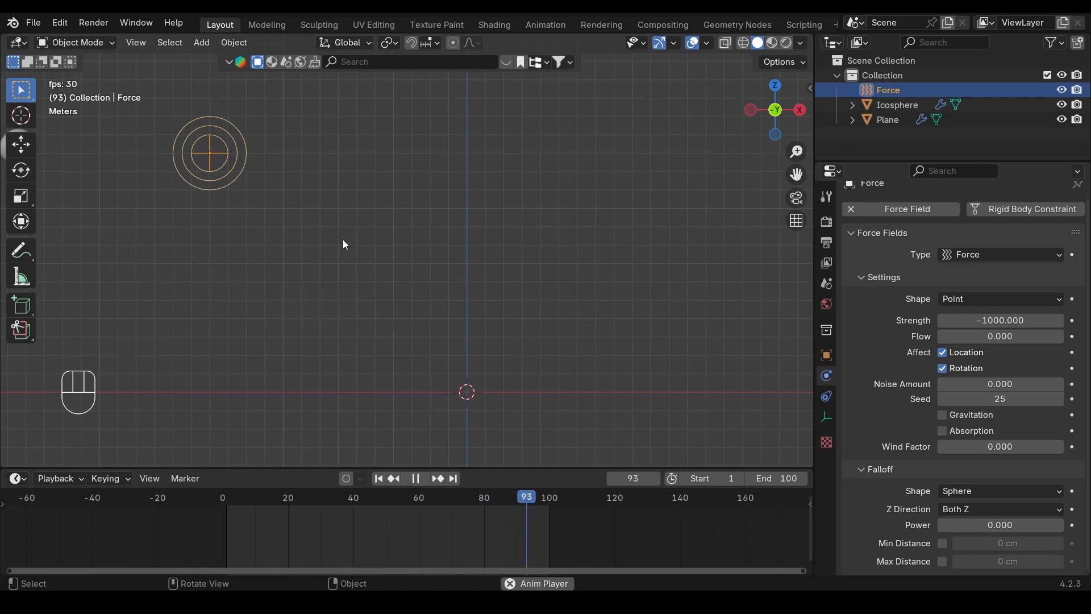
key("space")
Step: Set the Vertex Mass of the icosphere's cloth to 0.3 kg and replay the simulation from the first frame
left_click(266, 297)
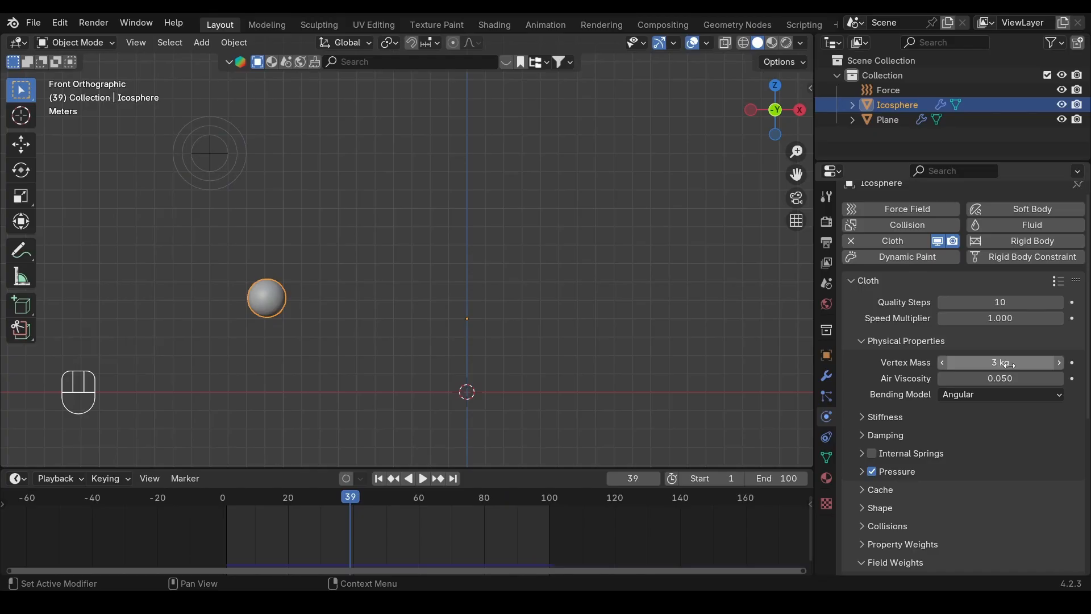
left_click(964, 362)
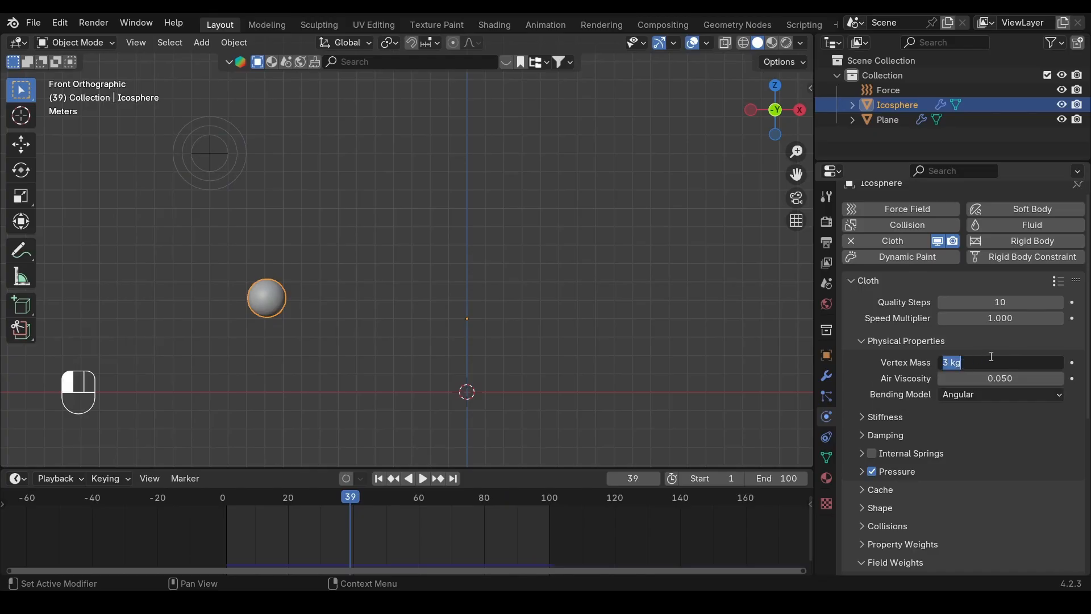
type("0.3")
key("Return")
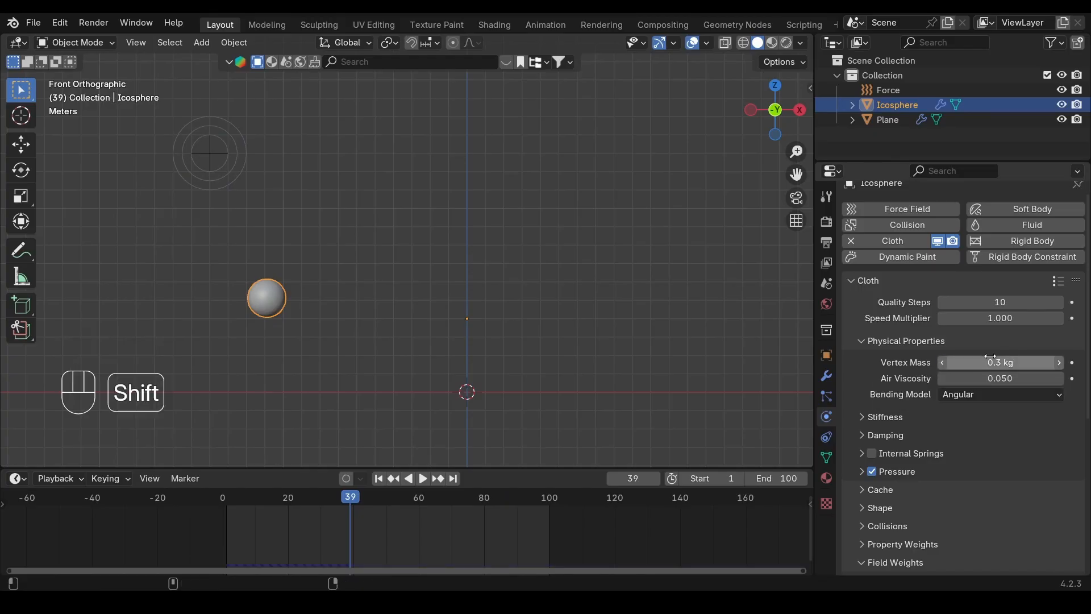
key("shift+Left")
key("space")
scroll(346, 262, "down", 7)
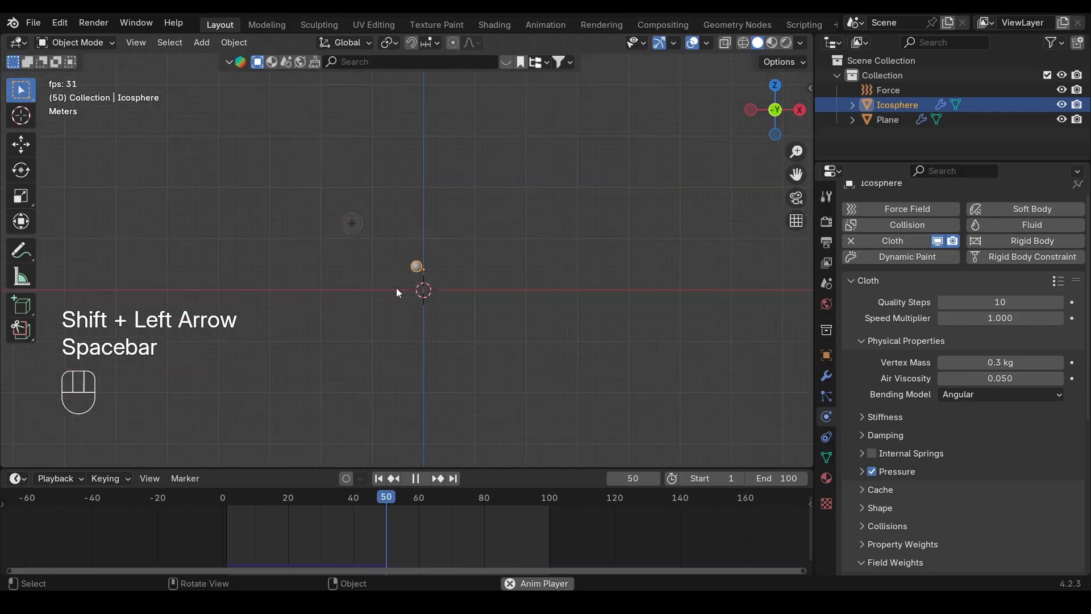
scroll(397, 288, "up", 6)
key("space")
key("space")
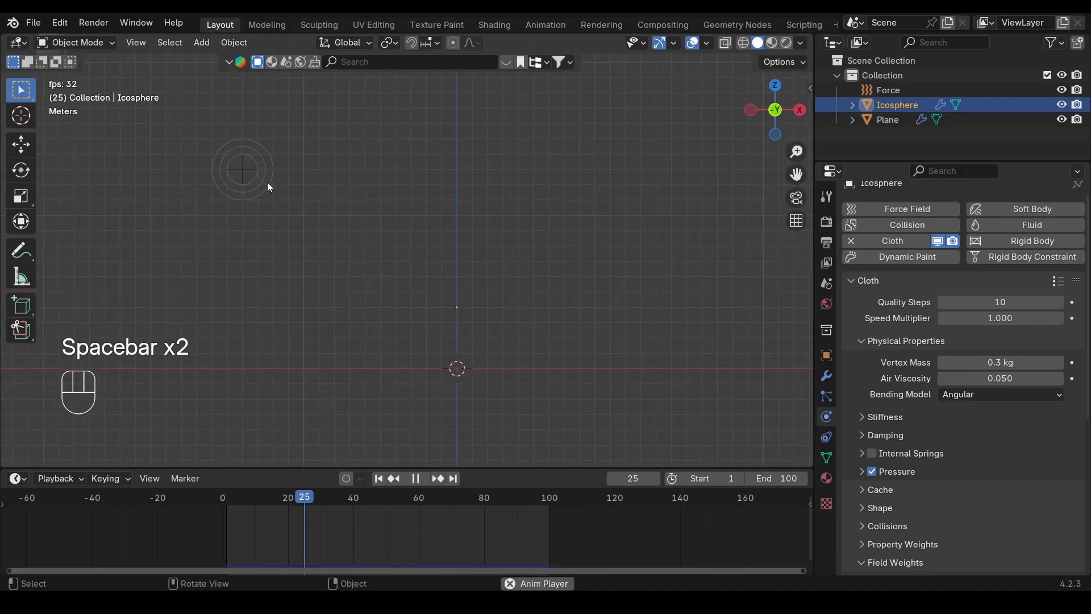
Step: Delete the Force field, reset the simulation to the first frame and open the choice of force field types
left_click(267, 181)
key("Delete")
key("space")
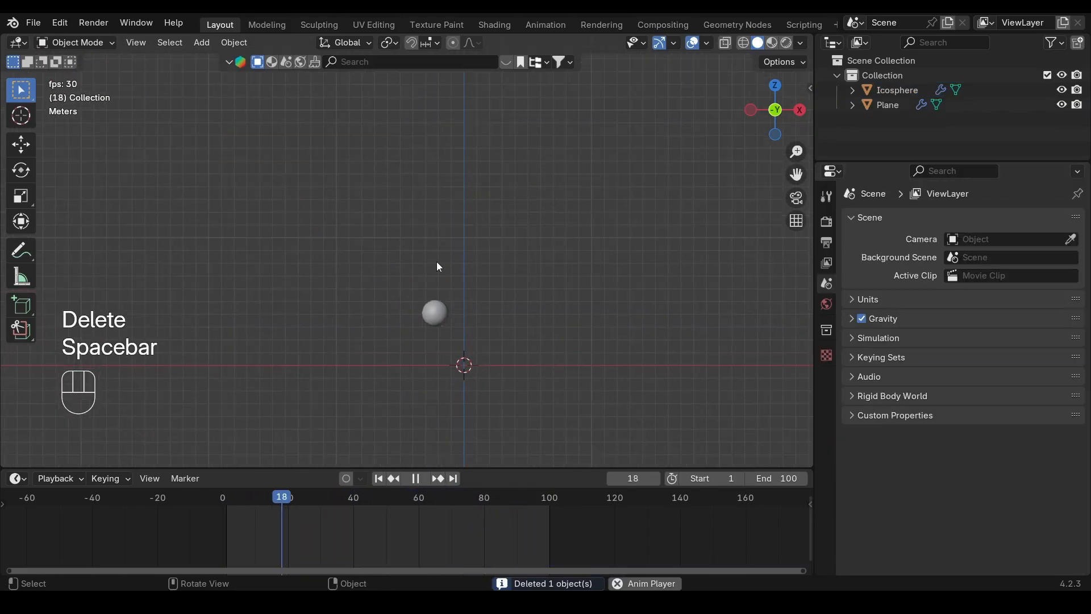
key("space")
key("shift+Left")
key("shift+a")
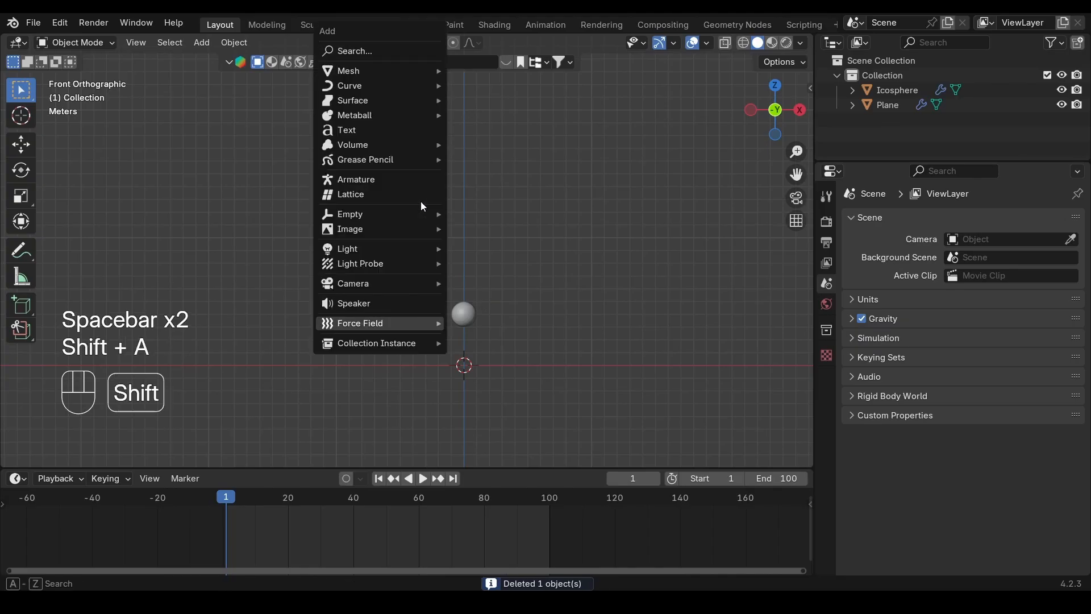
mouse_move(410, 322)
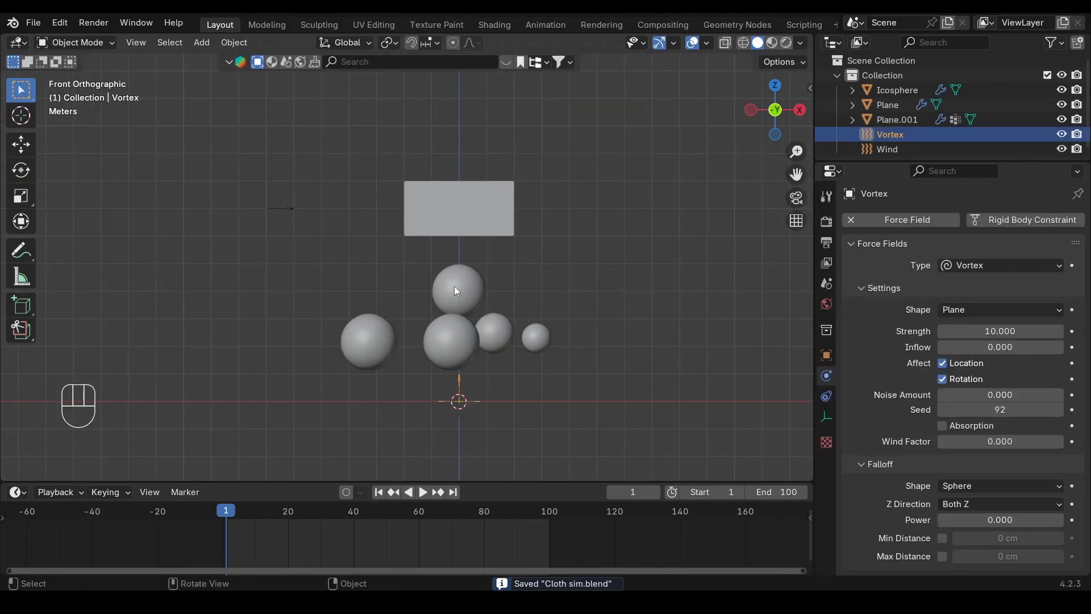
Step: Pick out the two pinned corner vertices at the plane edge nearest the Wind field in Edit Mode and return to Object Mode
scroll(455, 285, "up", 4)
left_click(439, 185)
key("Tab")
left_click(402, 99)
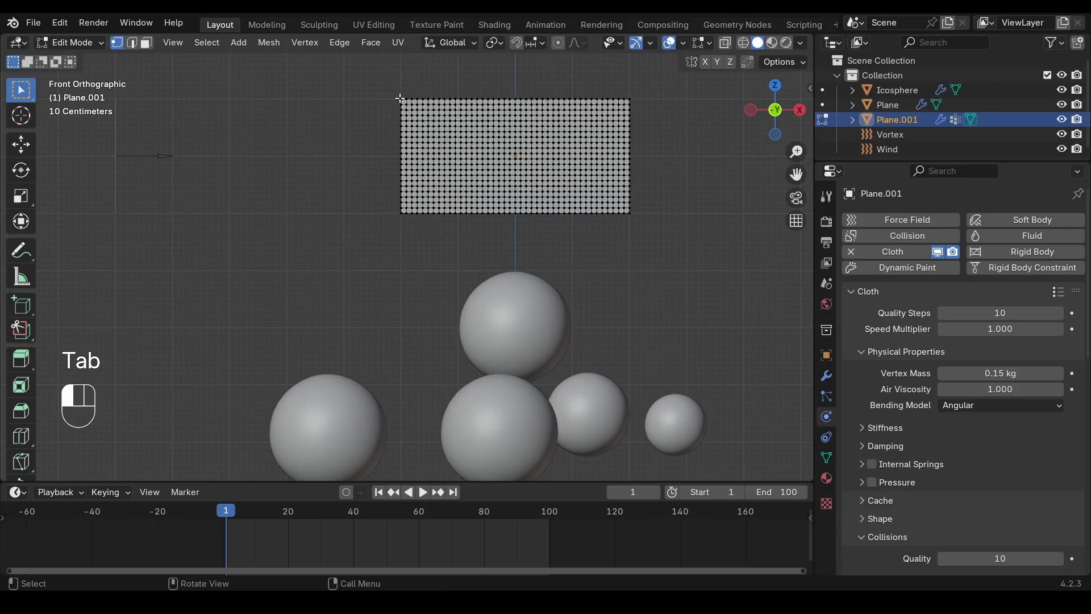
left_click(402, 213, "shift")
key("Tab")
scroll(432, 302, "down", 5)
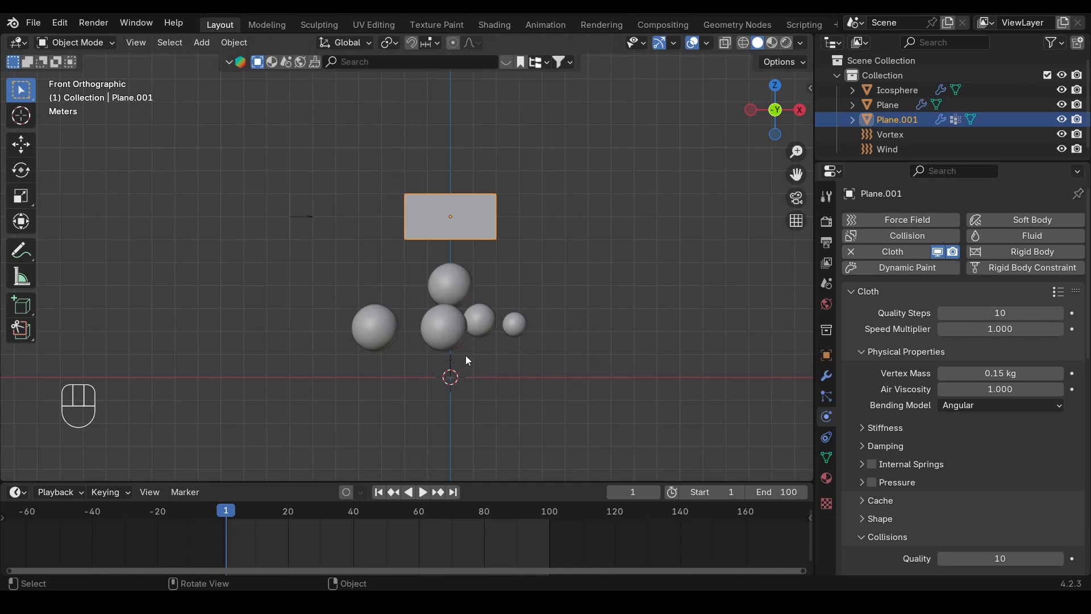
Step: Examine the settings of the Wind and Vortex force fields and play the simulation to see their combined effect
left_click(304, 216)
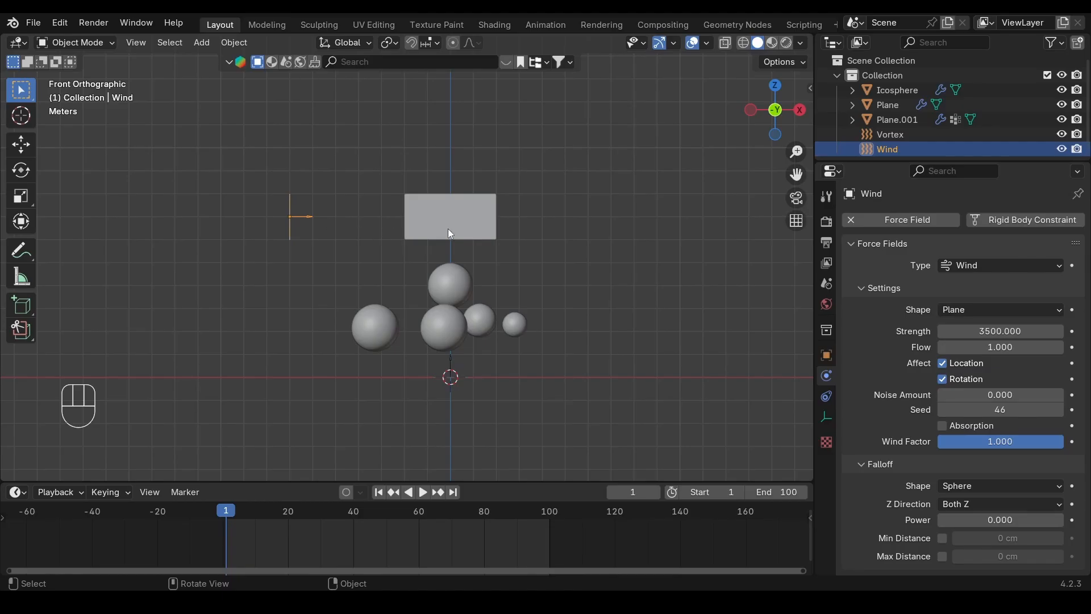
left_click(452, 374)
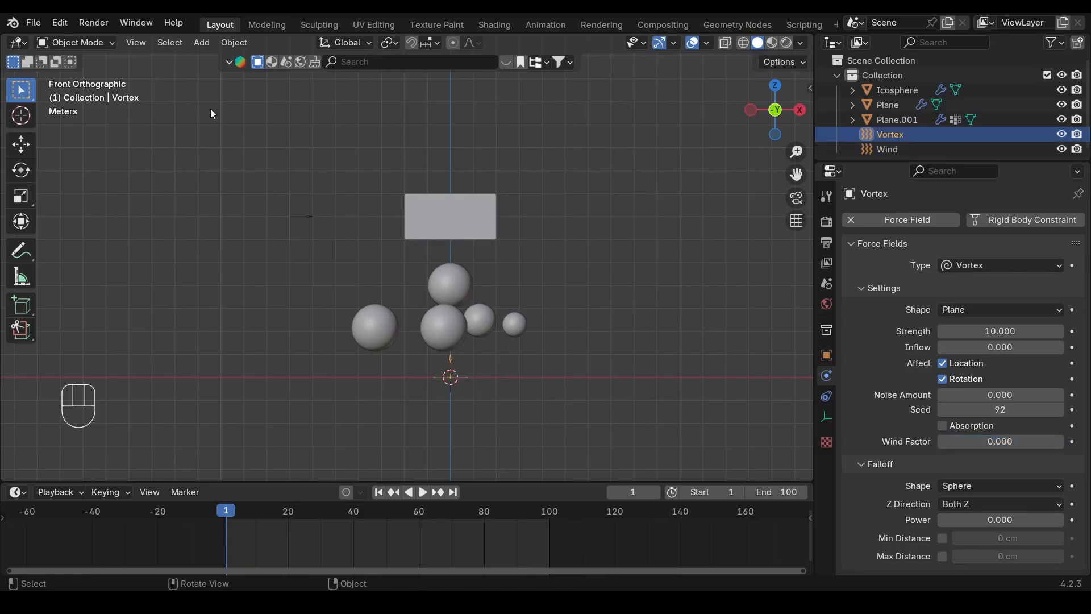
key("shift+a")
mouse_move(170, 324)
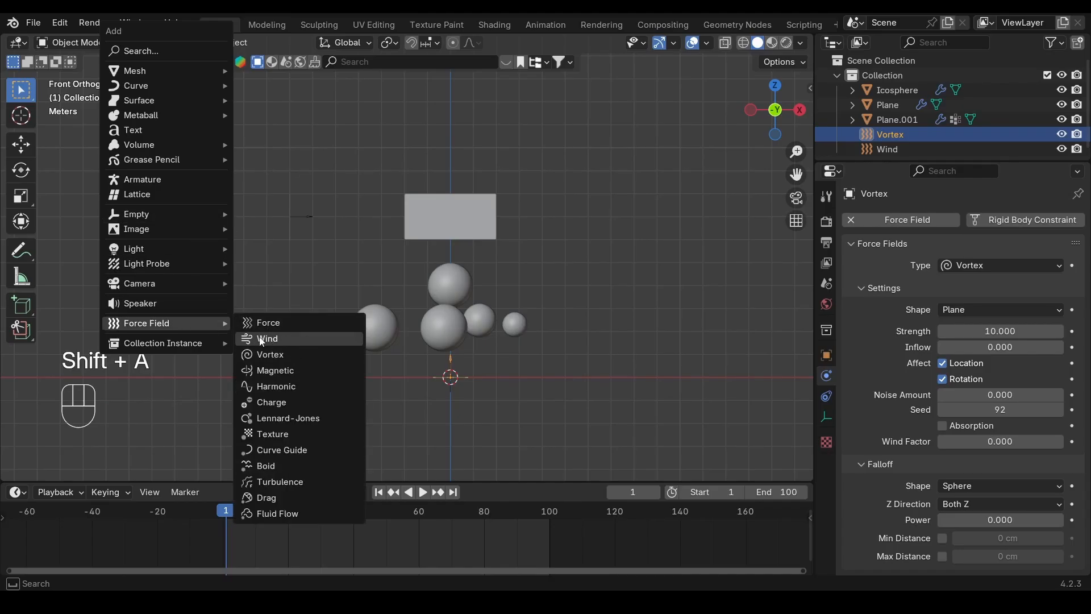
left_click(455, 381)
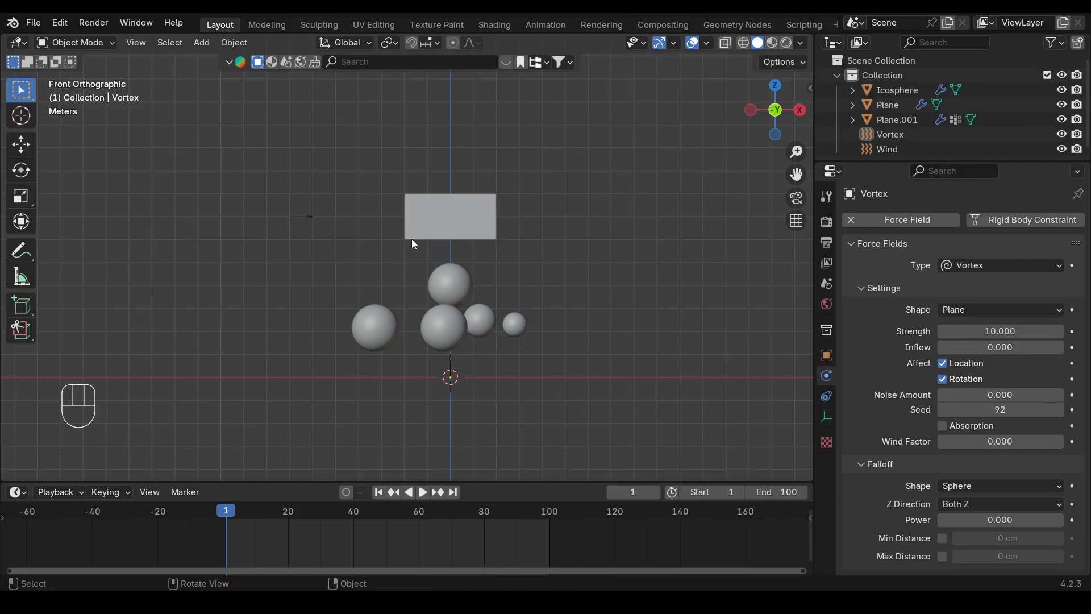
left_click(325, 229)
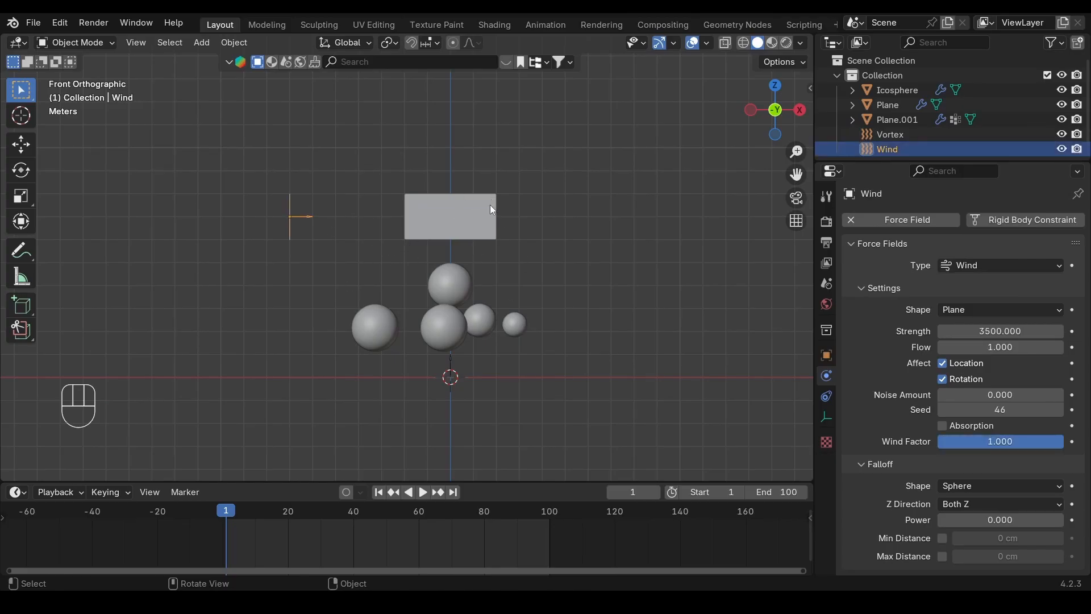
key("space")
key("space")
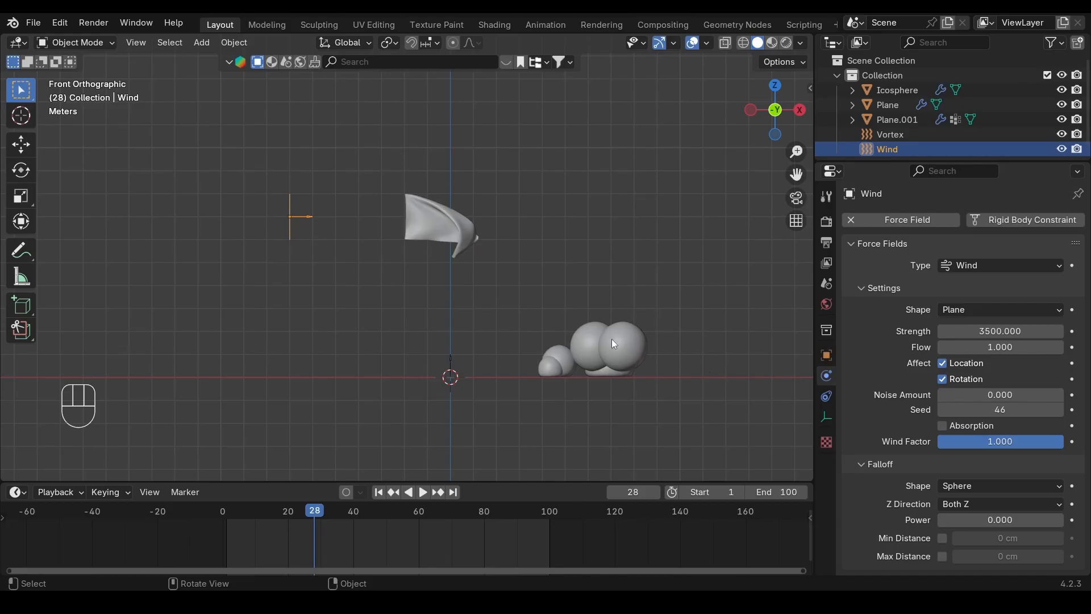
Step: Set the Vortex field weight of the pinned plane's cloth to 0
left_click(450, 370)
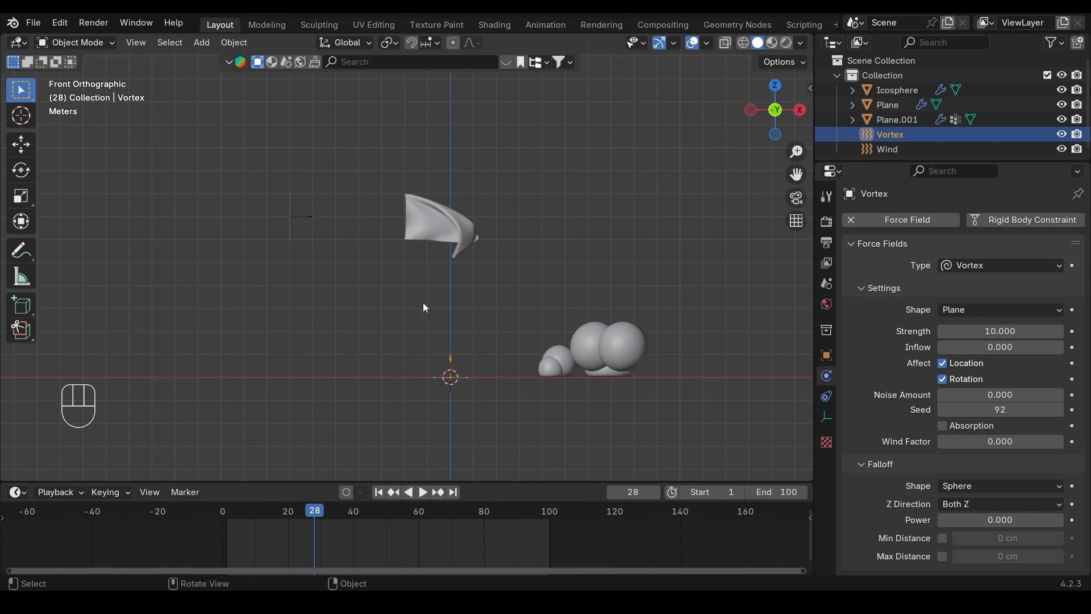
left_click(445, 223)
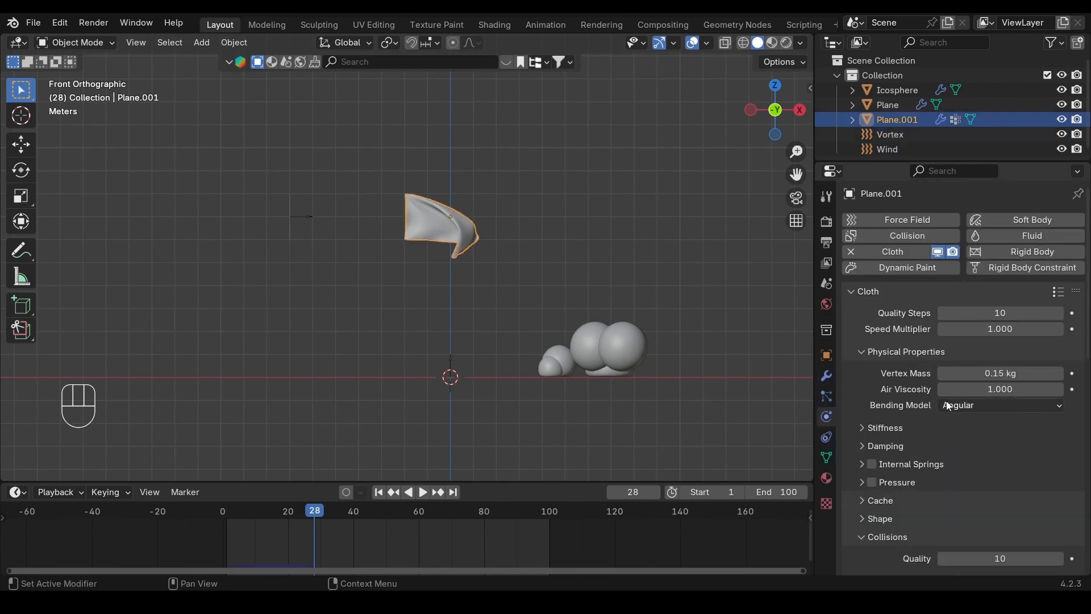
scroll(947, 400, "down", 4)
scroll(947, 400, "down", 10)
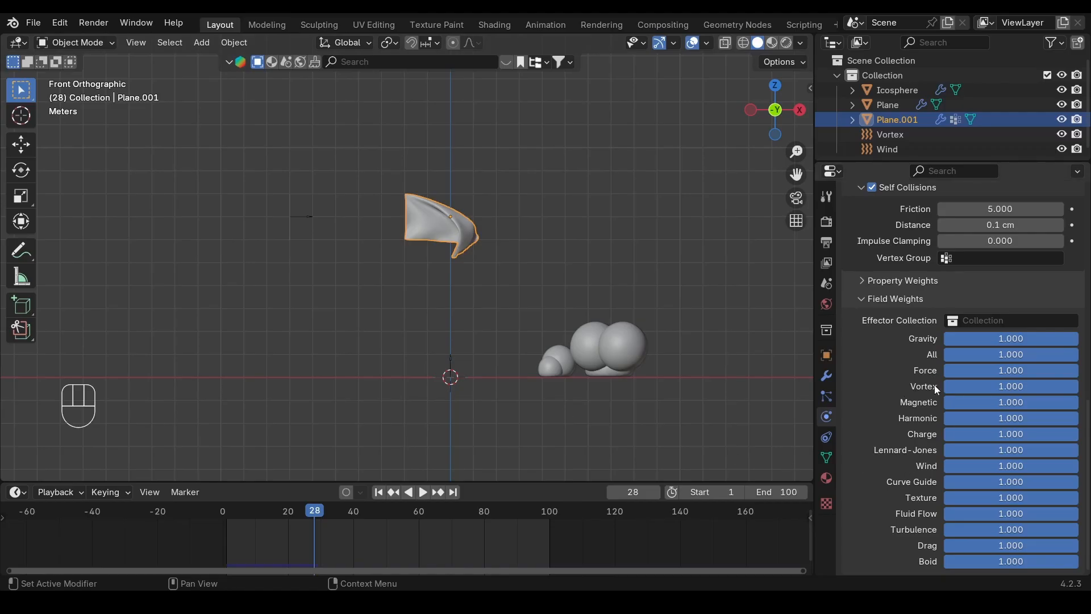
left_click_drag(1061, 392, 945, 386)
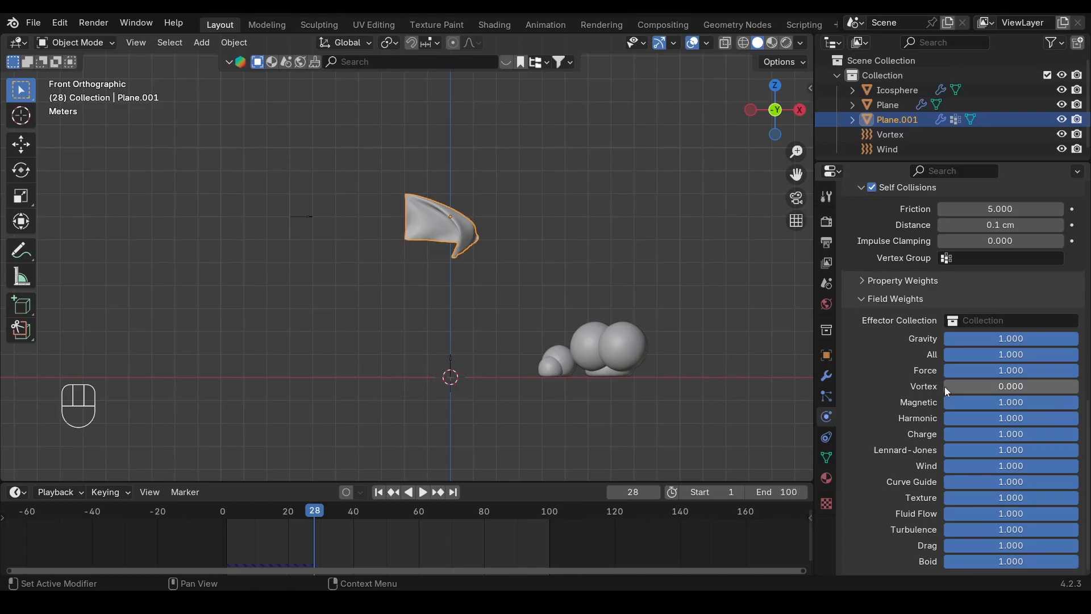
Step: Set the Wind field weight of the icosphere's cloth to 0 and play the simulation from the first frame
left_click(634, 344)
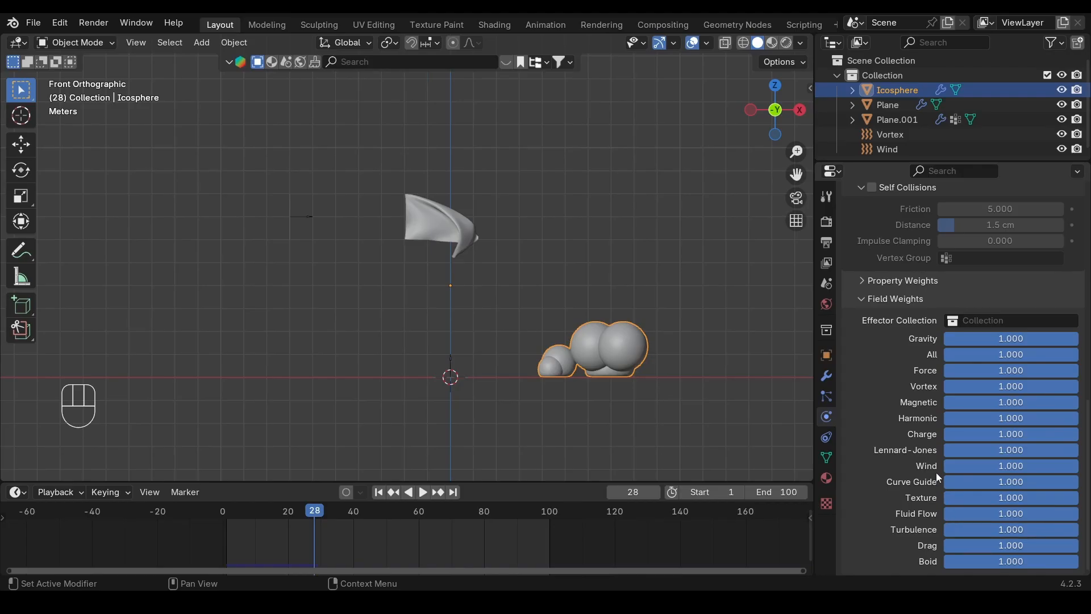
left_click_drag(1013, 470, 608, 462)
left_click(378, 492)
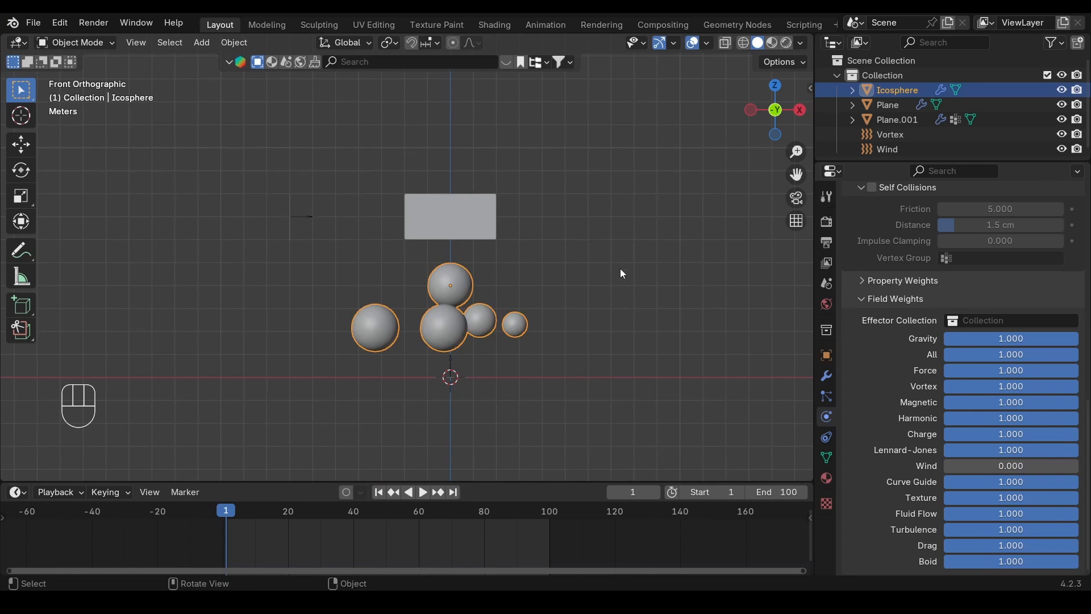
key("space")
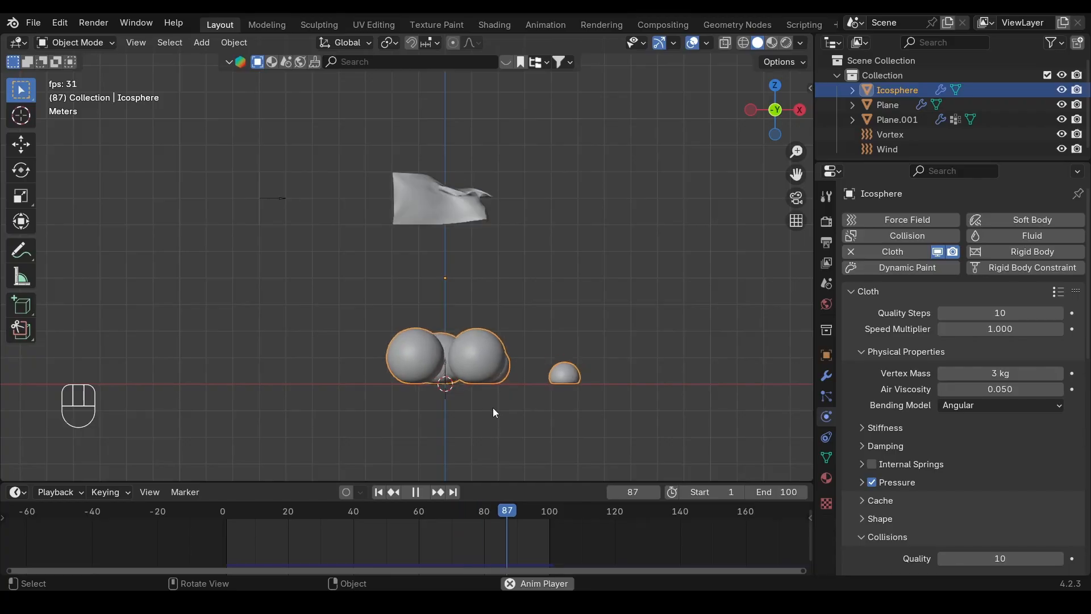
key("space")
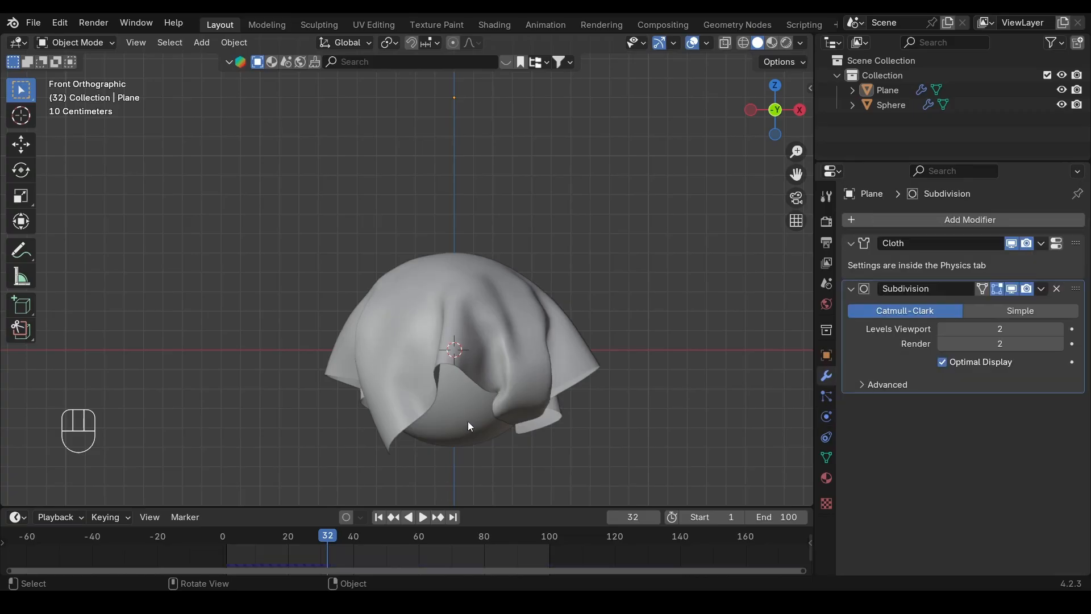
Step: Return the cloth plane to the first frame and add a Solidify modifier with a thickness of 5 cm
left_click(483, 386)
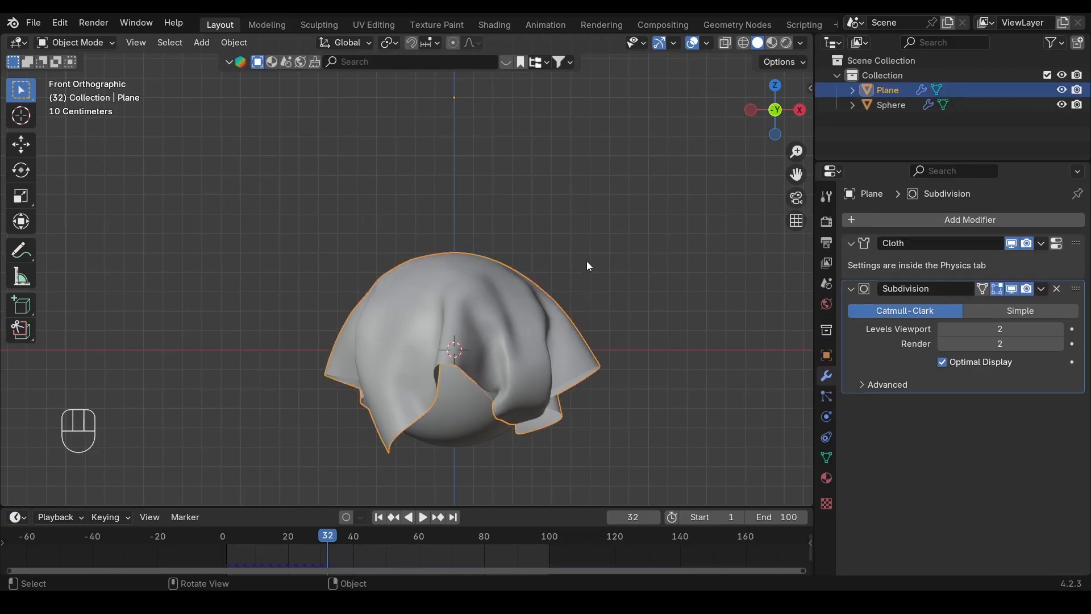
left_click(374, 517)
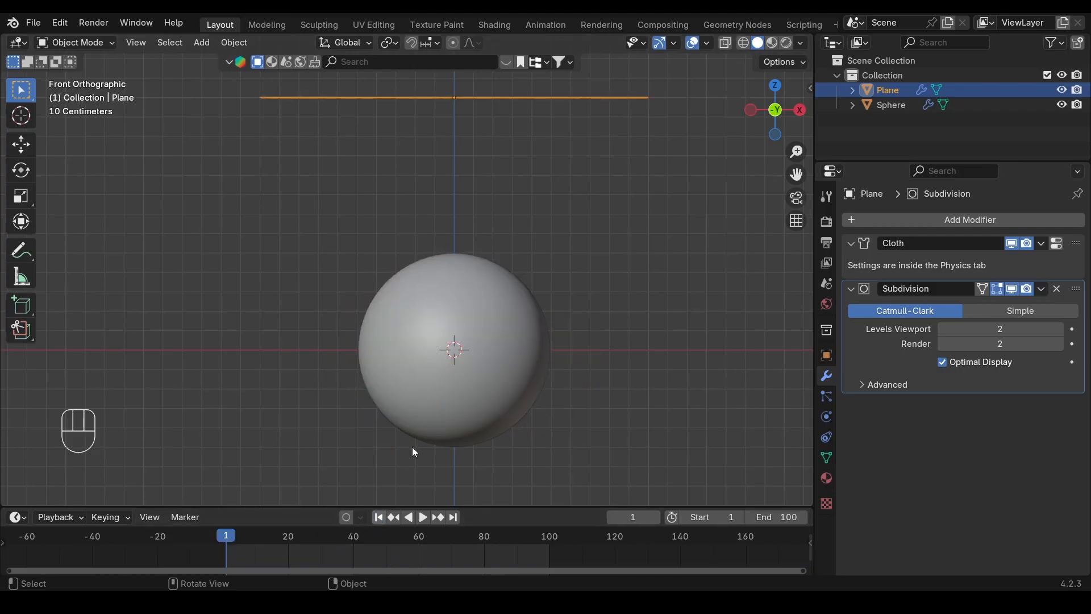
left_click(954, 223)
type("s")
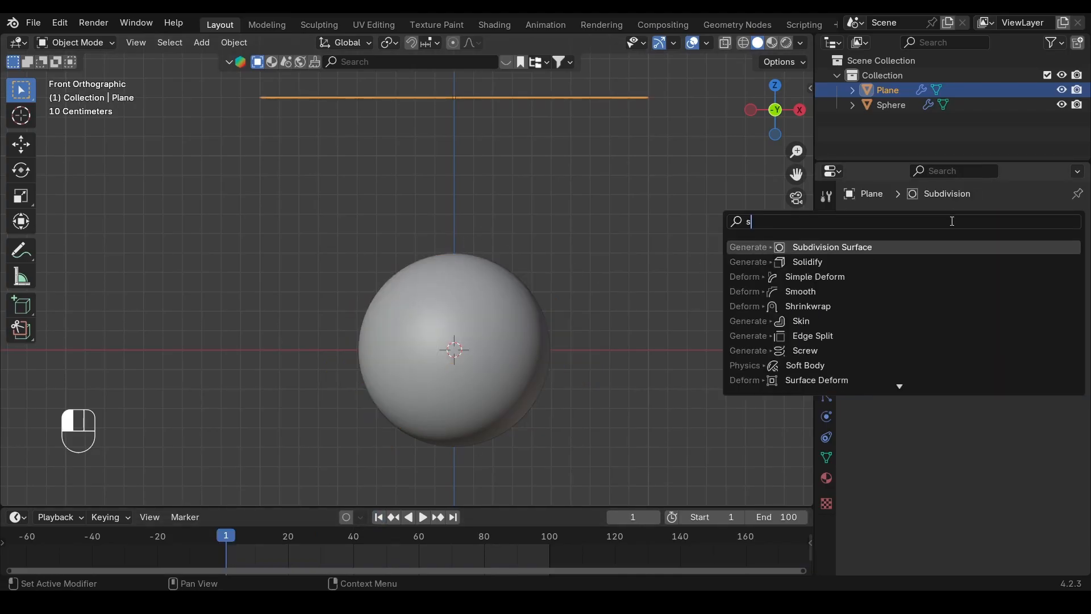
type("oldi")
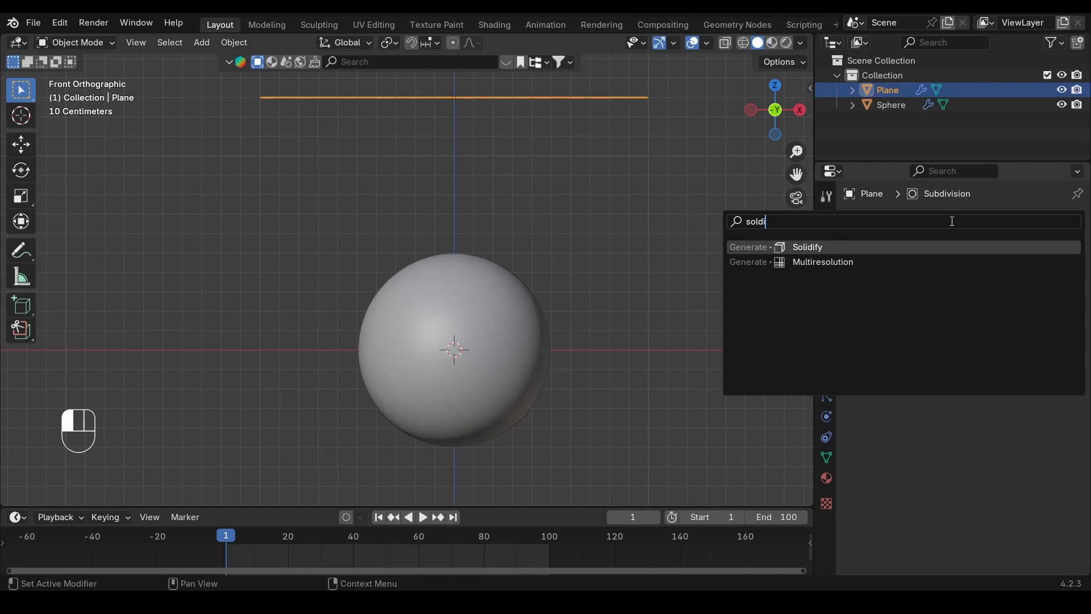
key("Return")
left_click(1013, 462)
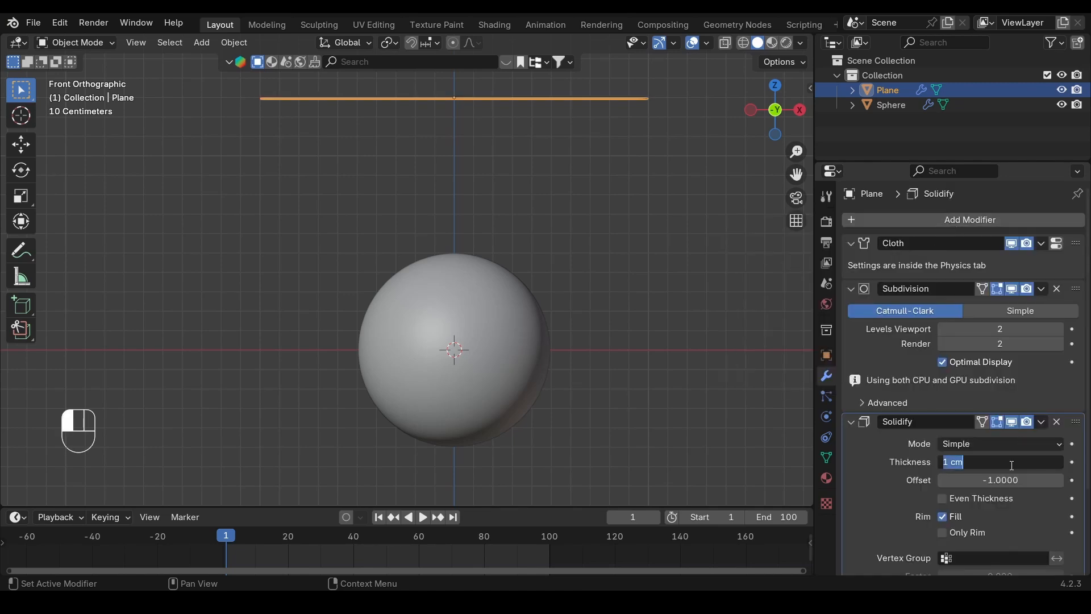
type("5")
key("Return")
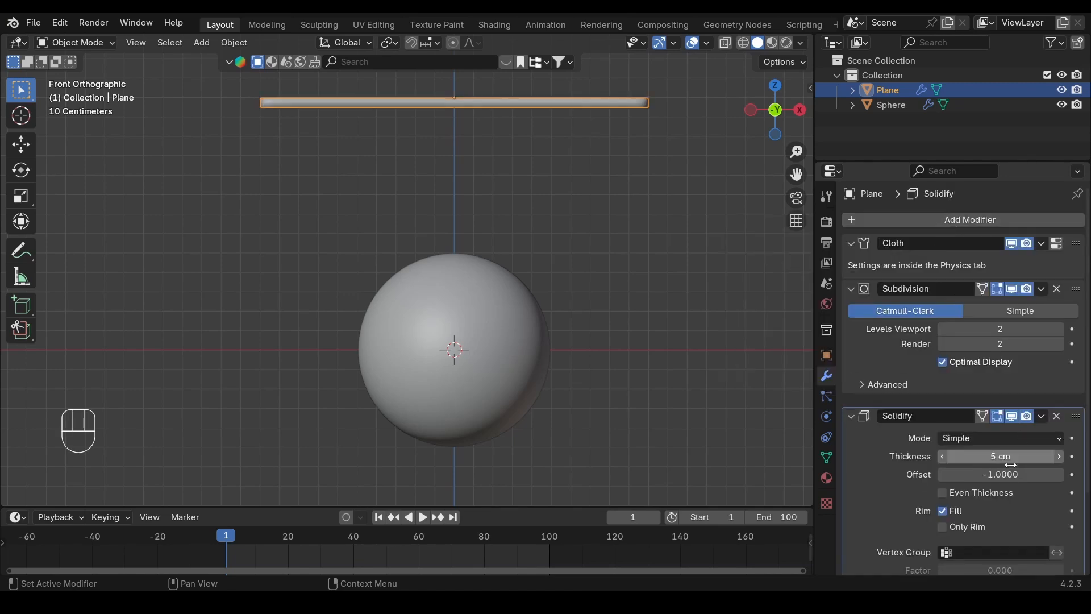
Step: Play the thickened cloth's simulation, then examine its folds up close and review its object and self collision settings
key("space")
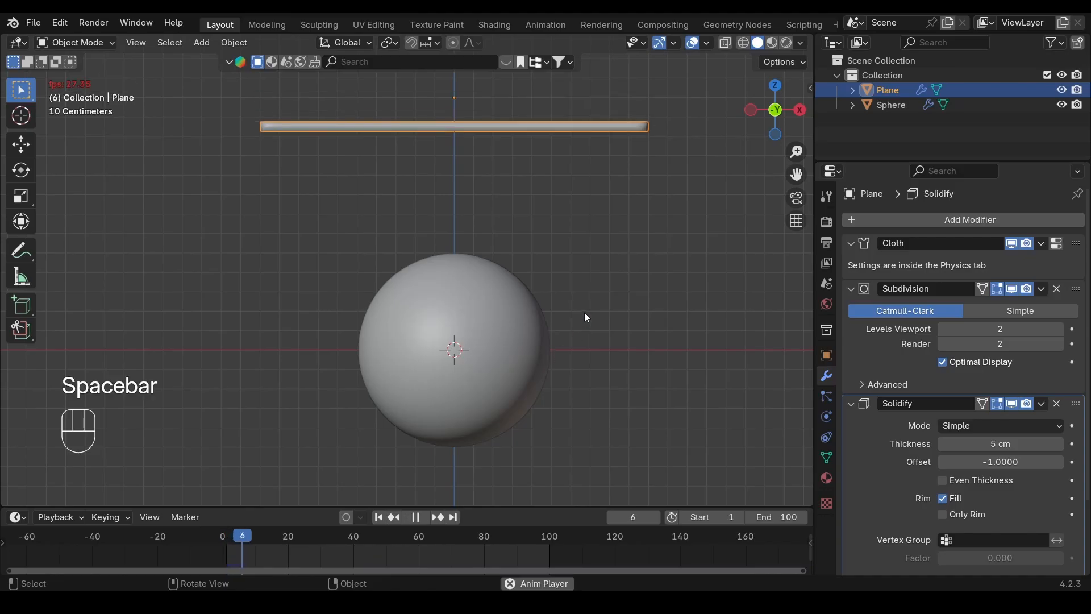
key("space")
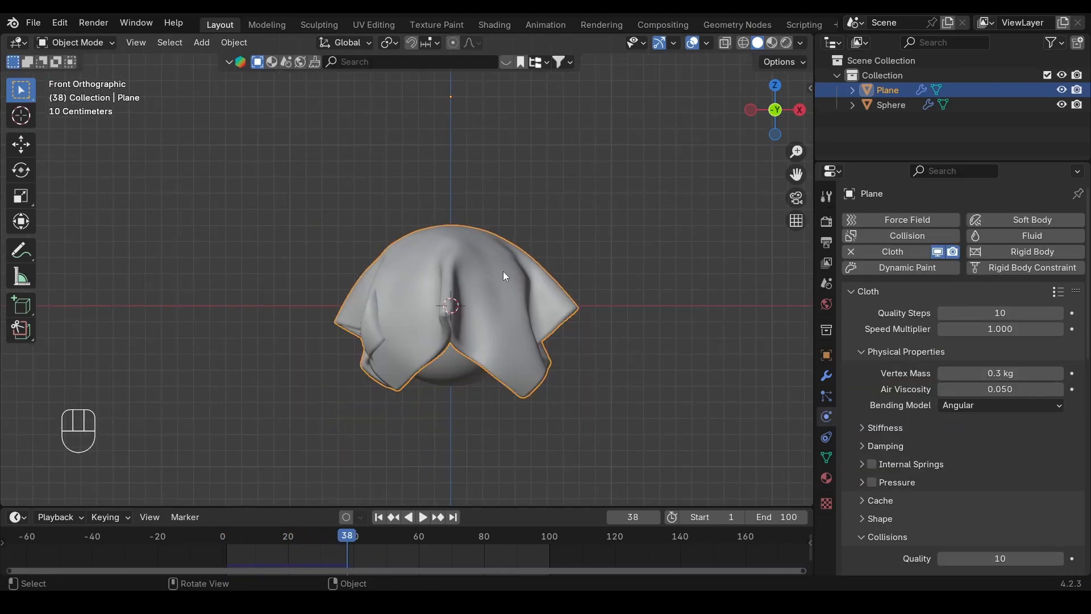
left_click_drag(527, 329, 435, 259, "alt+shift")
scroll(434, 260, "up", 4)
left_click_drag(586, 287, 572, 193, "alt")
scroll(222, 271, "down", 1)
scroll(223, 271, "down", 1)
left_click_drag(400, 193, 553, 275, "alt+shift")
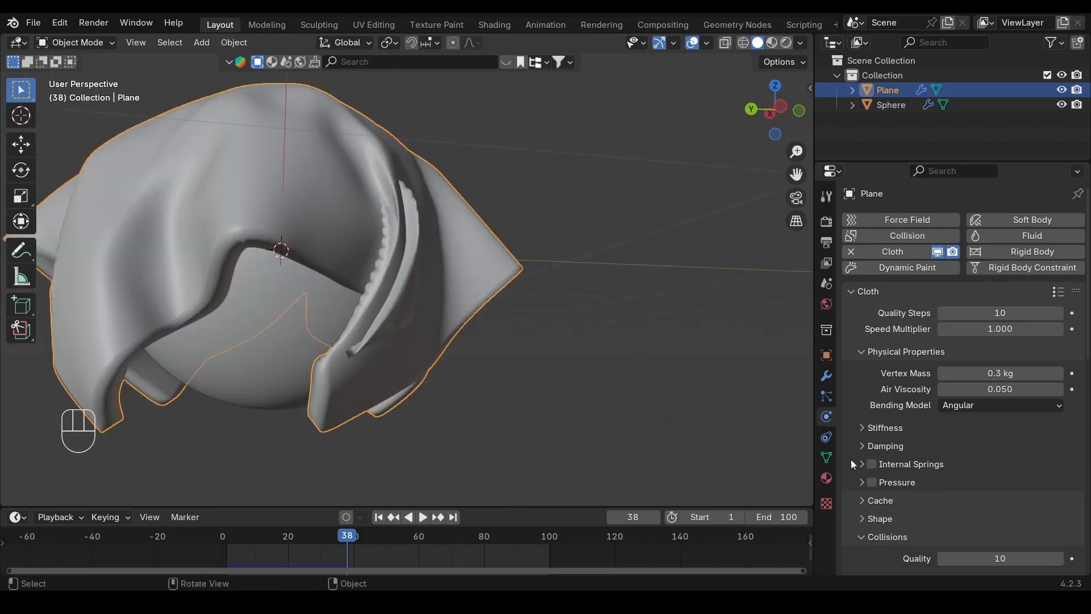
scroll(909, 463, "down", 8)
scroll(933, 466, "down", 3)
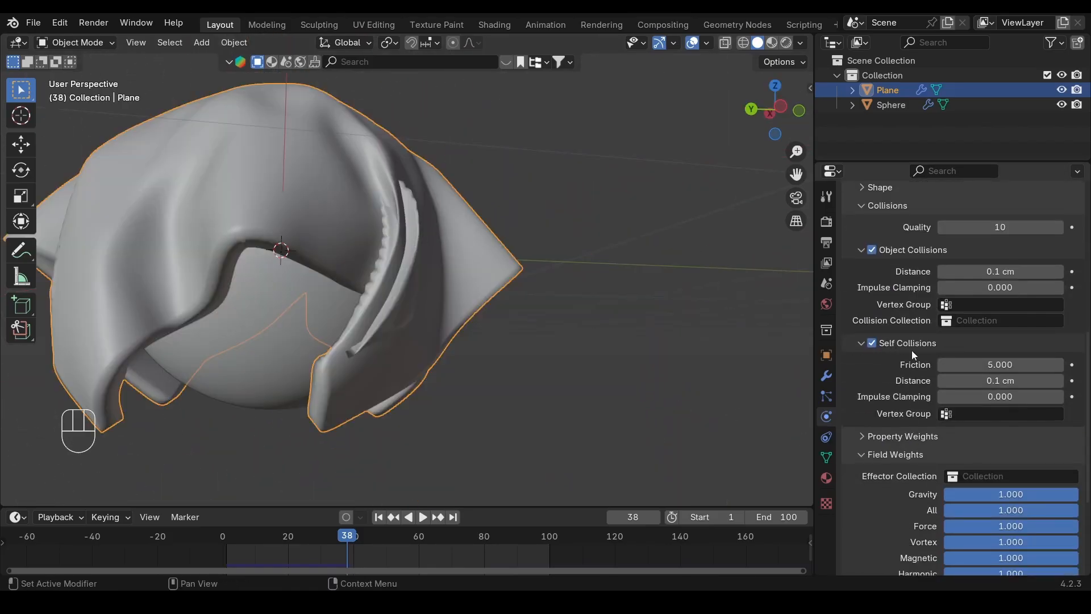
Step: Move the plane's Solidify modifier above Cloth to the start of the modifier stack
left_click(826, 376)
key("KP_1")
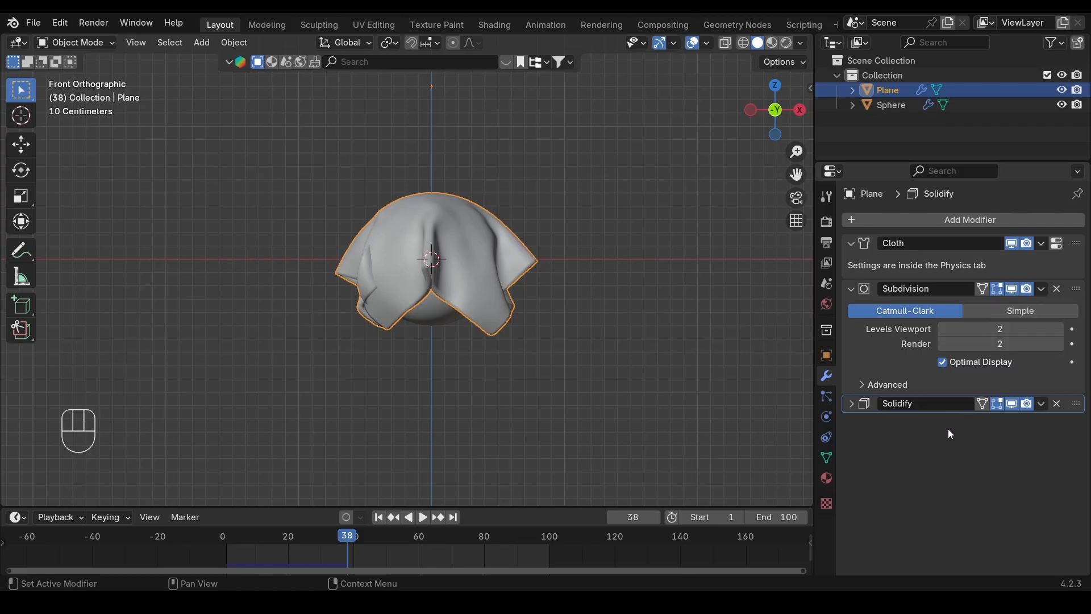
scroll(671, 352, "up", 3)
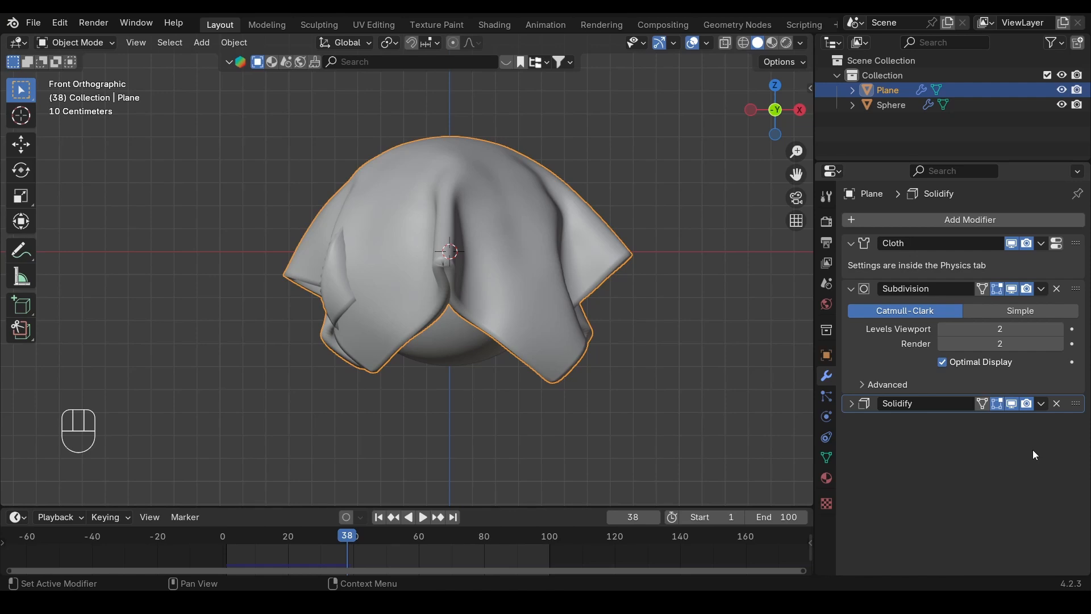
left_click_drag(1076, 403, 1071, 242)
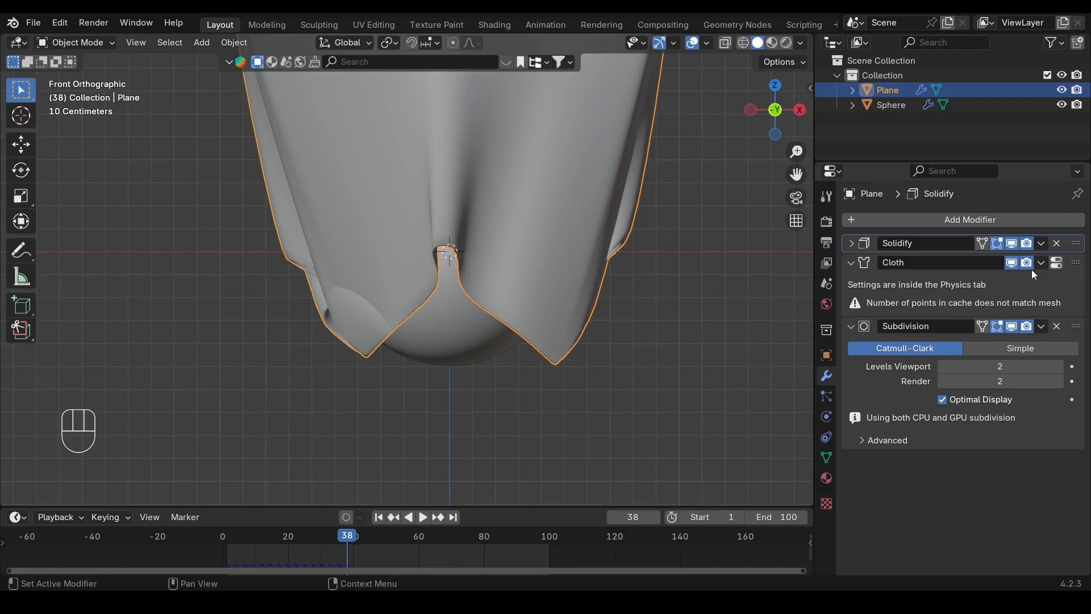
Step: Replay the simulation from the first frame and inspect how the cloth drapes with Solidify evaluated before Cloth
key("shift+Left")
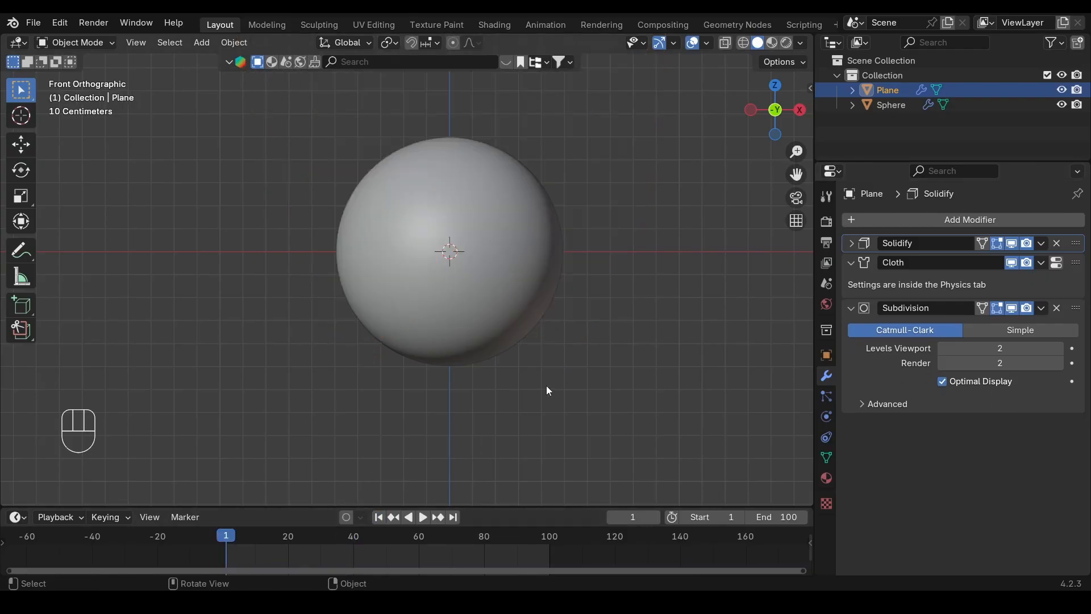
key("space")
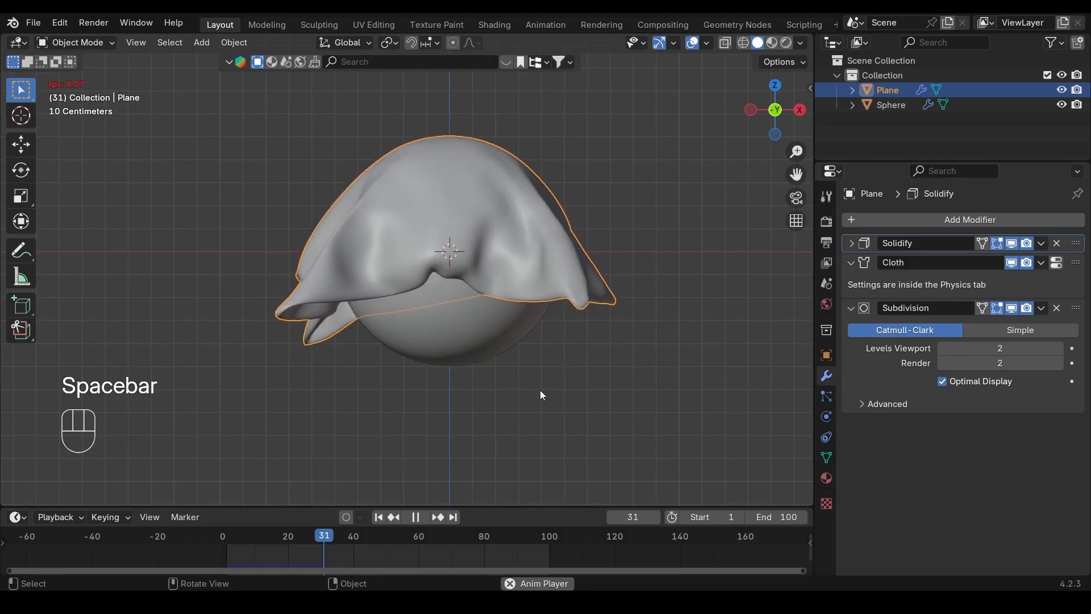
key("space")
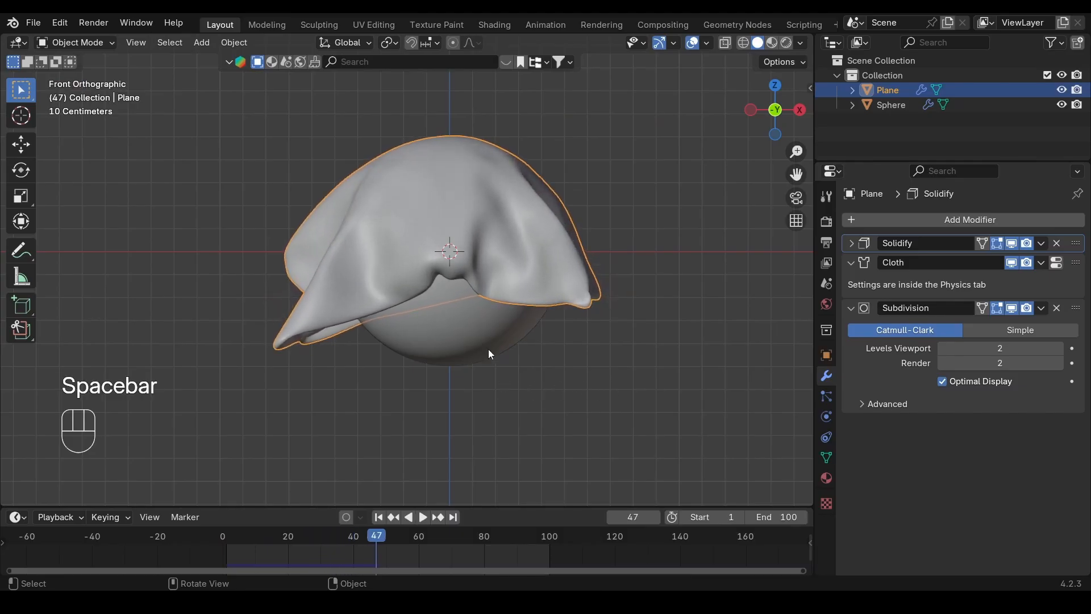
middle_click_drag(489, 349, 626, 281, "alt")
middle_click_drag(522, 202, 539, 278, "alt")
key("space")
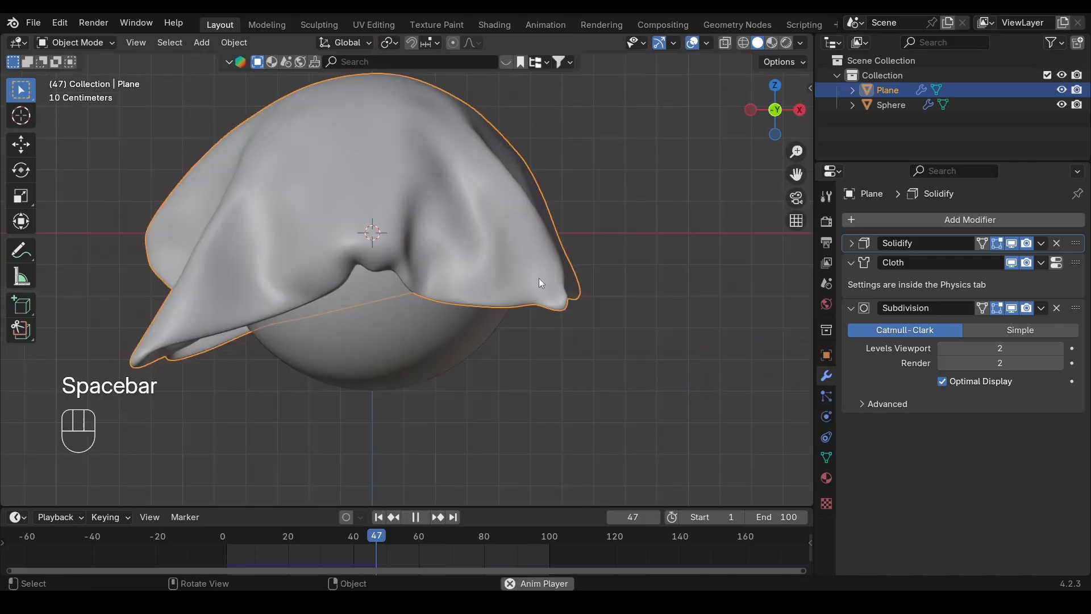